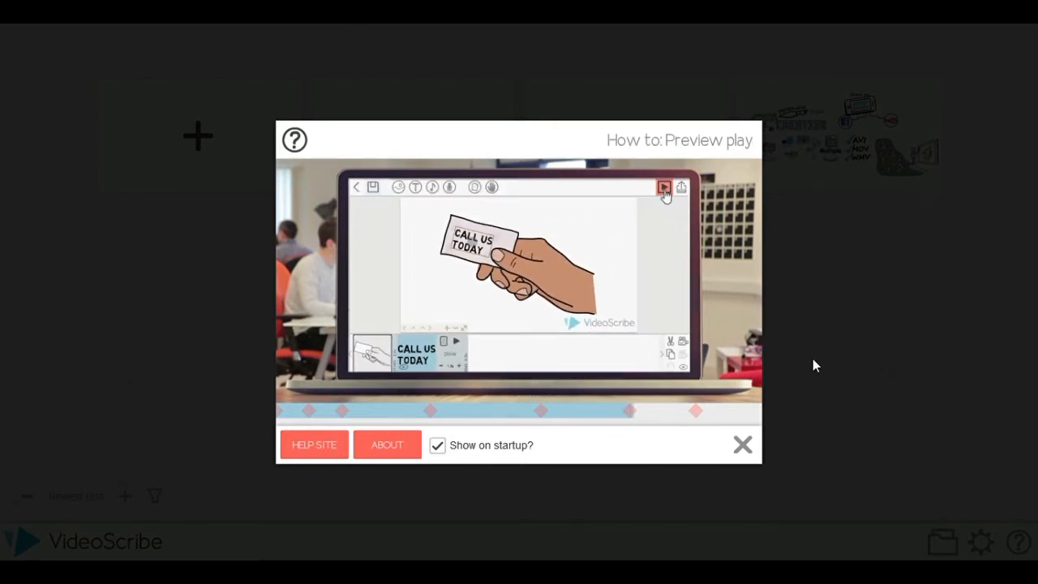
Dismiss the startup help, offline usage and application update messages, and create a new blank scribe
{"action": "left_click", "coordinate": [743, 445]}
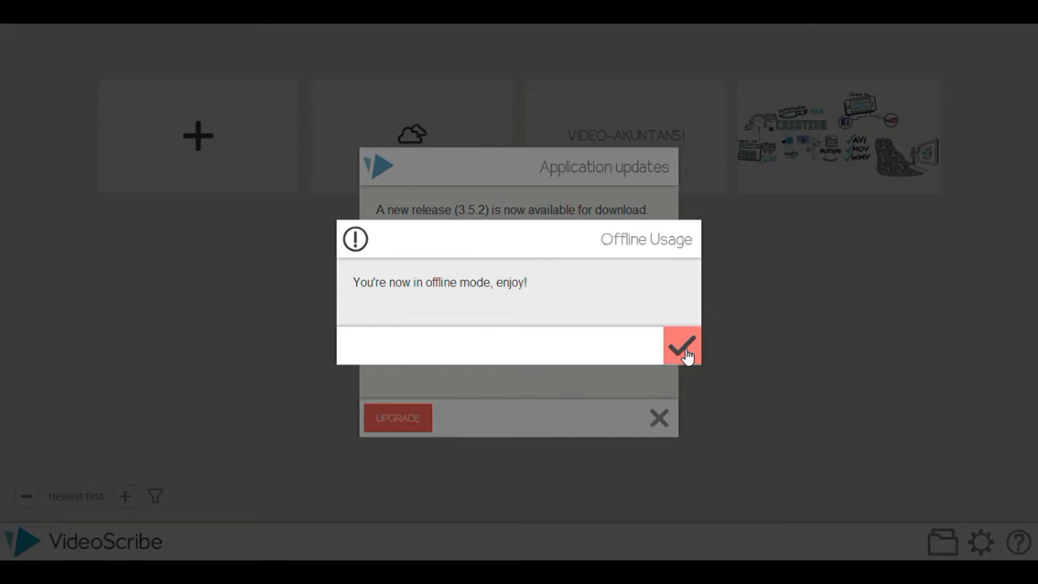
{"action": "left_click", "coordinate": [685, 354]}
{"action": "left_click", "coordinate": [672, 431]}
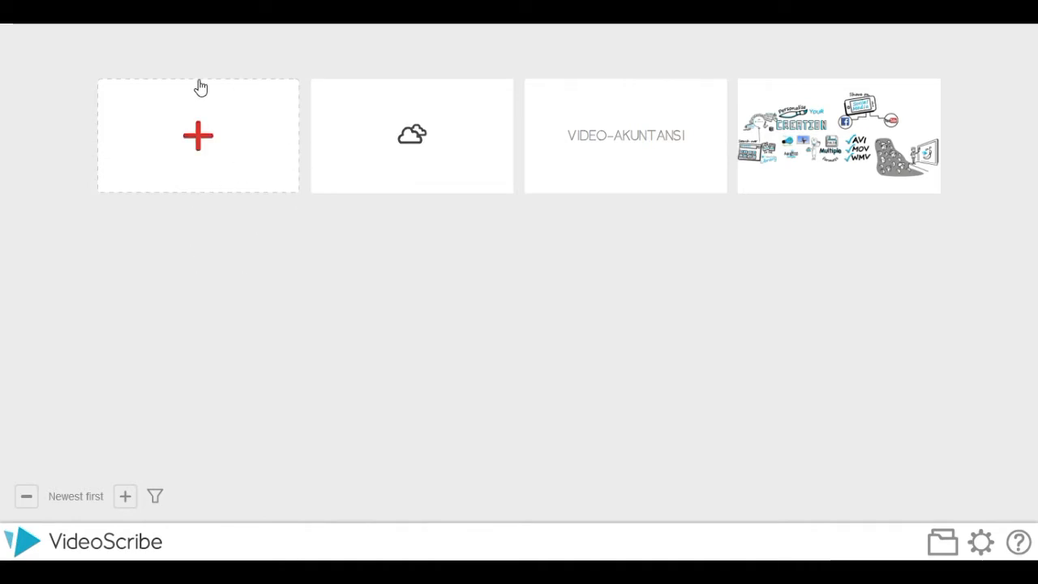
{"action": "left_click", "coordinate": [200, 144]}
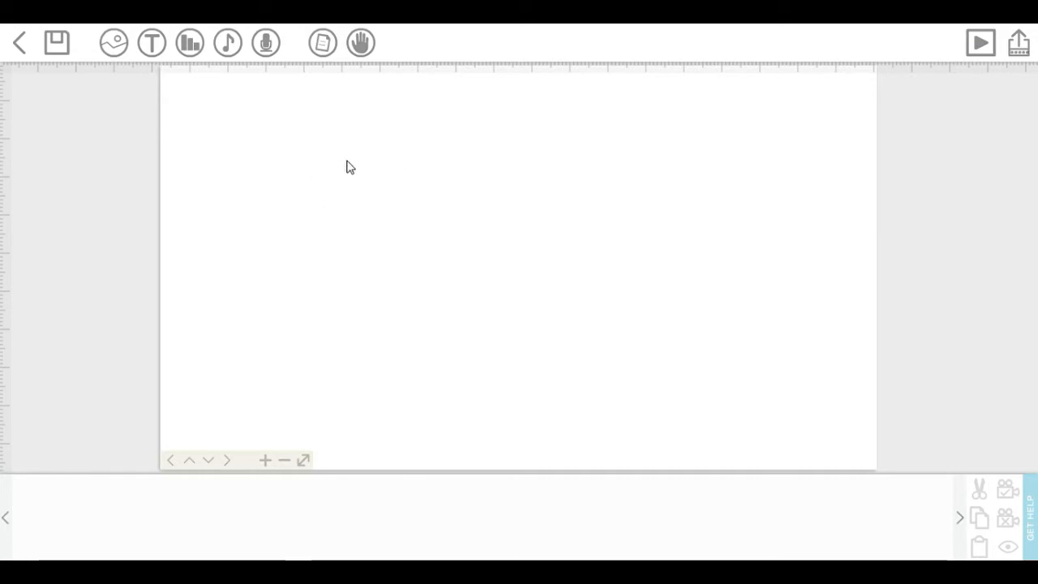
Set the canvas background to the pebbled paper texture in a teal colour
{"action": "left_click", "coordinate": [333, 57]}
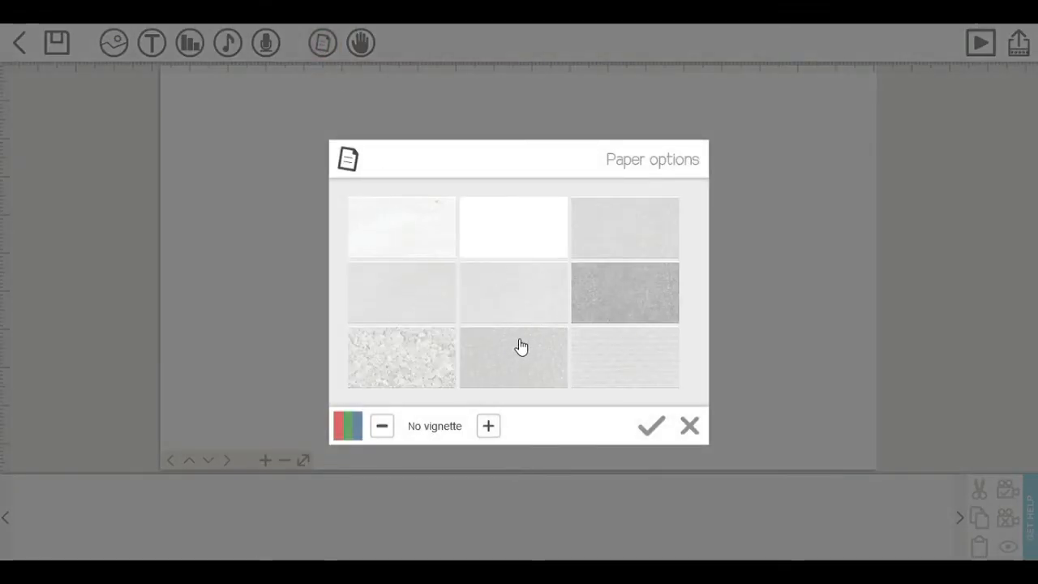
{"action": "left_click", "coordinate": [440, 371]}
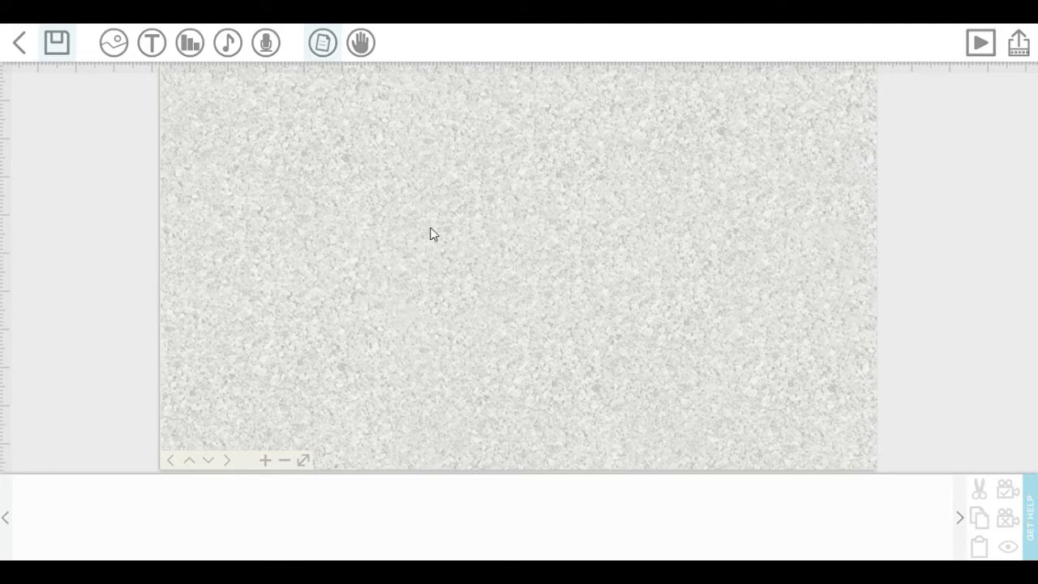
{"action": "left_click", "coordinate": [325, 48]}
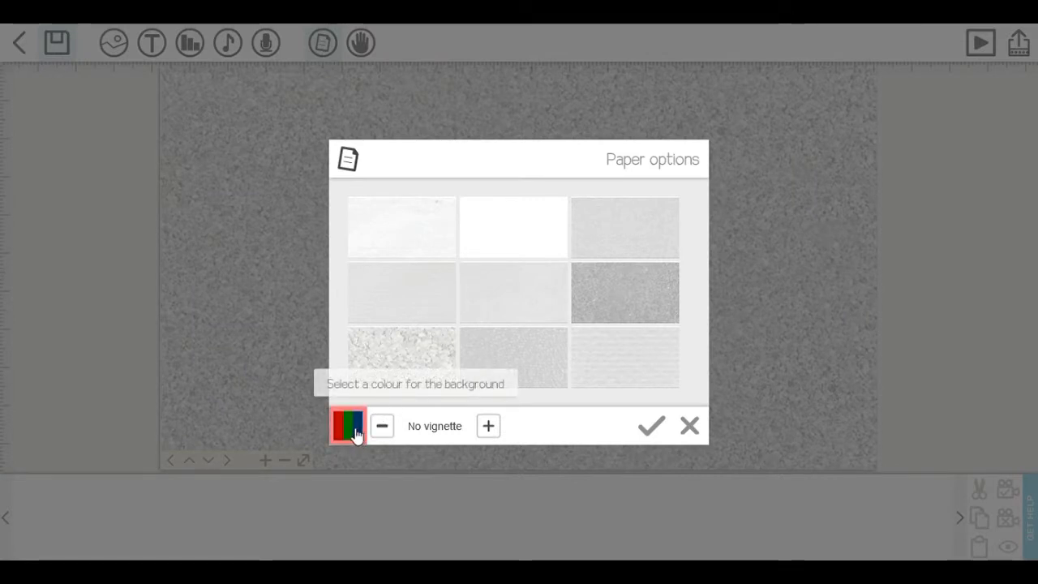
{"action": "left_click", "coordinate": [351, 430]}
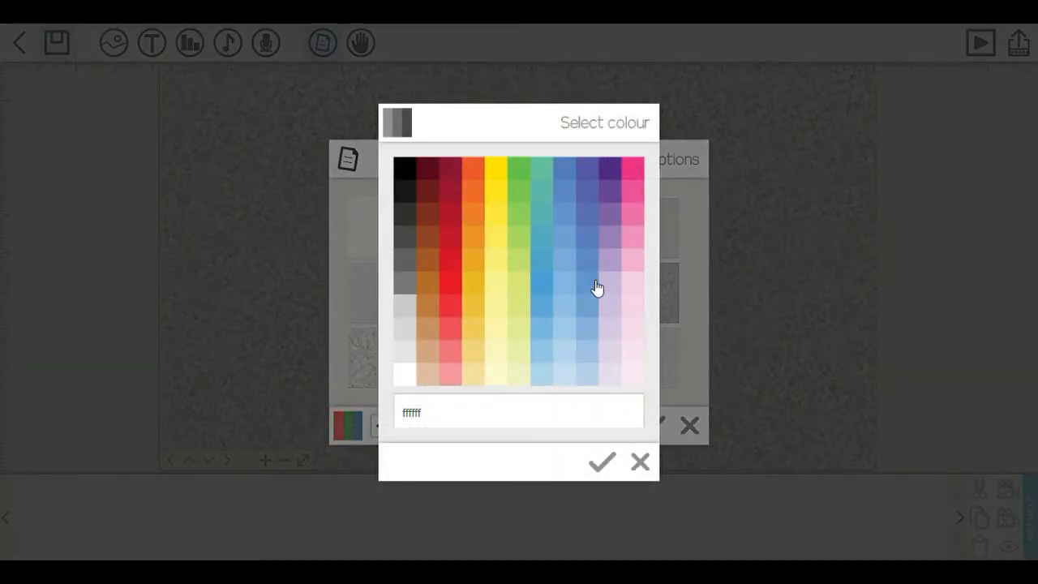
{"action": "left_click", "coordinate": [551, 225]}
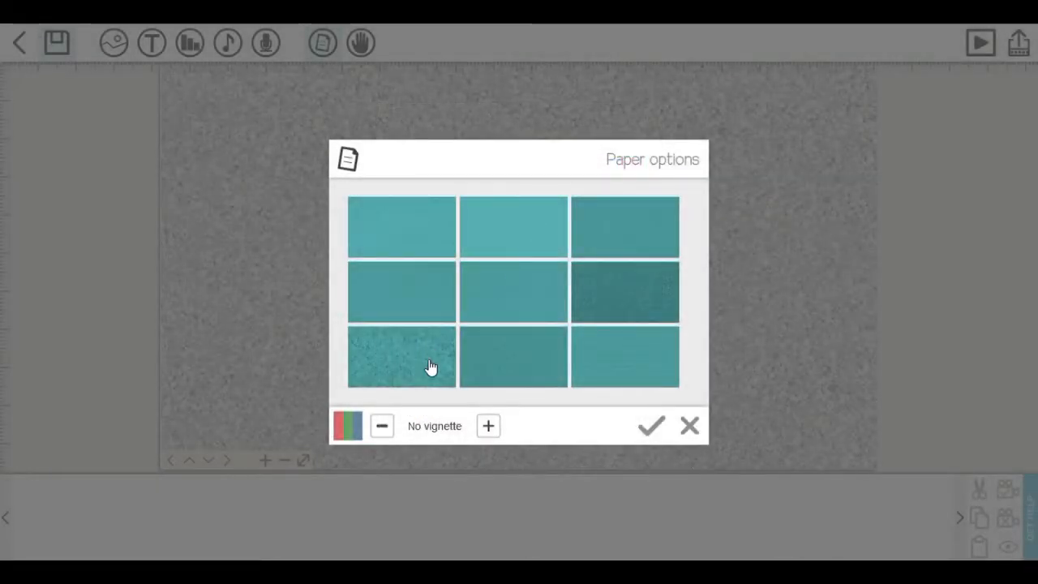
{"action": "left_click", "coordinate": [418, 367]}
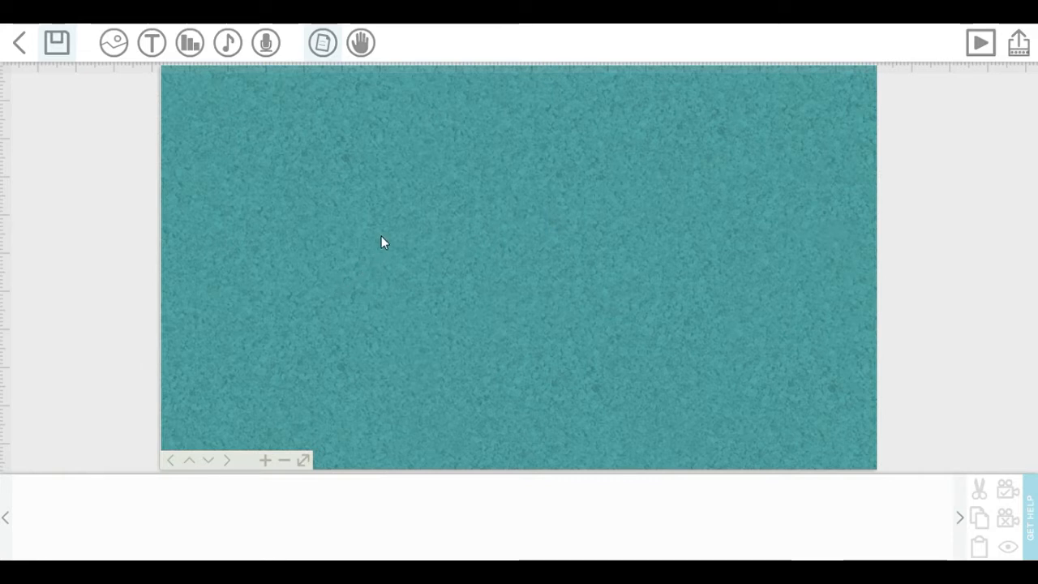
Open the Business category of the image library for adding an image
{"action": "left_click", "coordinate": [115, 54]}
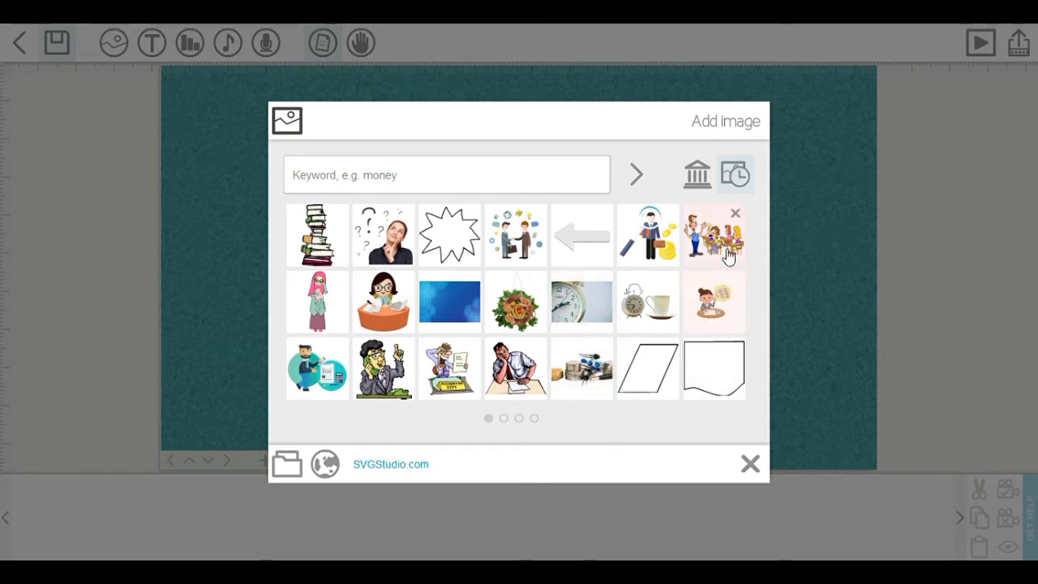
{"action": "left_click", "coordinate": [708, 185]}
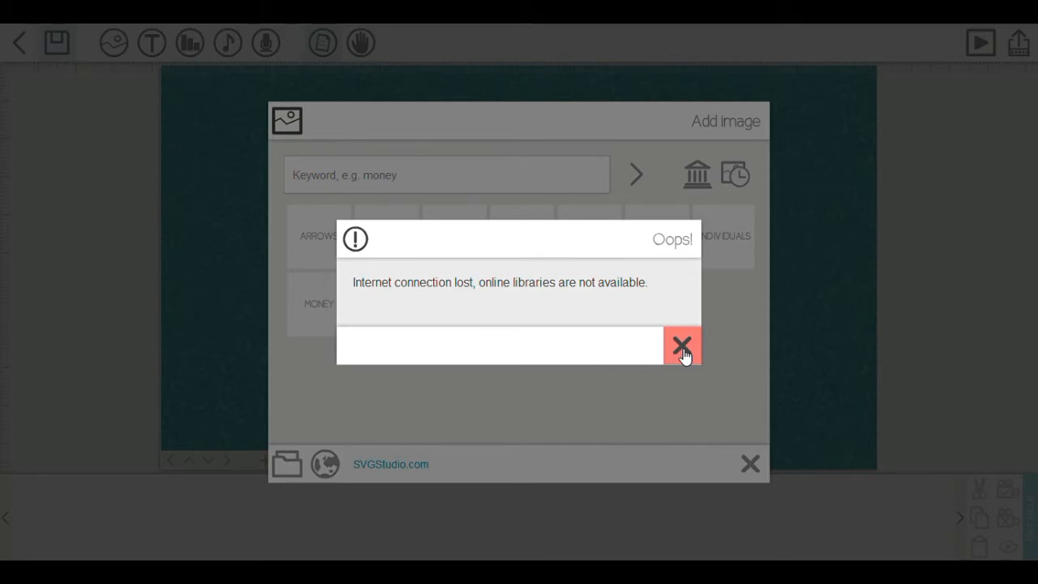
{"action": "left_click", "coordinate": [682, 353]}
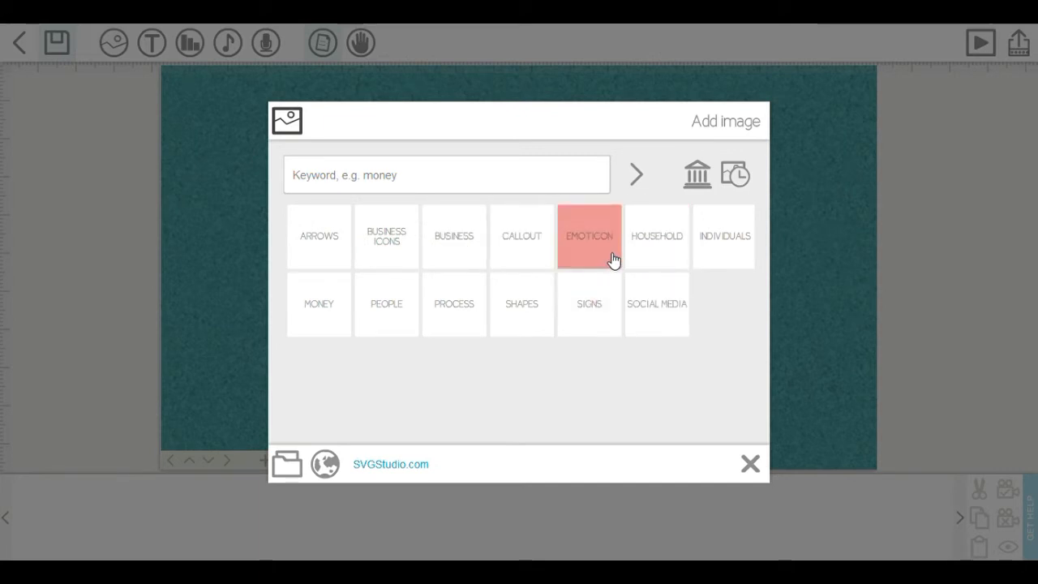
{"action": "left_click", "coordinate": [473, 252]}
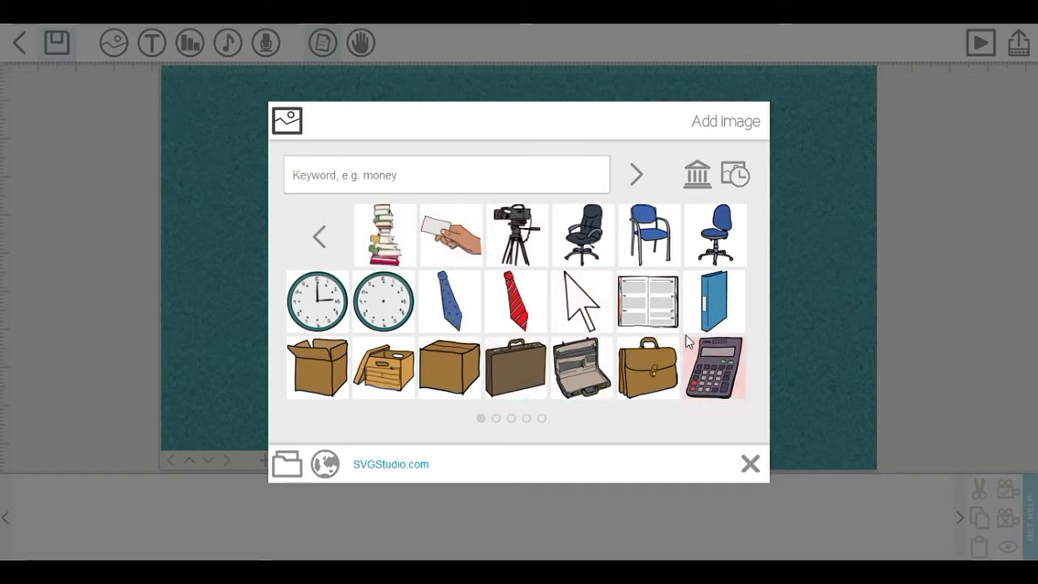
Browse the Business images and add the tall stack of colourful books to the canvas
{"action": "left_click", "coordinate": [500, 420]}
{"action": "left_click", "coordinate": [515, 420]}
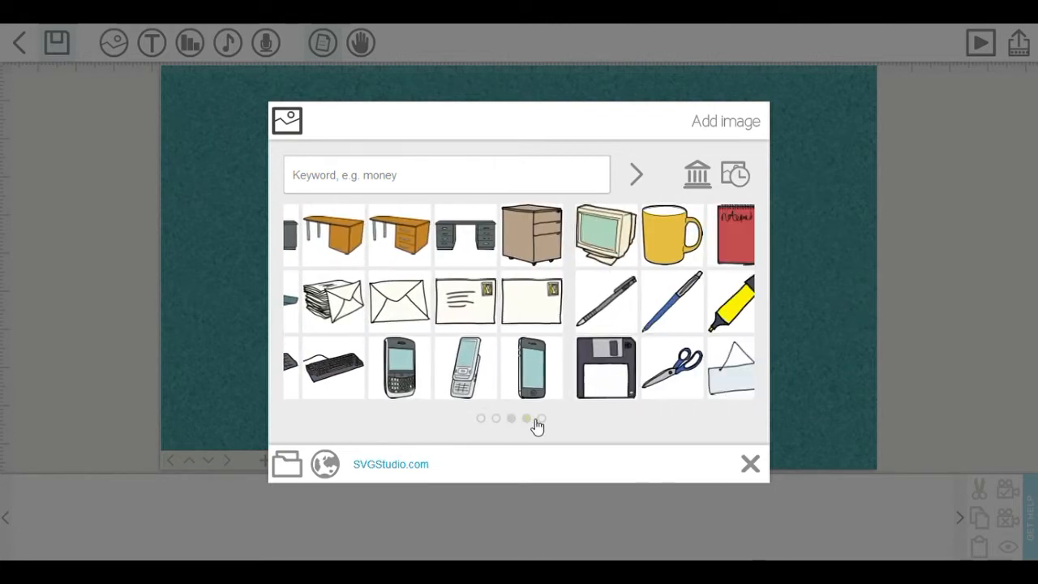
{"action": "left_click", "coordinate": [531, 420]}
{"action": "left_click", "coordinate": [542, 419]}
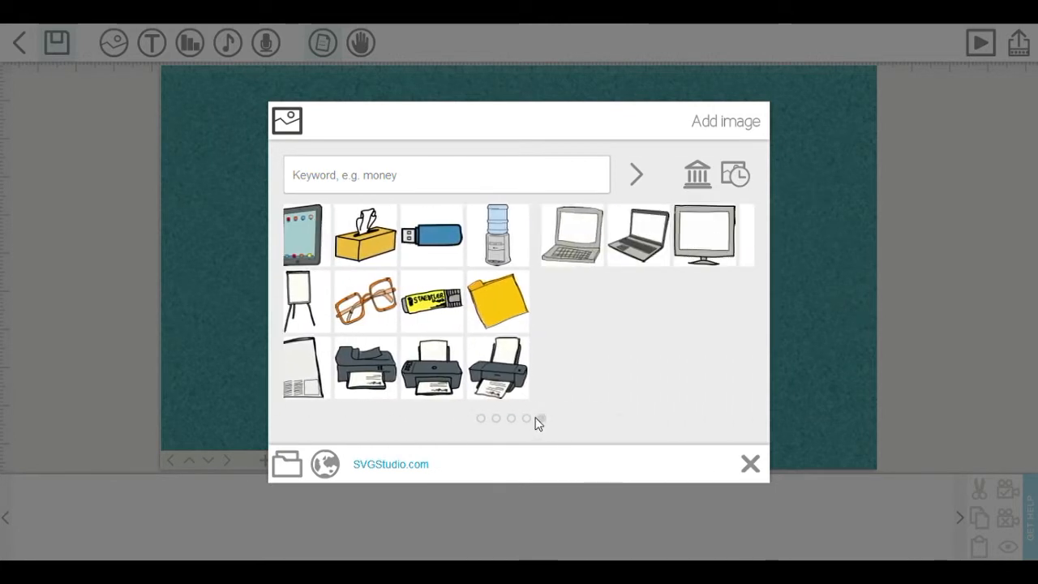
{"action": "left_click", "coordinate": [513, 420]}
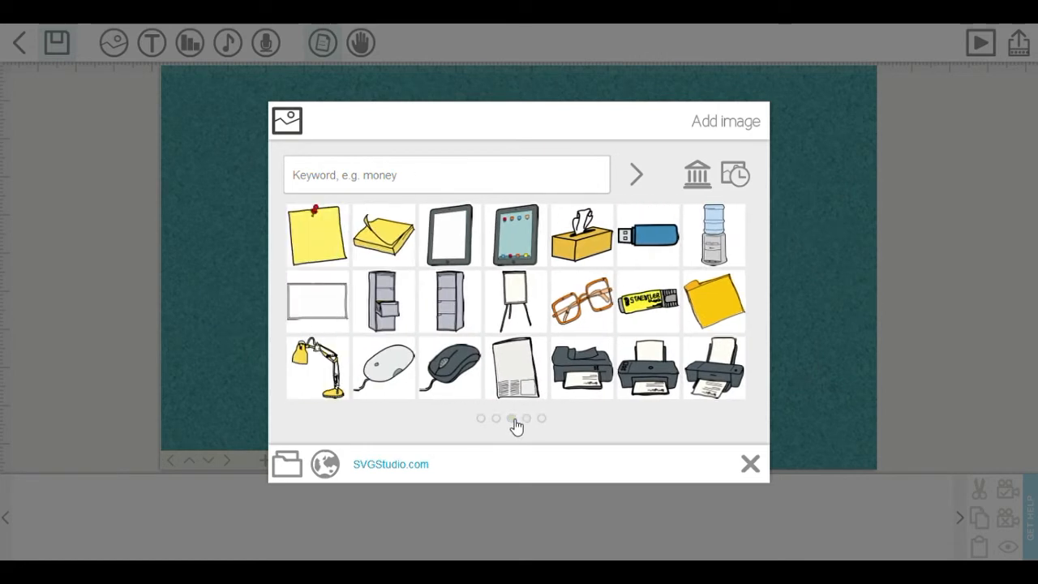
{"action": "left_click", "coordinate": [496, 420]}
{"action": "left_click", "coordinate": [483, 418]}
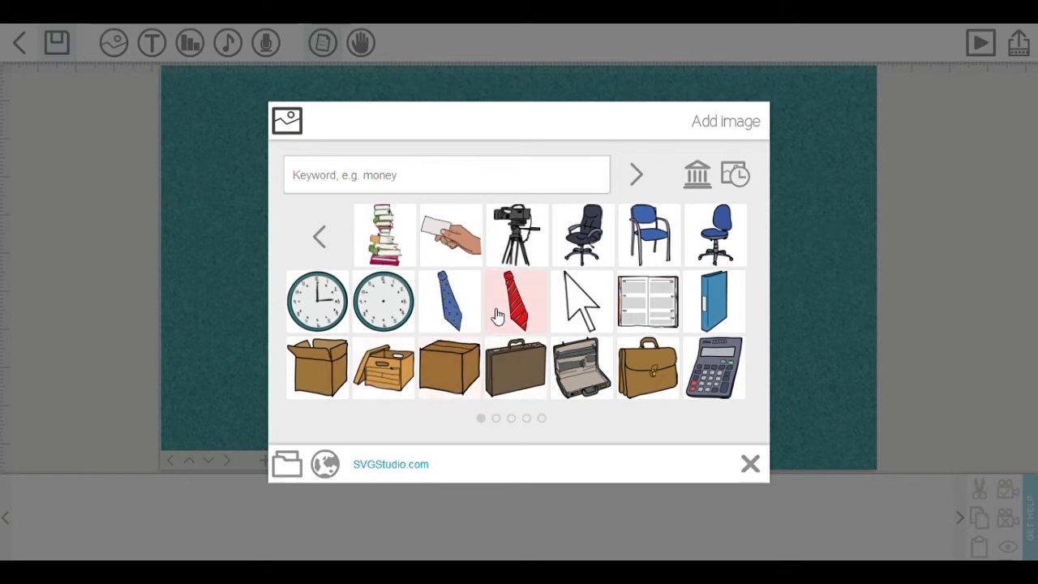
{"action": "left_click", "coordinate": [392, 255]}
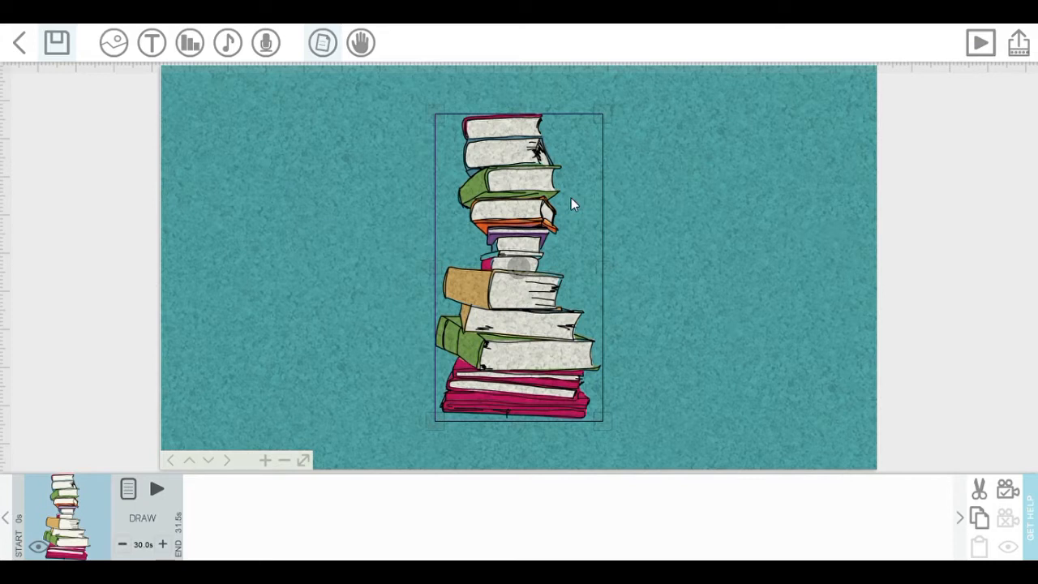
Tilt the stack of books clockwise and reposition it in the left half of the canvas
{"action": "left_click_drag", "start_coordinate": [572, 204], "coordinate": [576, 206]}
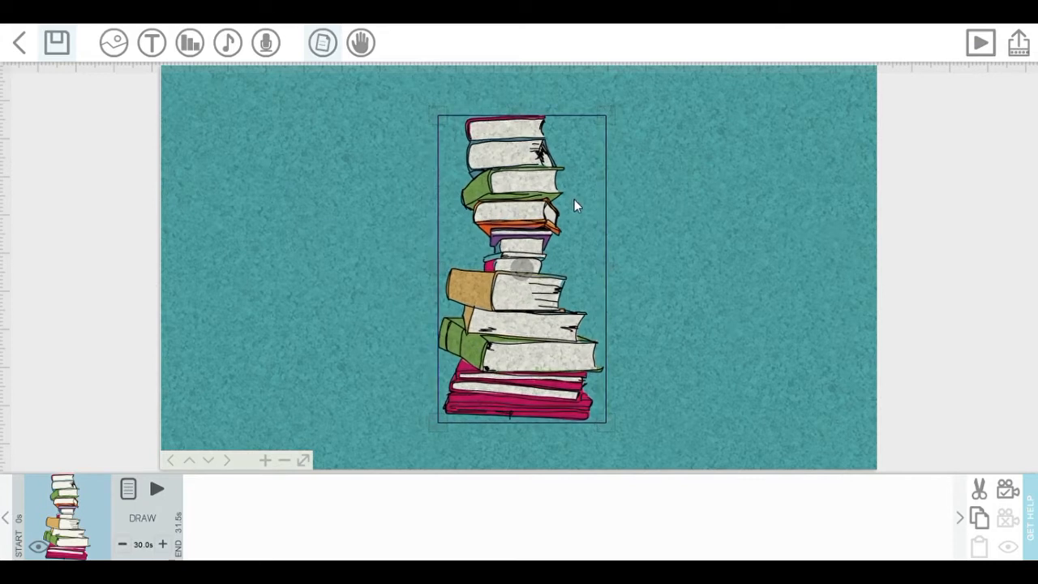
{"action": "left_click_drag", "start_coordinate": [575, 206], "coordinate": [552, 185]}
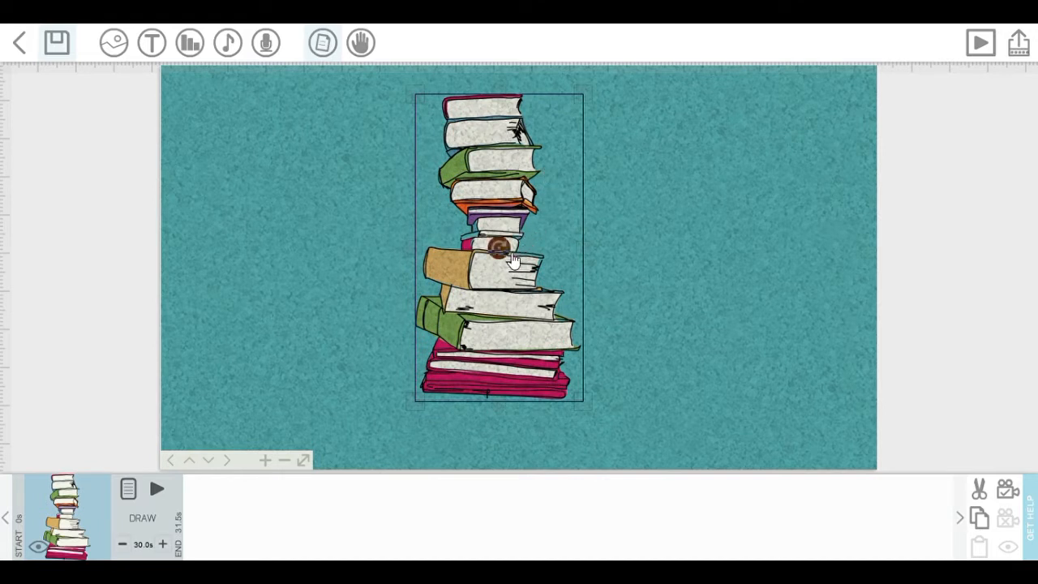
{"action": "left_click", "coordinate": [501, 251]}
{"action": "left_click_drag", "start_coordinate": [507, 240], "coordinate": [534, 302]}
{"action": "left_click_drag", "start_coordinate": [585, 224], "coordinate": [556, 277]}
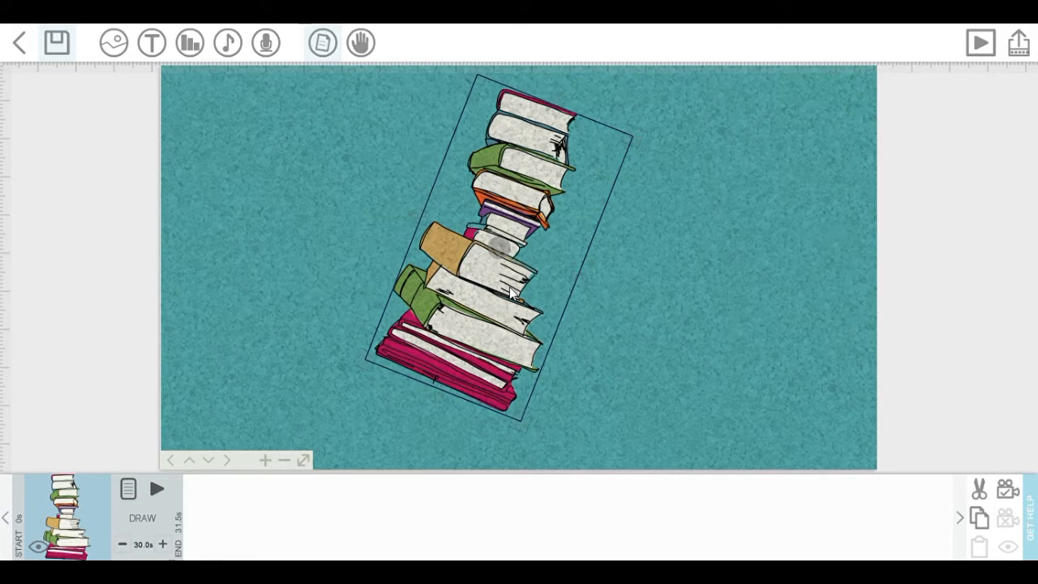
{"action": "left_click_drag", "start_coordinate": [512, 292], "coordinate": [459, 300]}
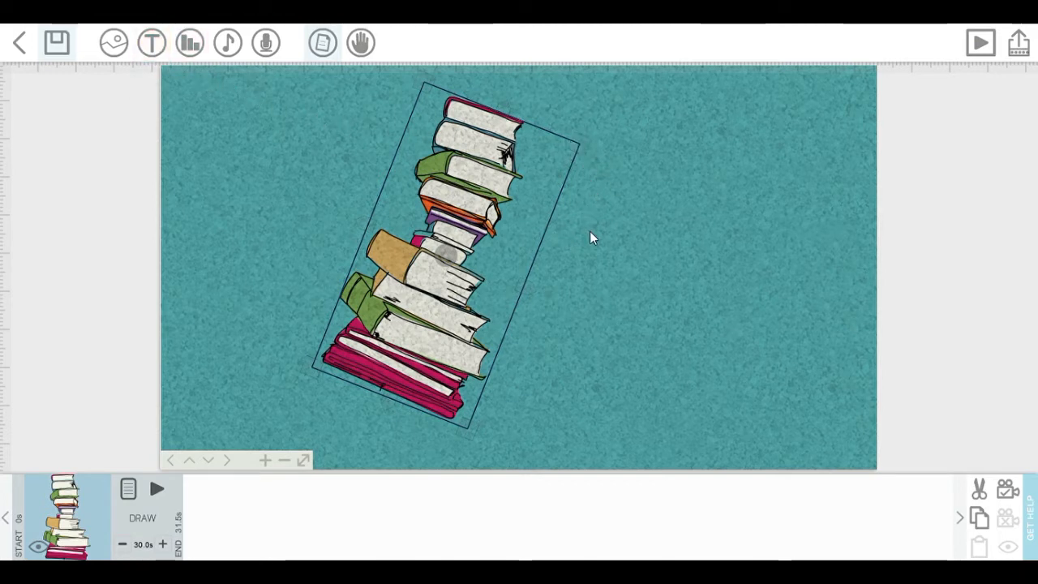
Start a new text element with the message "Belajar di mas Corona itu"
{"action": "left_click", "coordinate": [151, 43]}
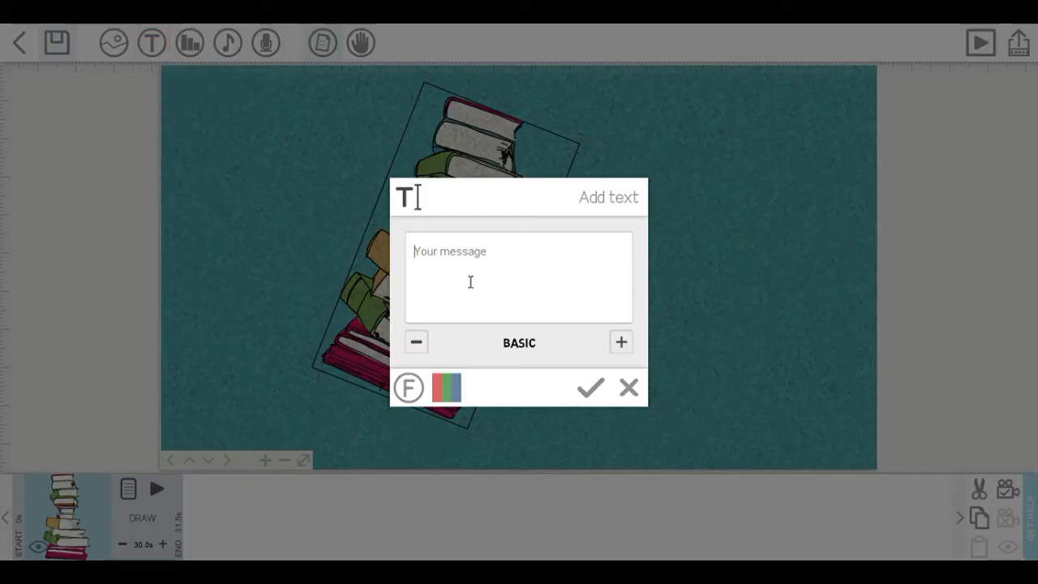
{"action": "left_click", "coordinate": [424, 258]}
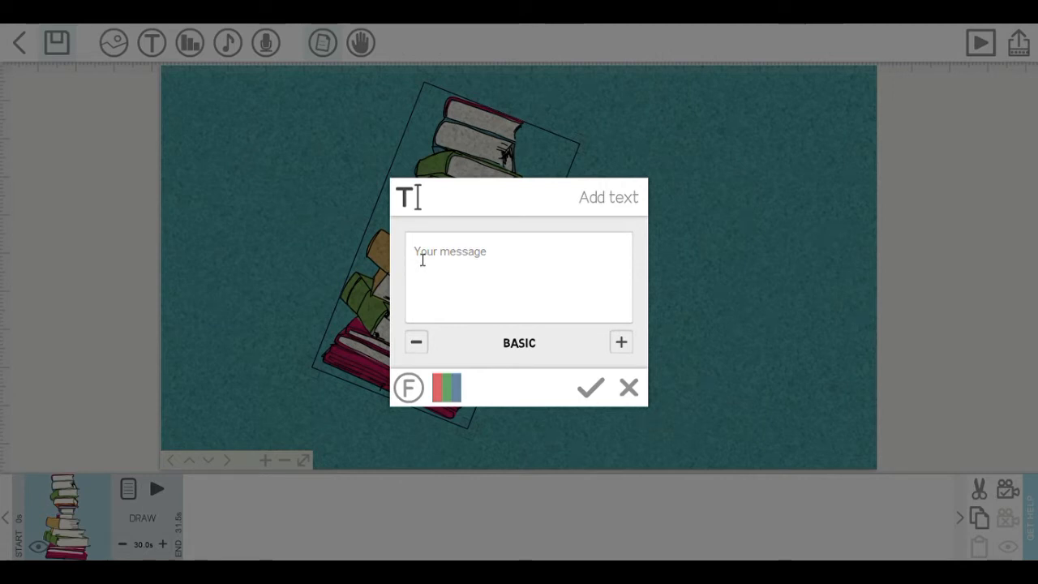
{"action": "type", "text": "belaja"}
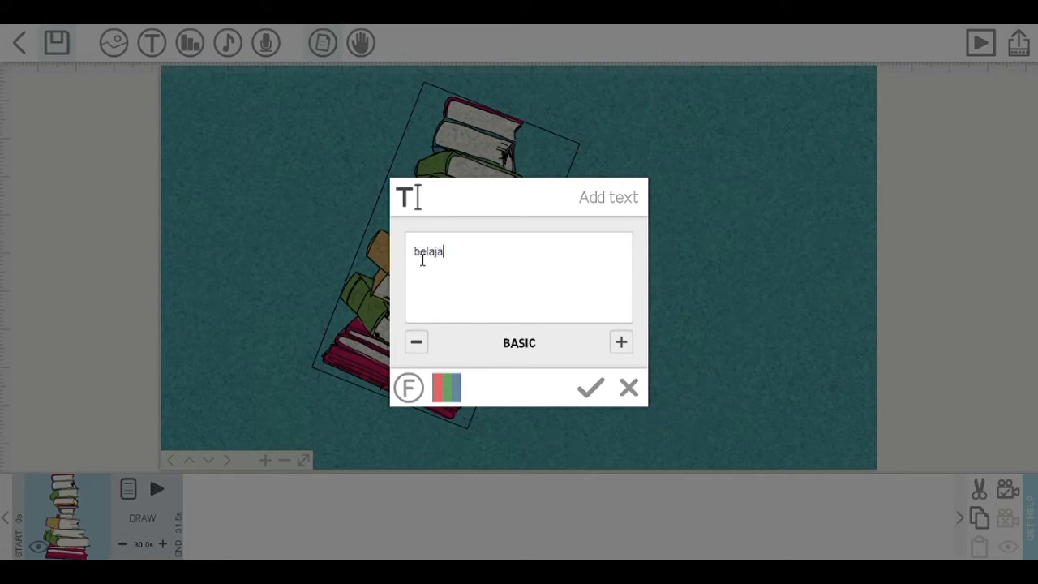
{"action": "type", "text": "r di ma"}
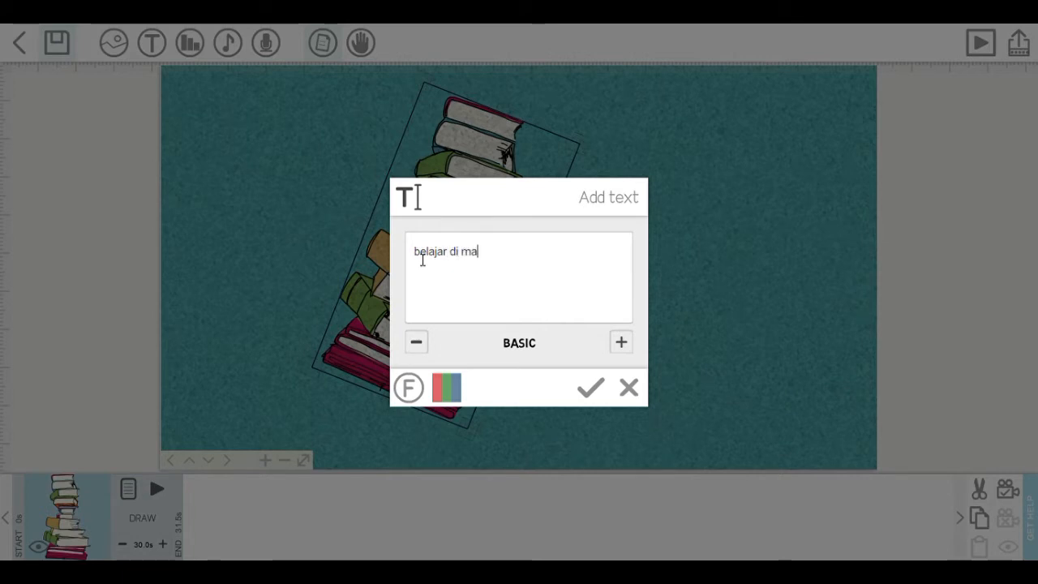
{"action": "type", "text": "s Corona itu"}
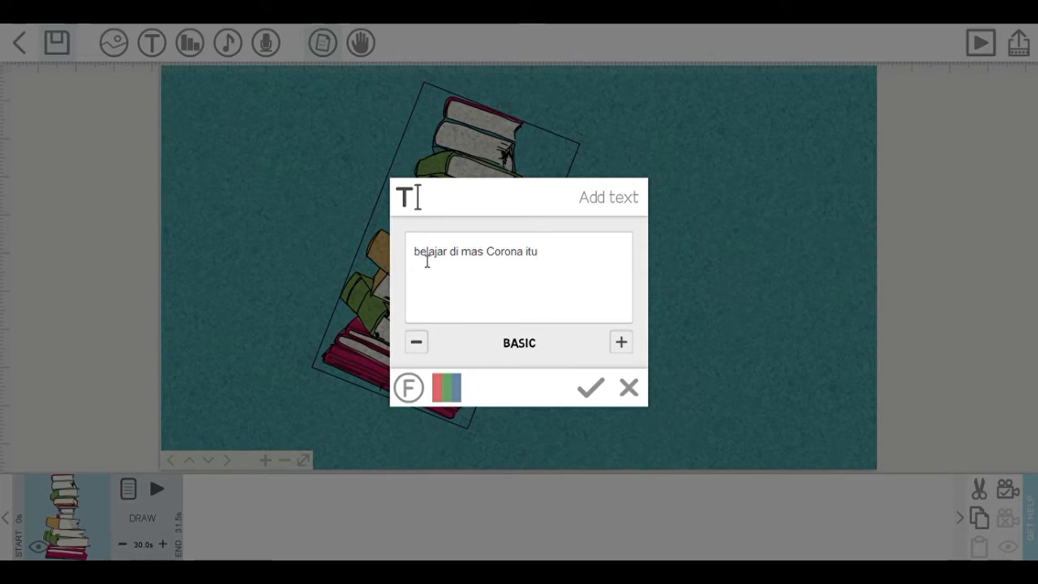
{"action": "key", "text": "BackSpace"}
{"action": "type", "text": "B"}
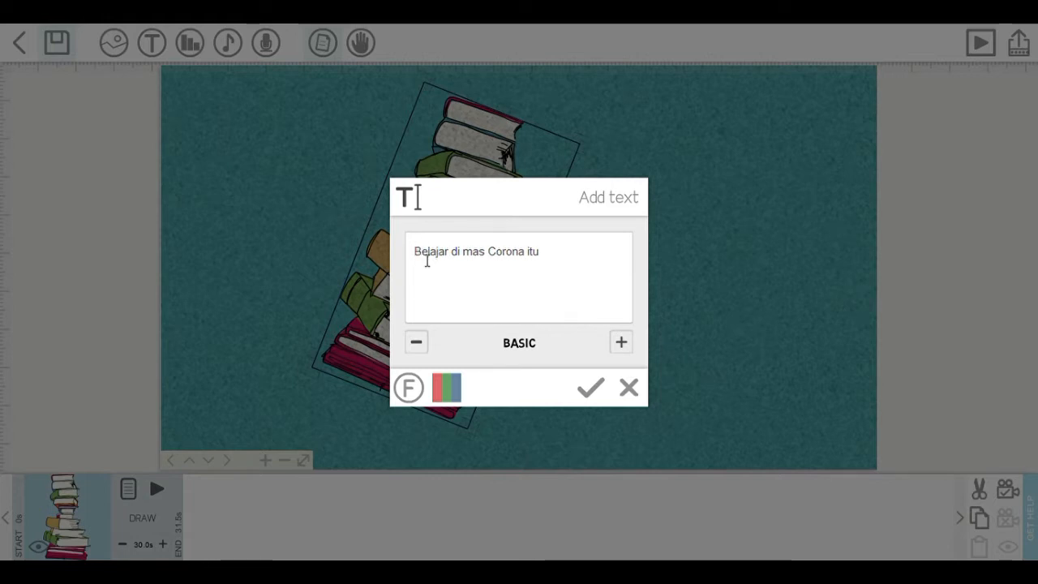
Complete the first line of the message with "tidak susah juga" after "Belajar di mas Corona itu"
{"action": "left_click", "coordinate": [568, 255]}
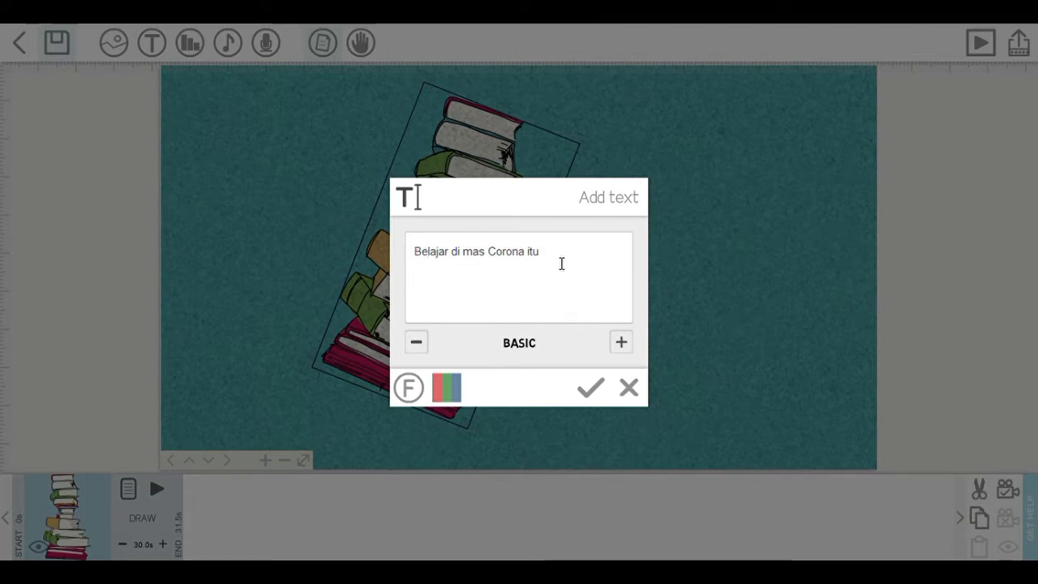
{"action": "type", "text": "tidak susah lgo"}
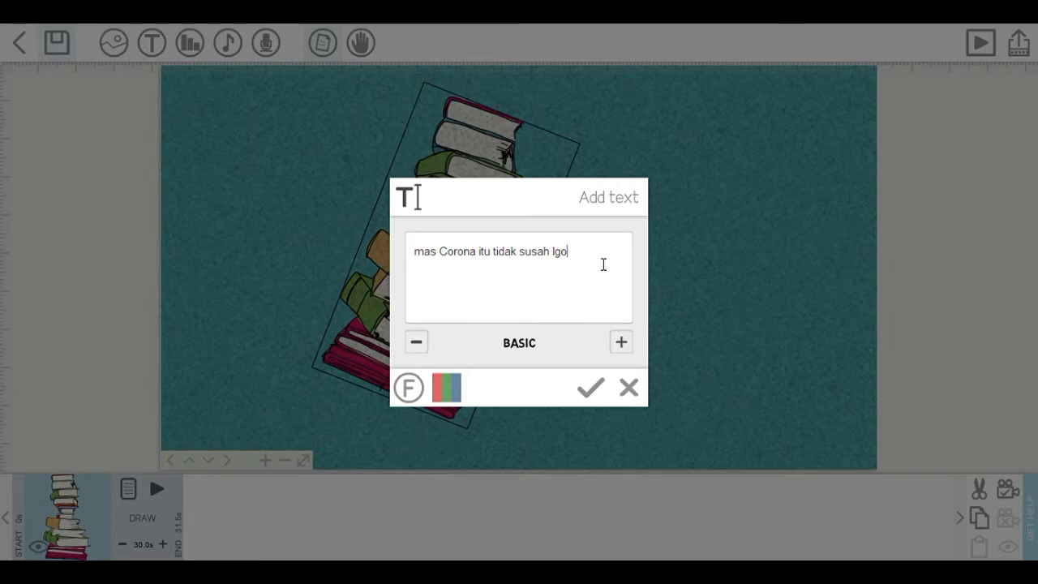
{"action": "key", "text": "BackSpace"}
{"action": "key", "text": "BackSpace"}
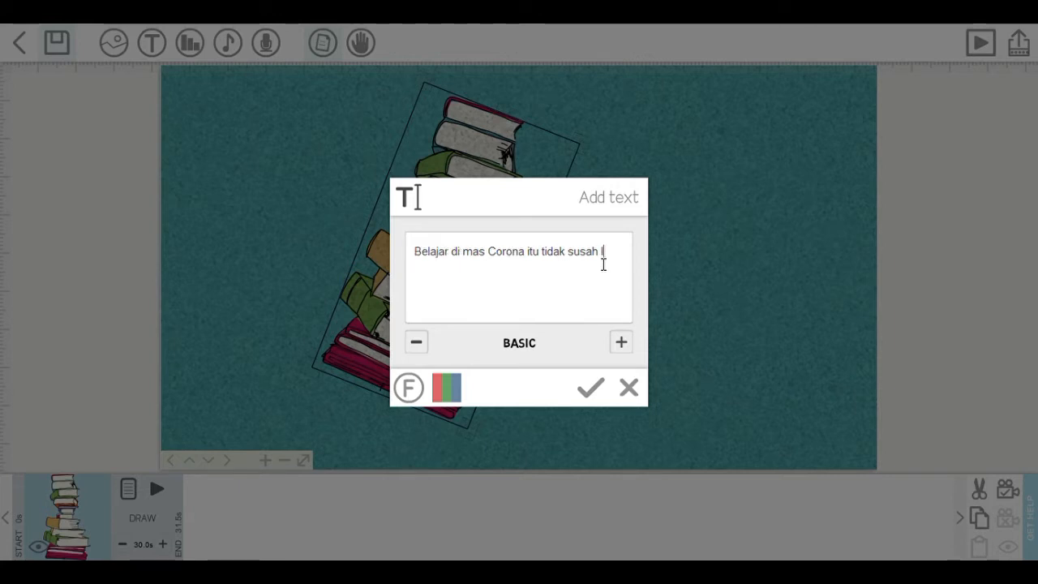
{"action": "type", "text": "juga"}
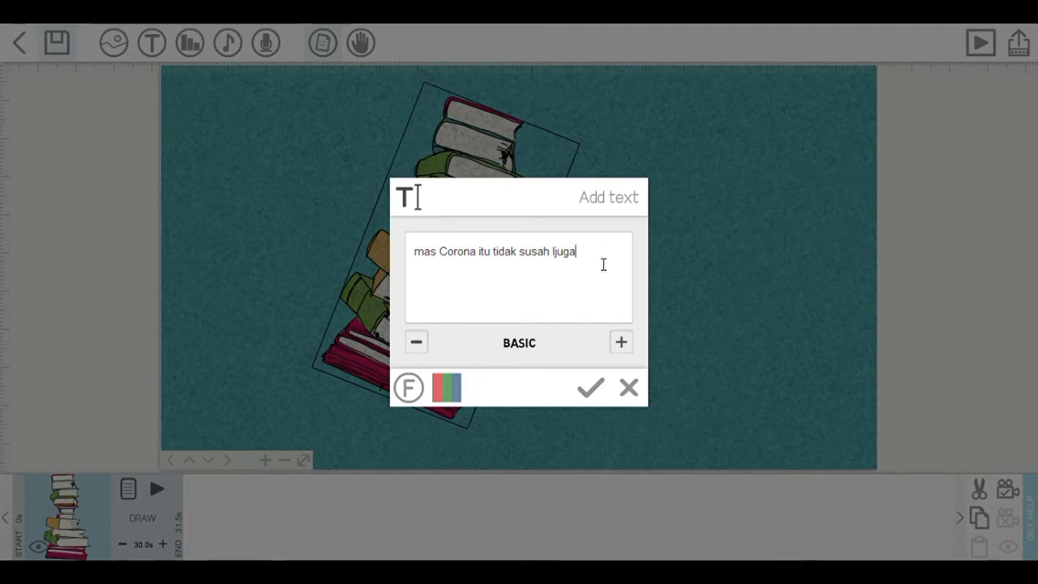
{"action": "key", "text": "BackSpace"}
{"action": "key", "text": "BackSpace"}
{"action": "key", "text": "BackSpace"}
{"action": "key", "text": "BackSpace"}
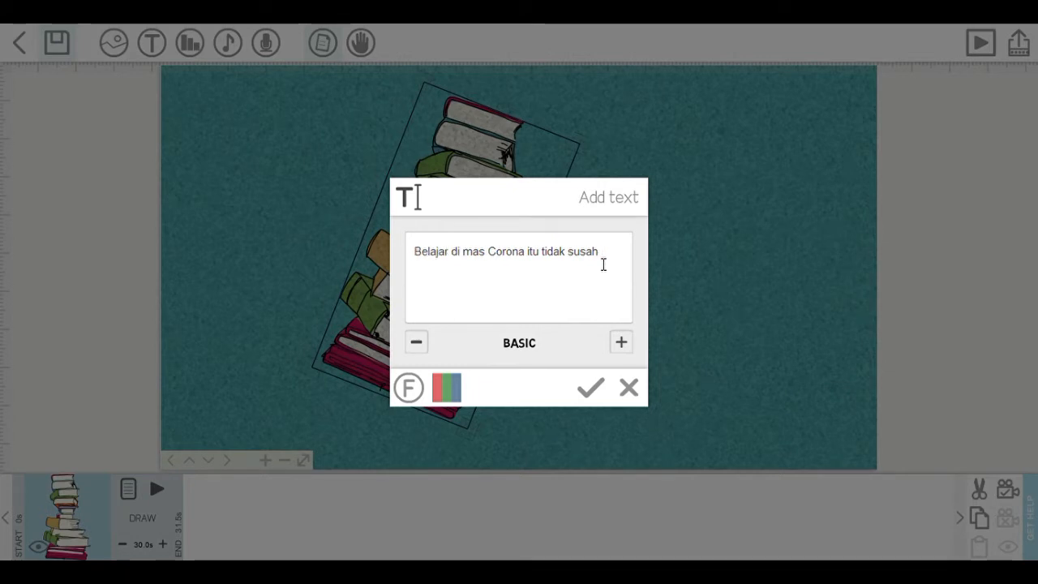
{"action": "type", "text": "juga"}
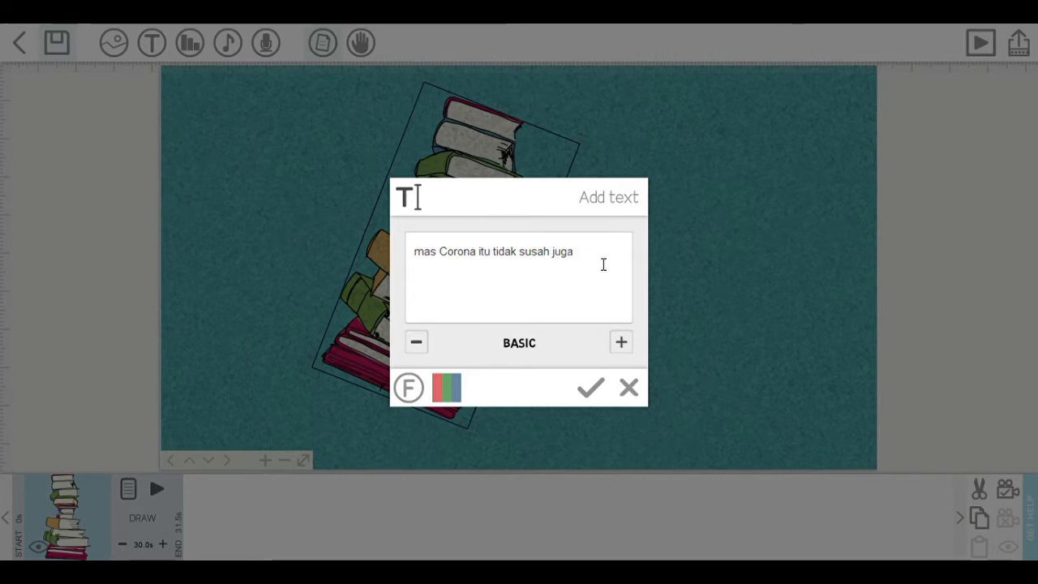
{"action": "key", "text": "BackSpace"}
{"action": "key", "text": "BackSpace"}
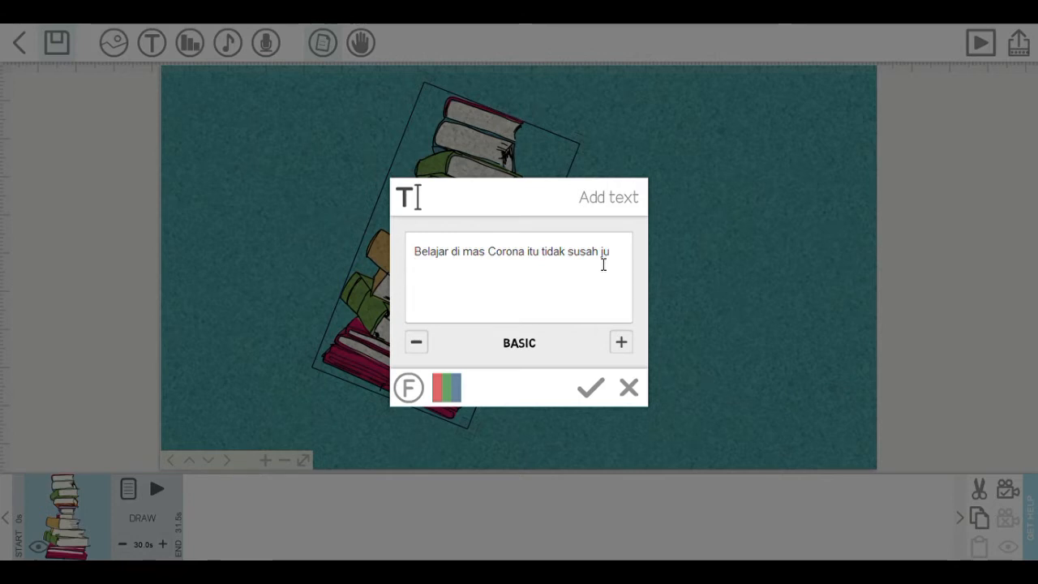
Add a second line to the message reading "karena sekarang kan bisa lewat maya...."
{"action": "type", "text": "karena sekarang"}
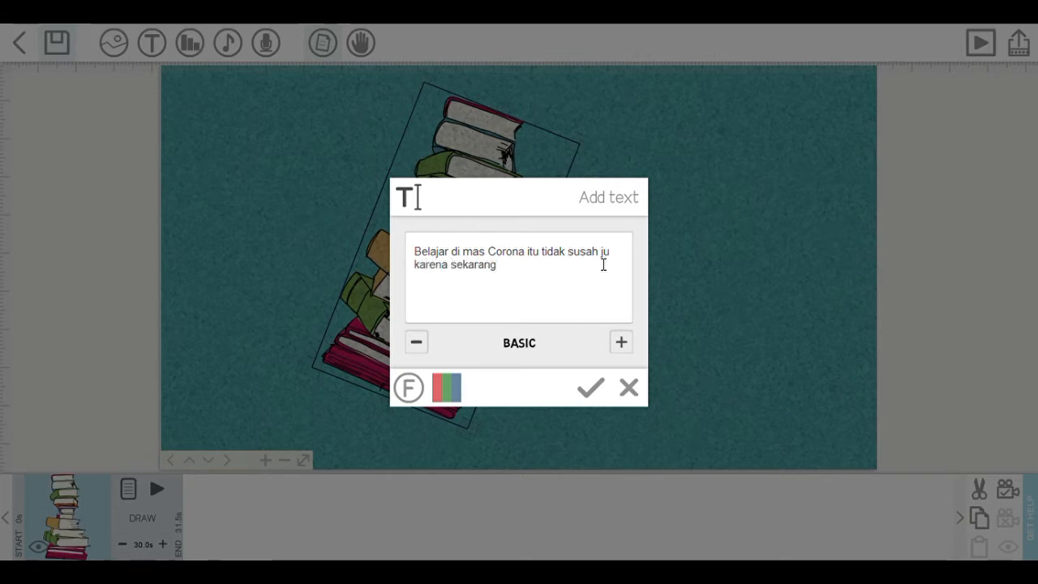
{"action": "type", "text": " kan bisa"}
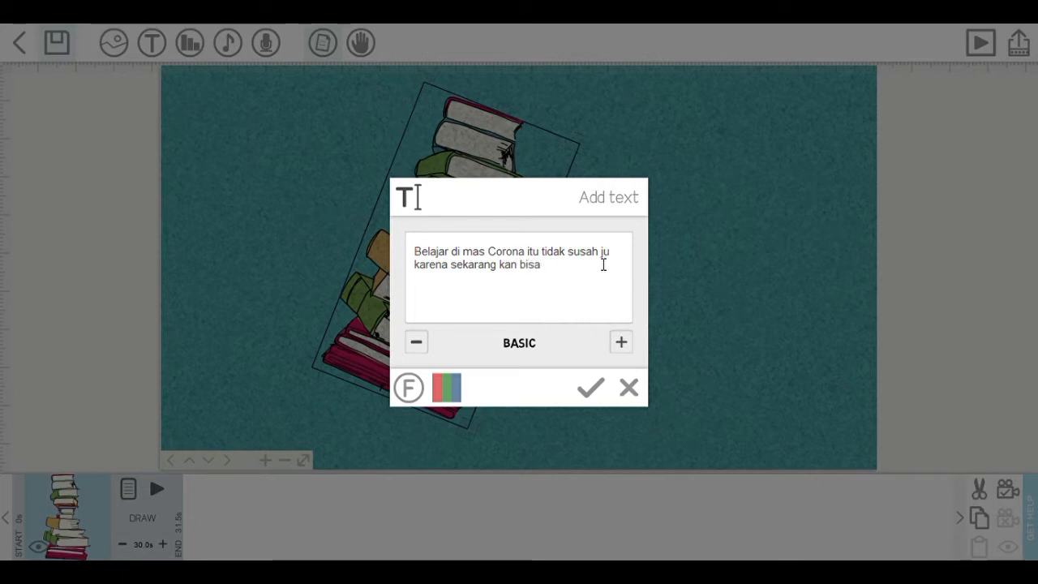
{"action": "type", "text": " lewa"}
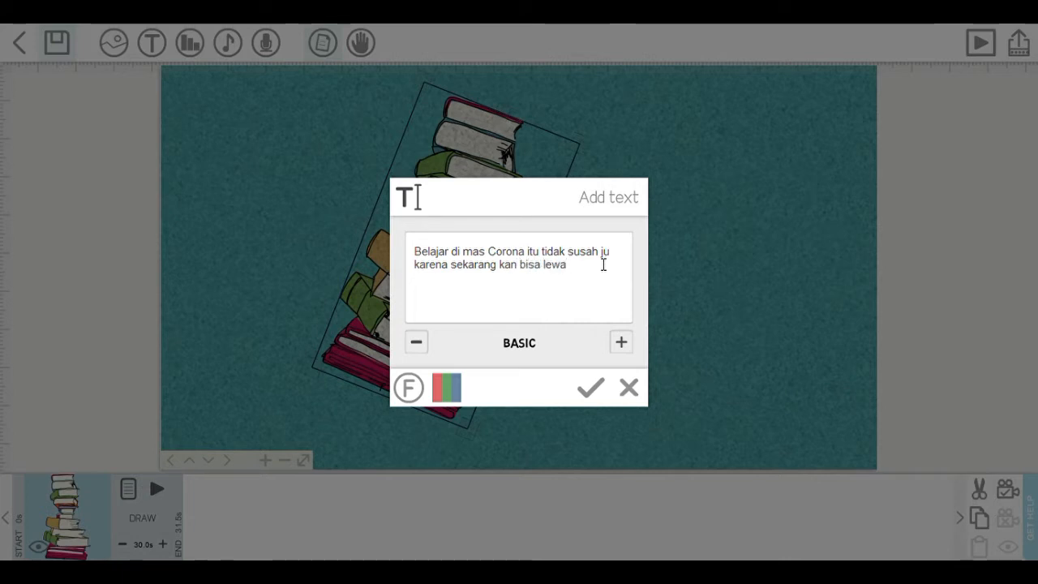
{"action": "type", "text": "t maya"}
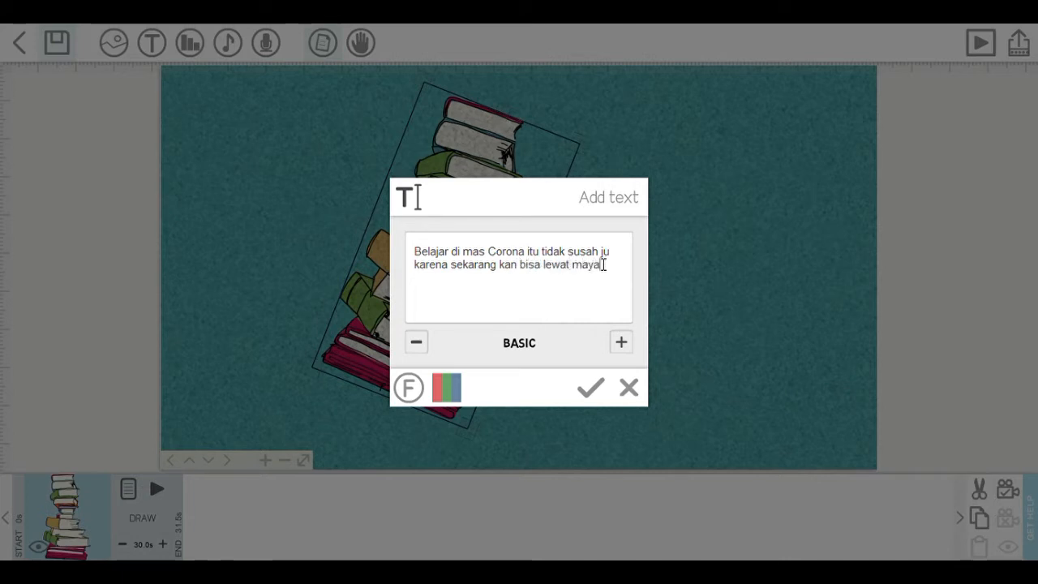
{"action": "type", "text": "...."}
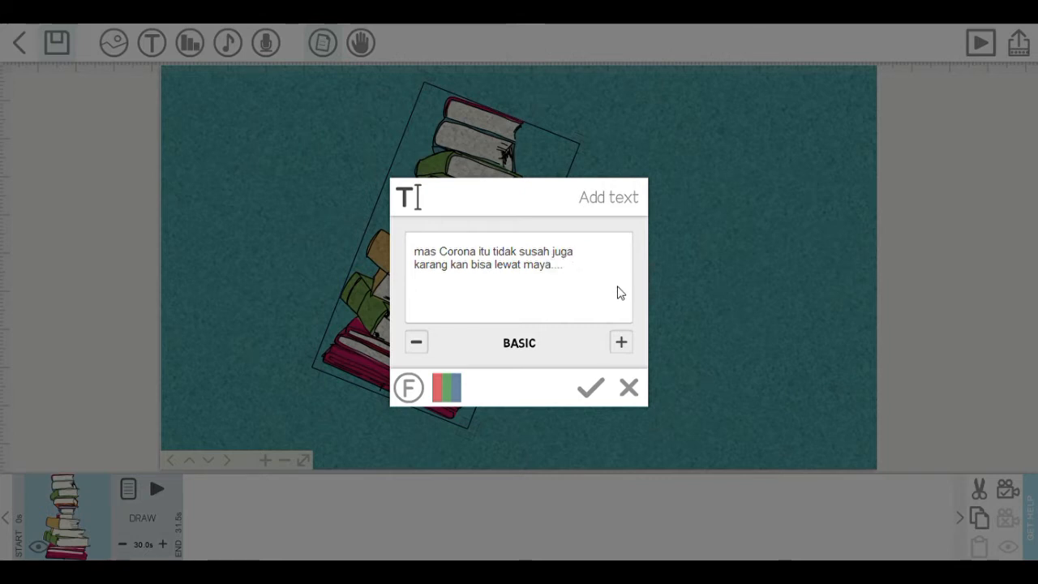
Browse the available fonts and import Arial Narrow with basic characters for the message
{"action": "left_click", "coordinate": [537, 344]}
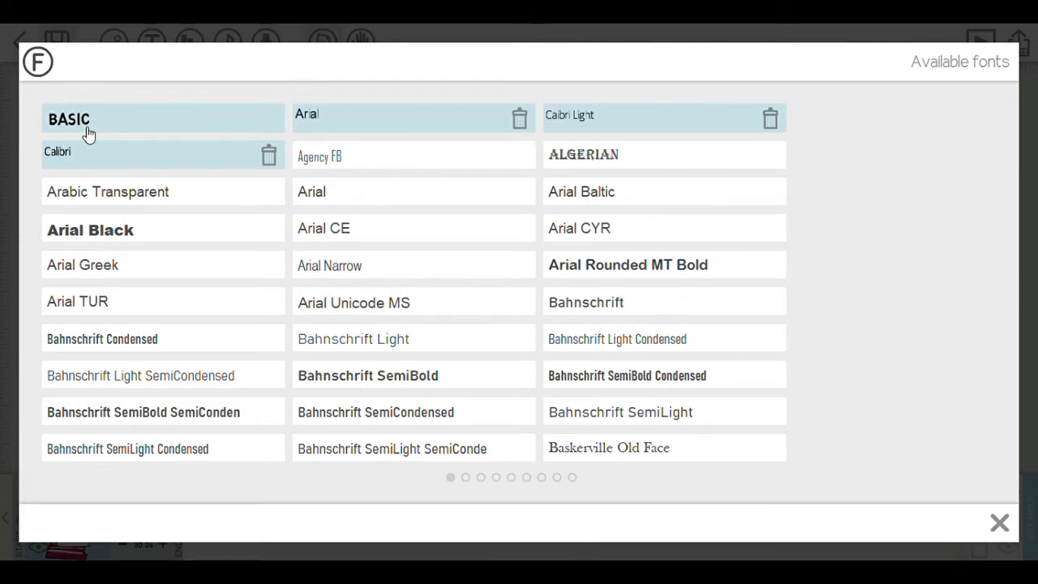
{"action": "left_click", "coordinate": [466, 479]}
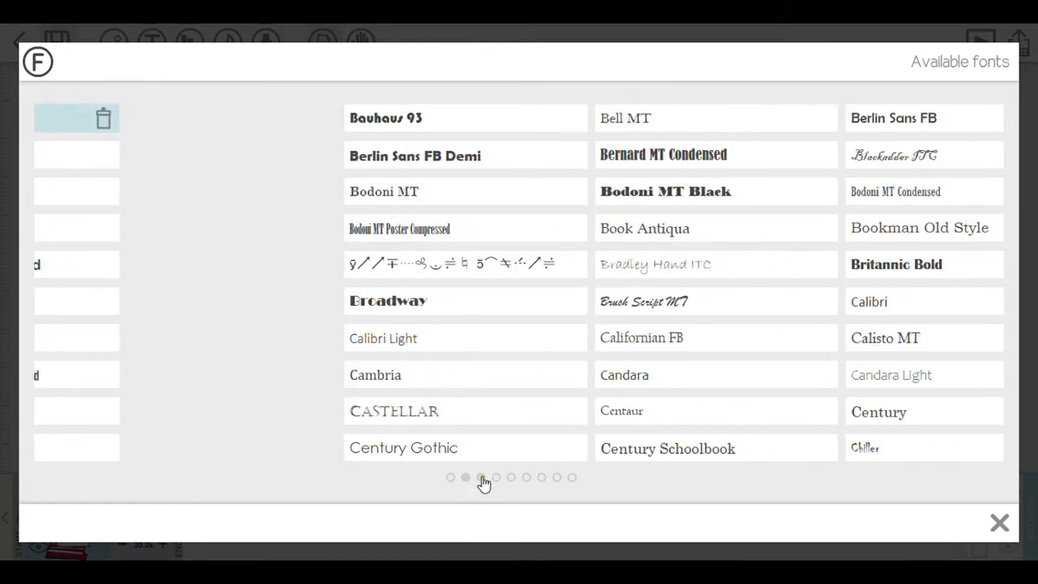
{"action": "left_click", "coordinate": [496, 478]}
{"action": "left_click", "coordinate": [511, 478]}
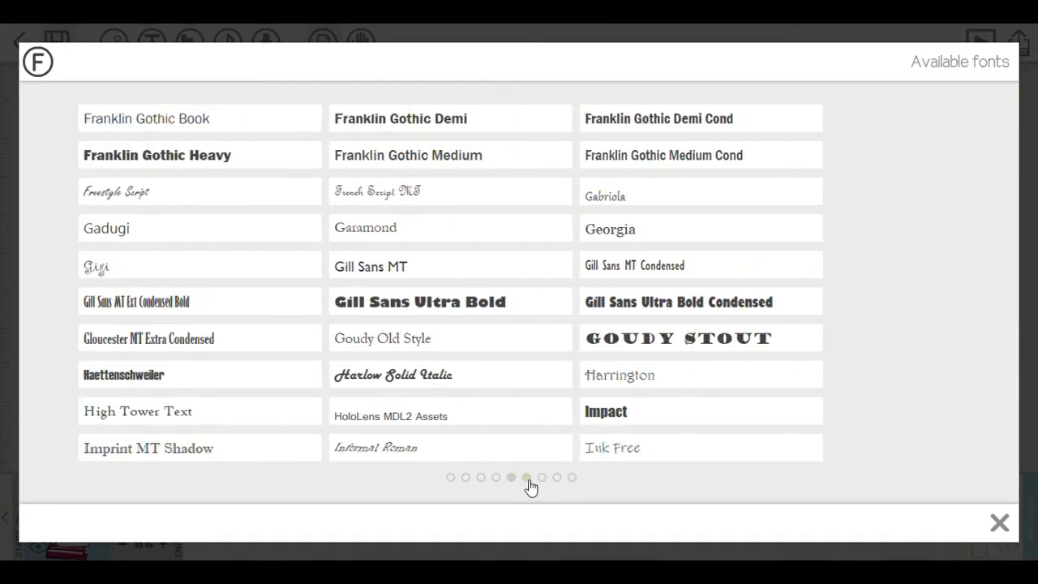
{"action": "left_click", "coordinate": [529, 482]}
{"action": "left_click", "coordinate": [450, 477]}
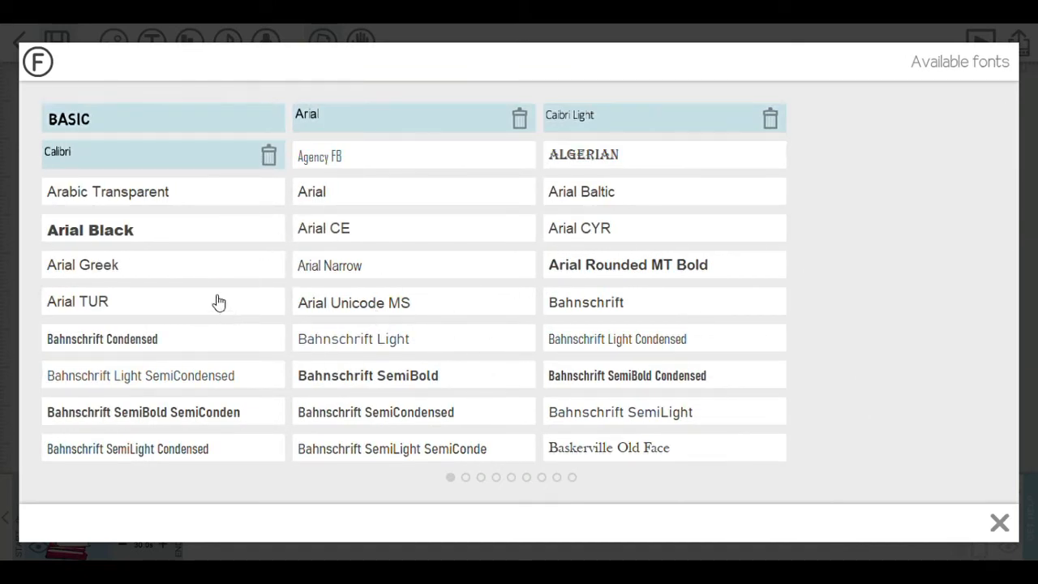
{"action": "left_click", "coordinate": [330, 272]}
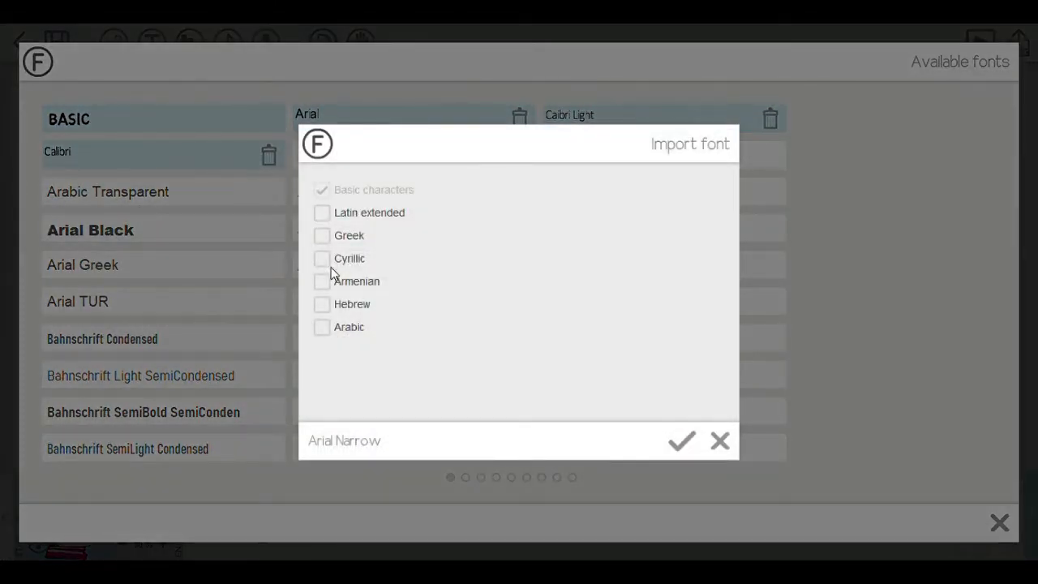
{"action": "left_click", "coordinate": [686, 457]}
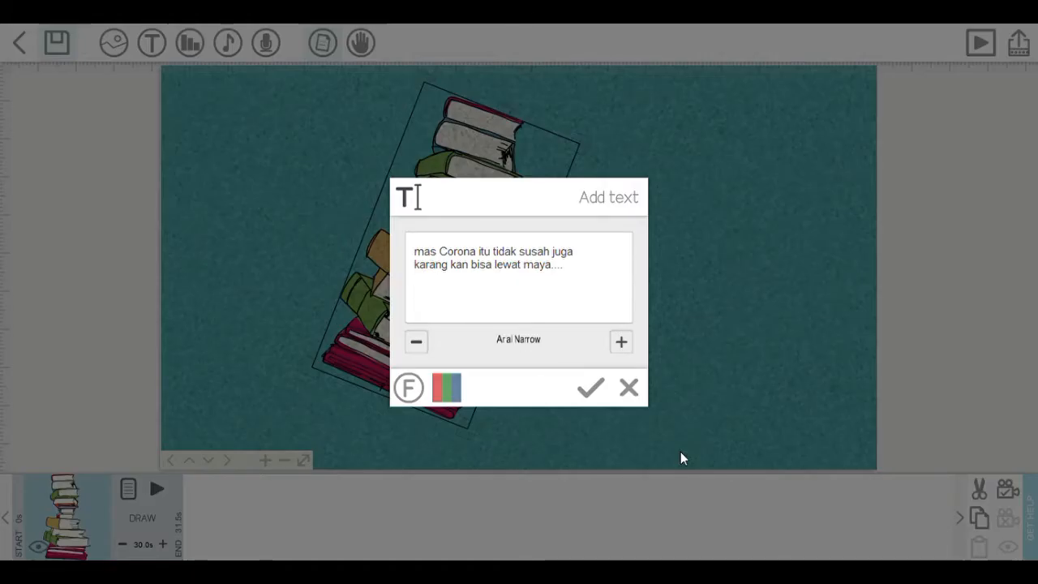
Colour the message dark red and add it to the canvas
{"action": "left_click", "coordinate": [448, 388]}
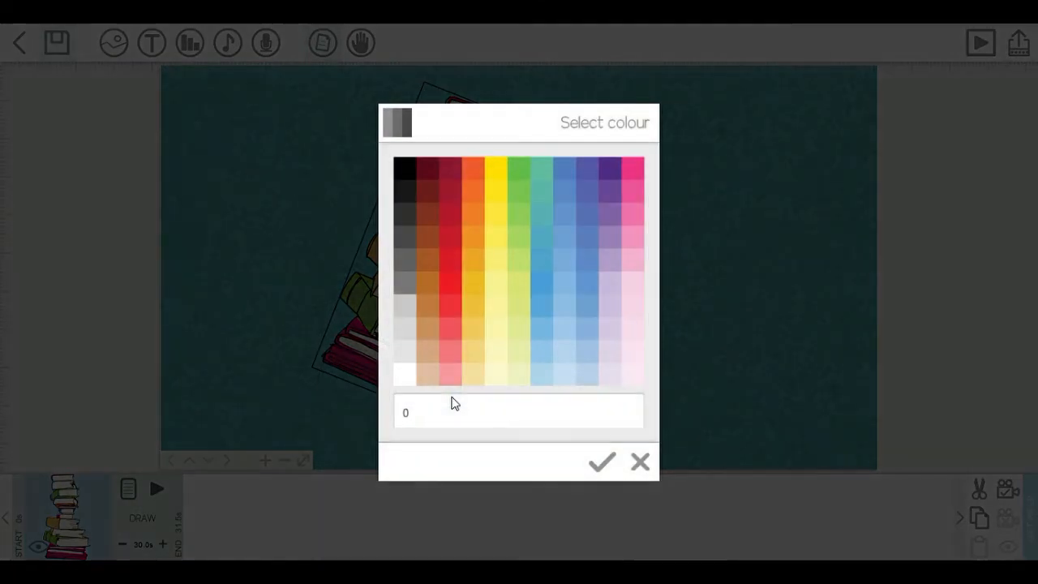
{"action": "left_click", "coordinate": [449, 224]}
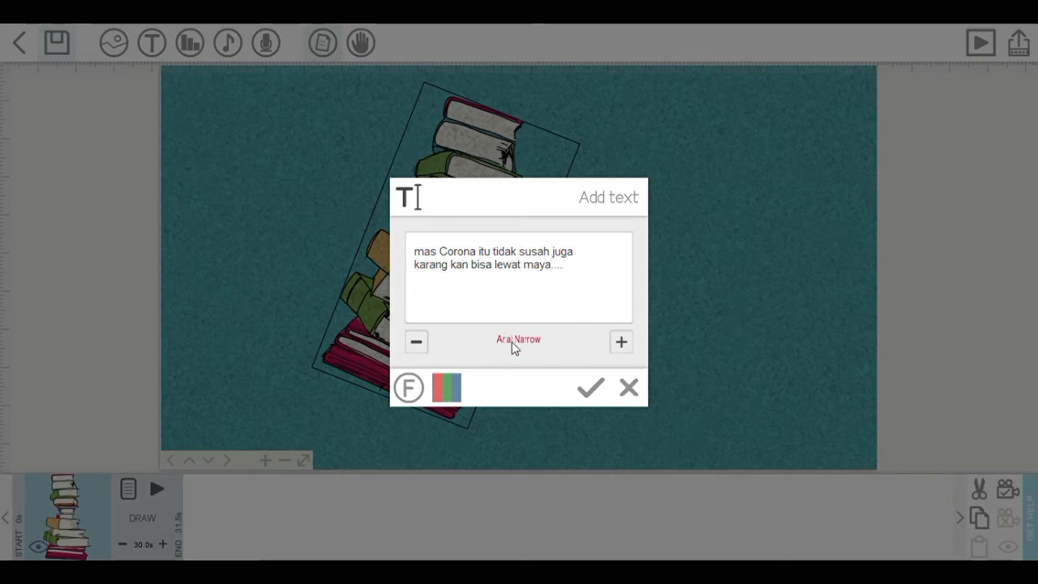
{"action": "left_click", "coordinate": [603, 397]}
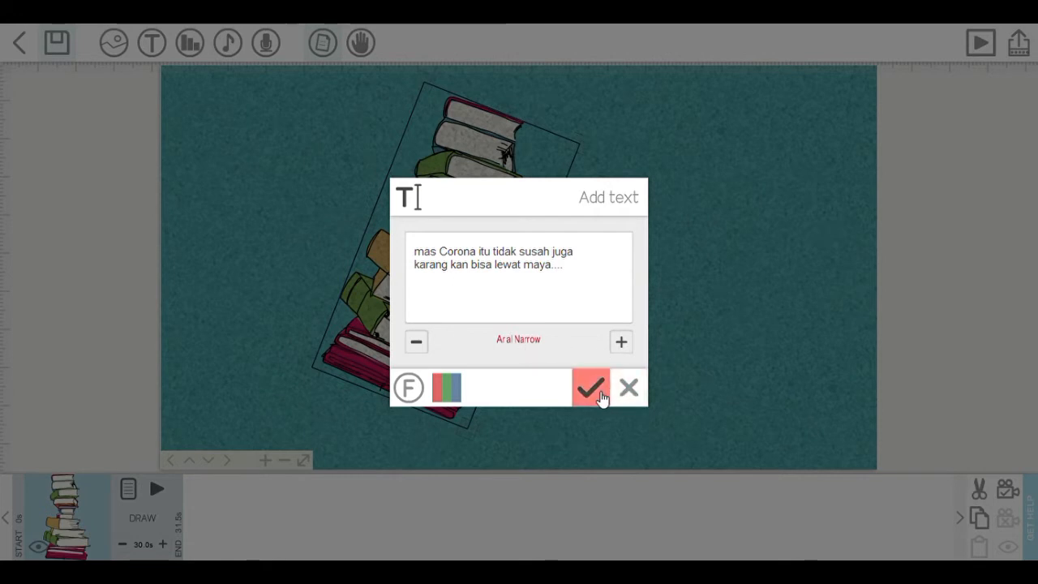
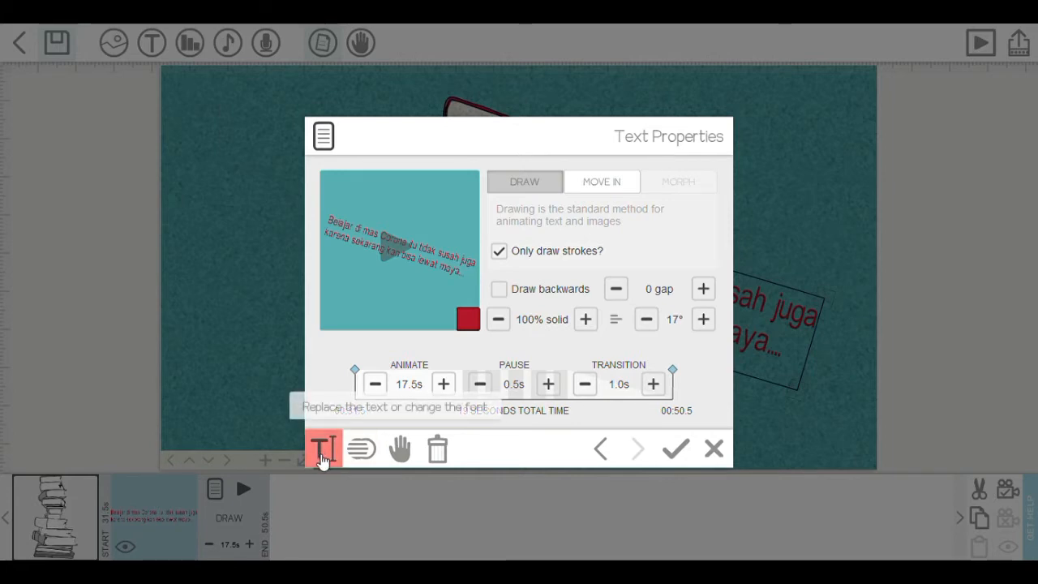
Change the colour of the existing message text to black
{"action": "left_click", "coordinate": [321, 456]}
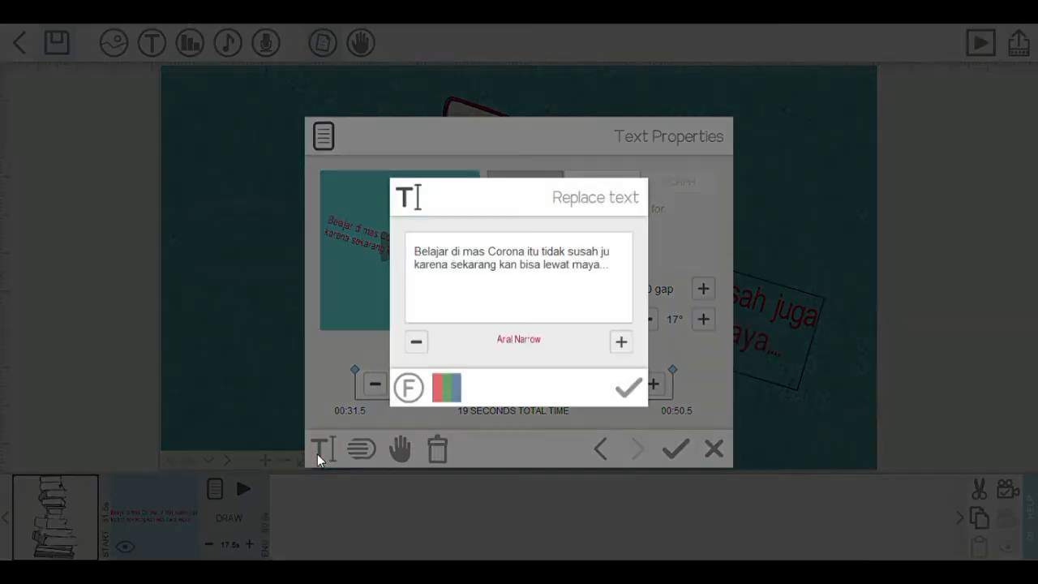
{"action": "left_click", "coordinate": [456, 391]}
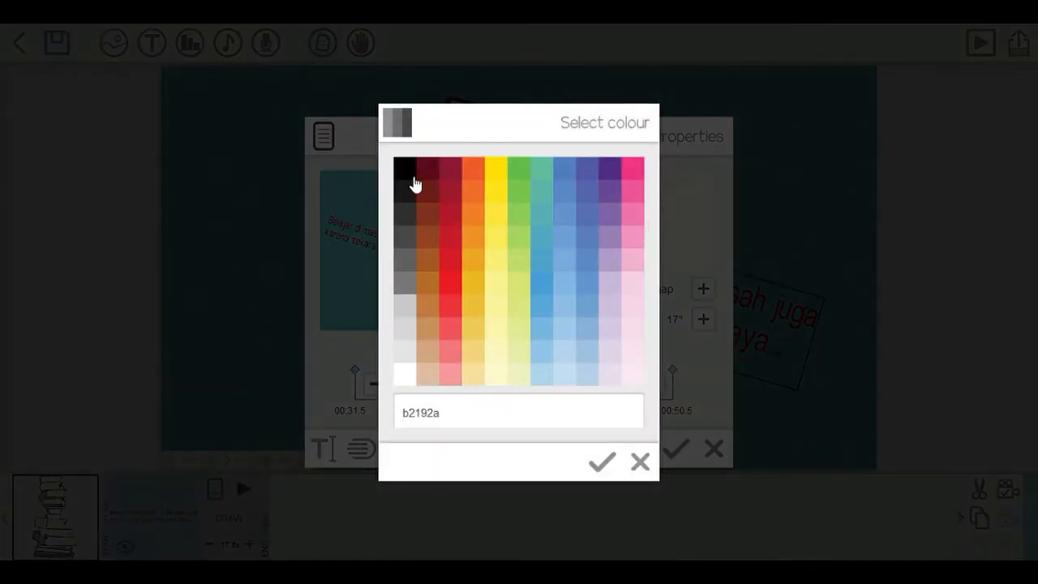
{"action": "left_click", "coordinate": [413, 183]}
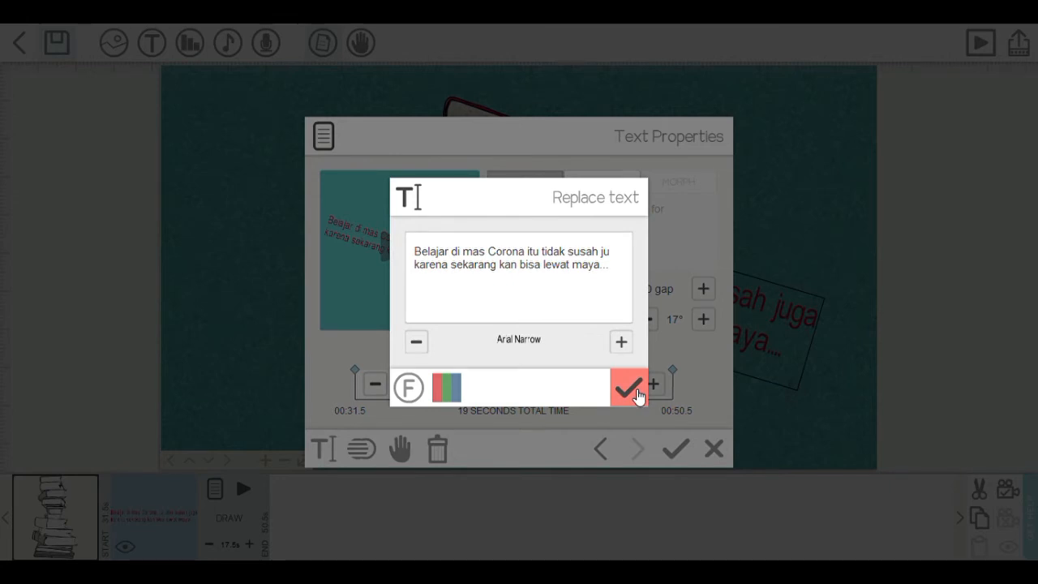
{"action": "left_click", "coordinate": [629, 387]}
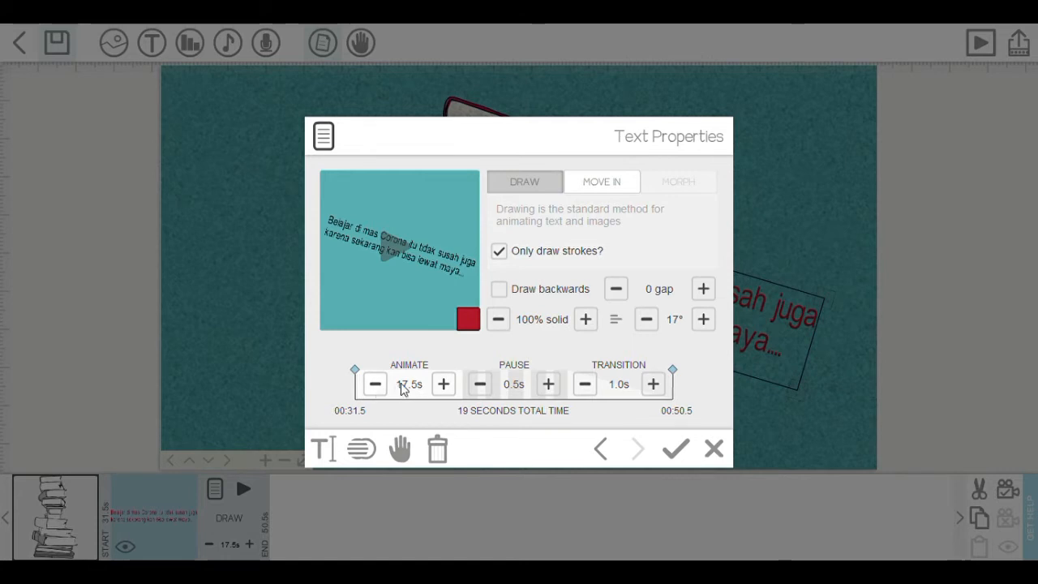
Set the message's animate time to 3.0 s
{"action": "left_click", "coordinate": [377, 386]}
{"action": "left_click", "coordinate": [377, 386]}
{"action": "left_click", "coordinate": [377, 386]}
{"action": "left_click", "coordinate": [377, 386]}
{"action": "left_click", "coordinate": [378, 386]}
{"action": "left_click", "coordinate": [377, 386]}
{"action": "left_click", "coordinate": [377, 386]}
{"action": "left_click", "coordinate": [377, 386]}
{"action": "left_click", "coordinate": [377, 386]}
{"action": "left_click", "coordinate": [377, 386]}
{"action": "left_click", "coordinate": [377, 386]}
{"action": "left_click", "coordinate": [378, 386]}
{"action": "left_click", "coordinate": [377, 386]}
{"action": "left_click", "coordinate": [377, 386]}
{"action": "left_click", "coordinate": [378, 387]}
{"action": "left_click", "coordinate": [377, 386]}
{"action": "left_click", "coordinate": [377, 386]}
{"action": "left_click", "coordinate": [378, 386]}
{"action": "left_click", "coordinate": [378, 386]}
{"action": "left_click", "coordinate": [377, 386]}
{"action": "left_click", "coordinate": [377, 386]}
{"action": "left_click", "coordinate": [377, 386]}
{"action": "left_click", "coordinate": [375, 385]}
{"action": "left_click", "coordinate": [376, 385]}
{"action": "left_click", "coordinate": [375, 386]}
{"action": "left_click", "coordinate": [376, 385]}
{"action": "left_click", "coordinate": [376, 386]}
{"action": "left_click", "coordinate": [376, 385]}
{"action": "left_click", "coordinate": [377, 386]}
{"action": "left_click", "coordinate": [445, 385]}
{"action": "left_click", "coordinate": [445, 385]}
{"action": "left_click", "coordinate": [445, 385]}
{"action": "left_click", "coordinate": [376, 385]}
{"action": "left_click", "coordinate": [375, 385]}
{"action": "left_click", "coordinate": [375, 386]}
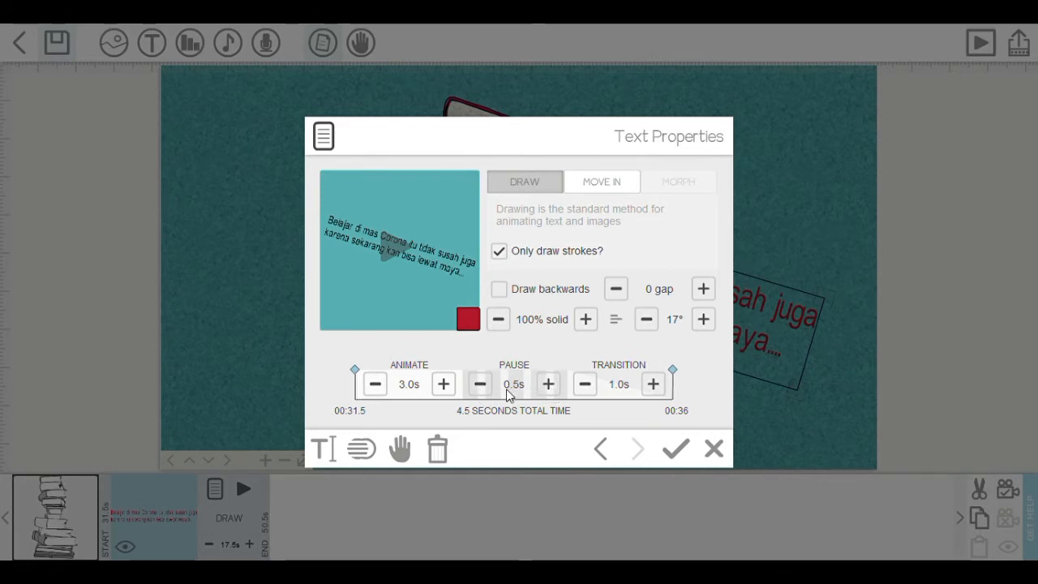
Set the message's pause to 3.0 s and its transition to 0.0 s
{"action": "left_click", "coordinate": [555, 394]}
{"action": "left_click", "coordinate": [556, 394]}
{"action": "left_click", "coordinate": [555, 394]}
{"action": "left_click", "coordinate": [555, 394]}
{"action": "left_click", "coordinate": [555, 394]}
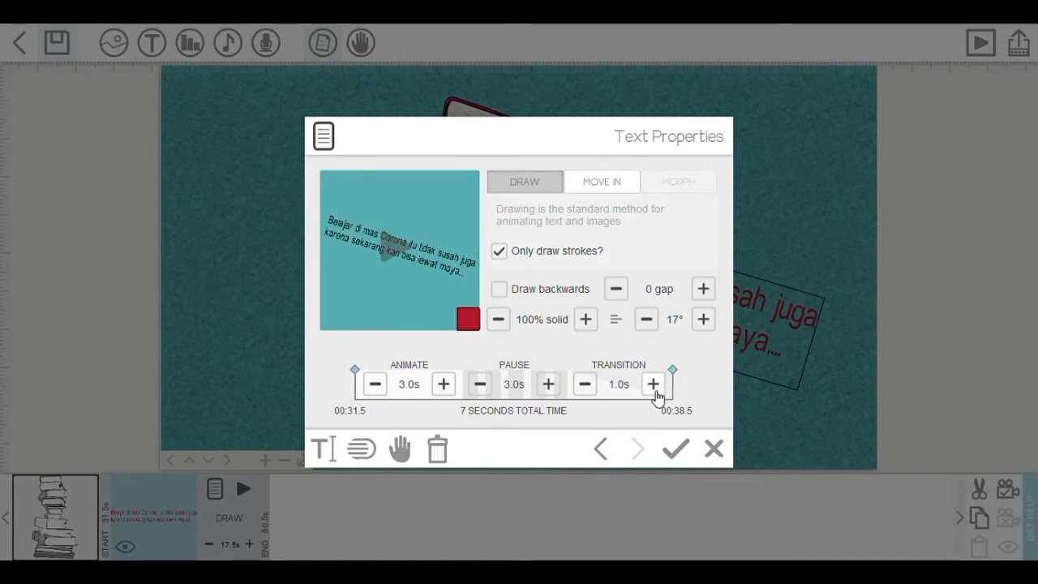
{"action": "left_click", "coordinate": [584, 385]}
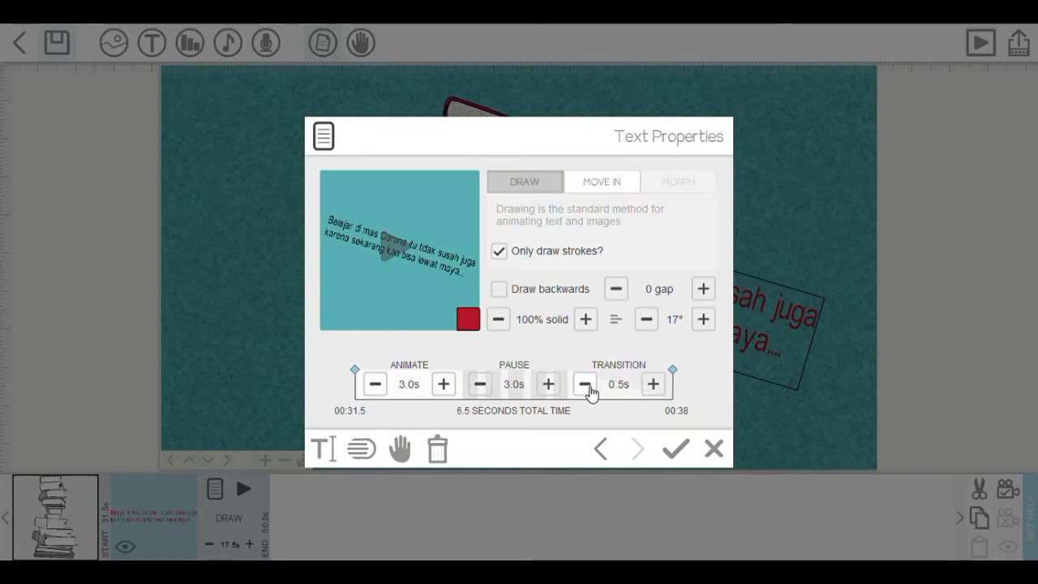
{"action": "left_click", "coordinate": [587, 387]}
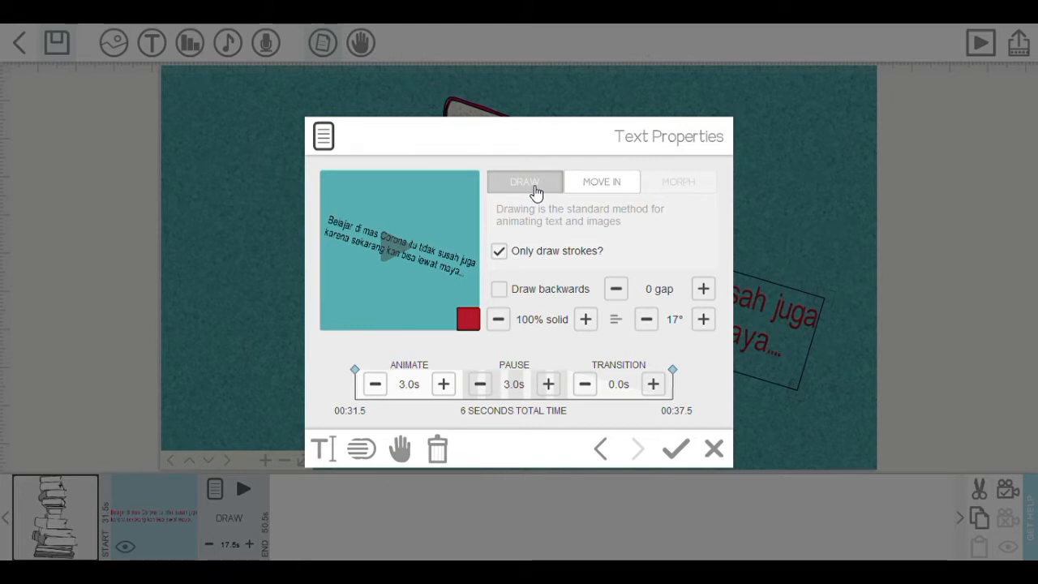
Assign the first dark-sleeved hand holding a pen as the message's drawing hand and check the current hand
{"action": "left_click", "coordinate": [400, 449]}
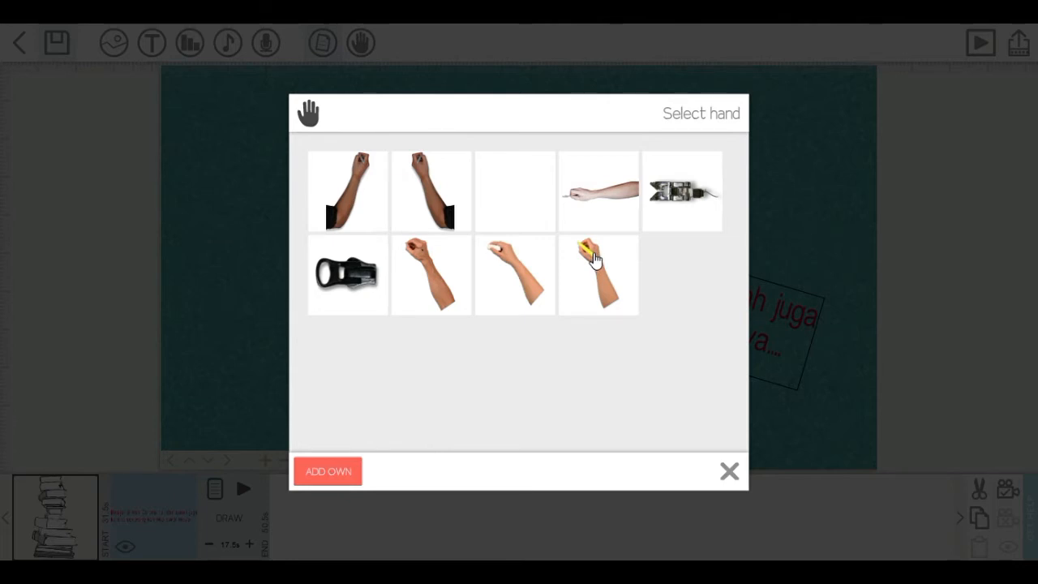
{"action": "left_click", "coordinate": [360, 190]}
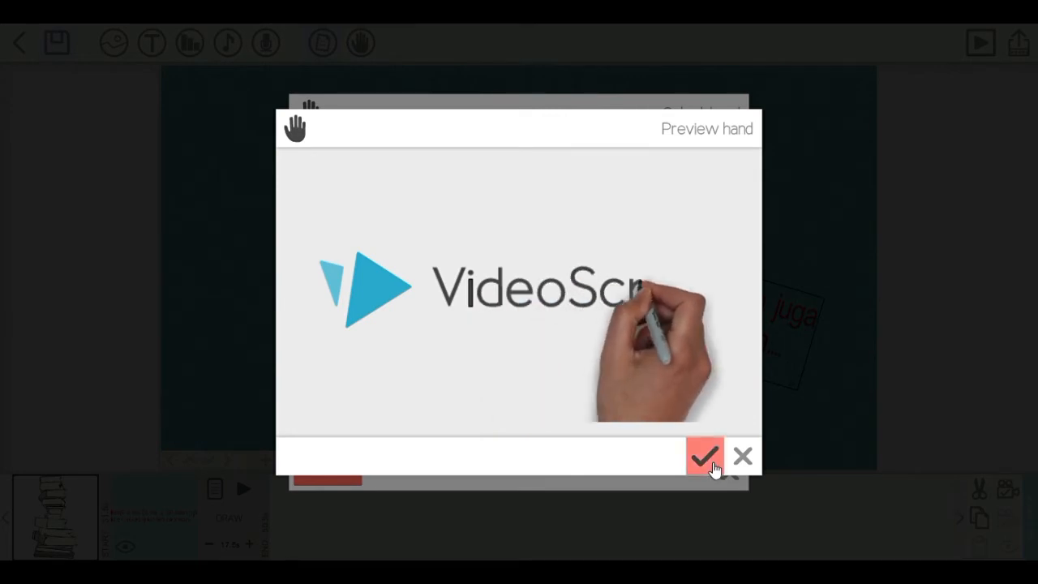
{"action": "left_click", "coordinate": [706, 459]}
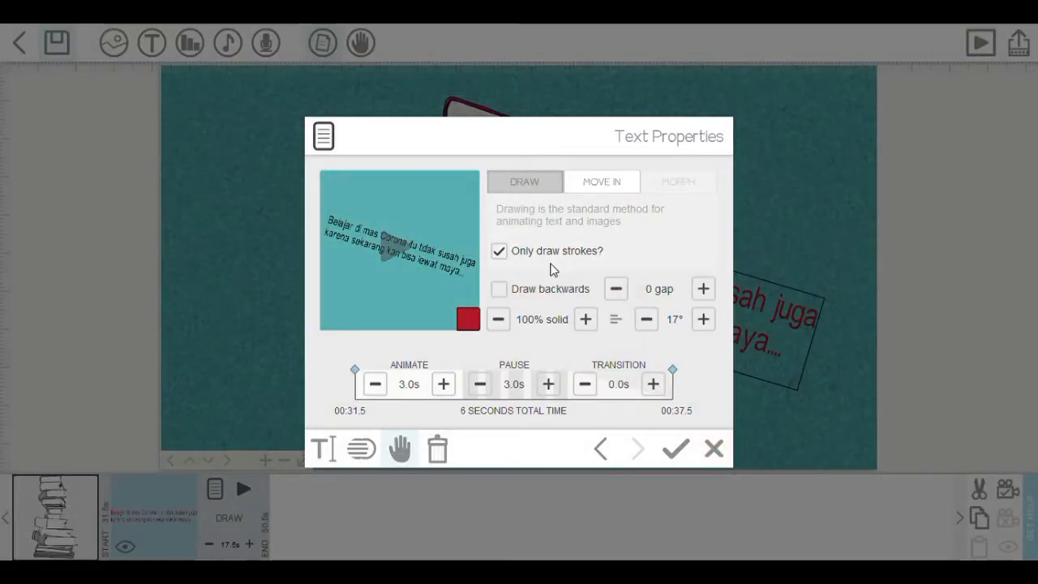
{"action": "left_click", "coordinate": [401, 451]}
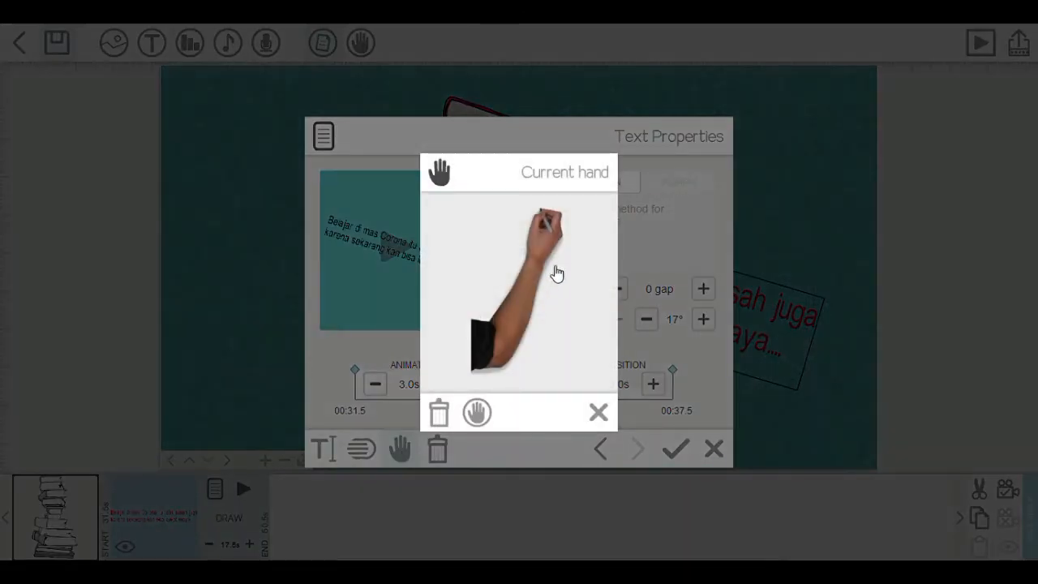
{"action": "left_click", "coordinate": [601, 415]}
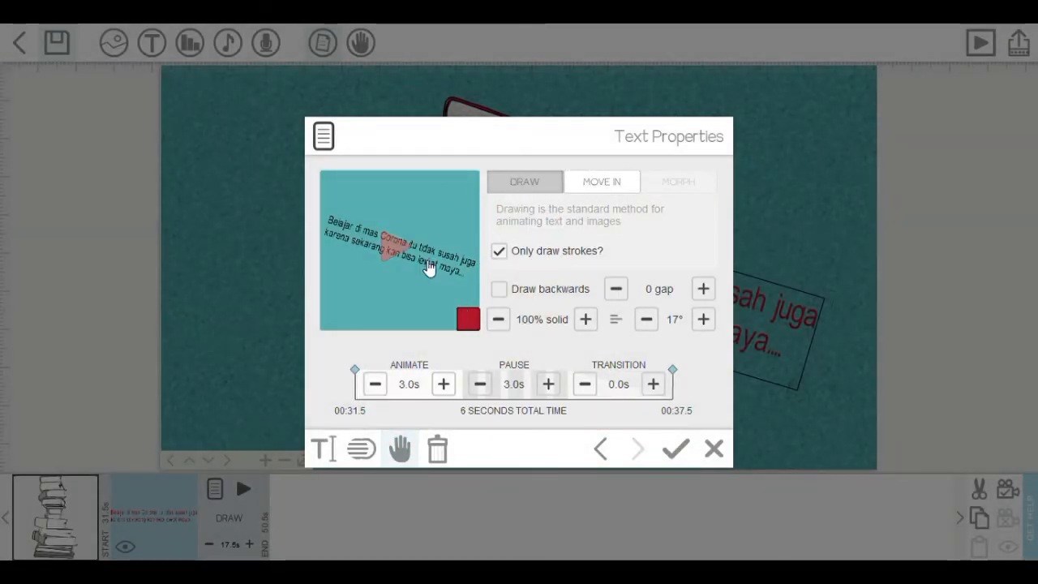
Switch the message's animation type to Move In and try adjusting its entry direction
{"action": "left_click", "coordinate": [620, 190]}
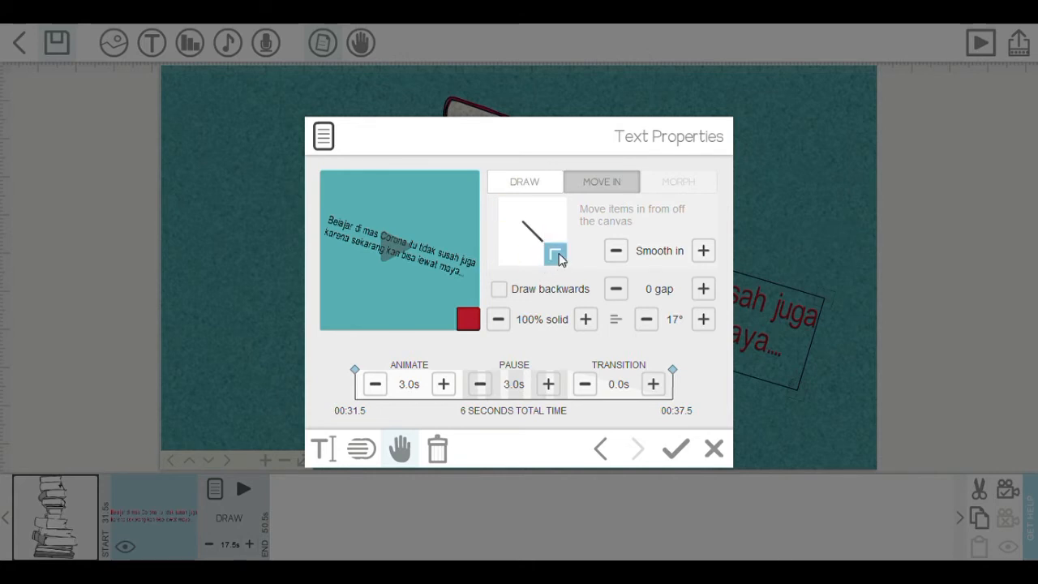
{"action": "left_click_drag", "start_coordinate": [523, 219], "coordinate": [538, 268]}
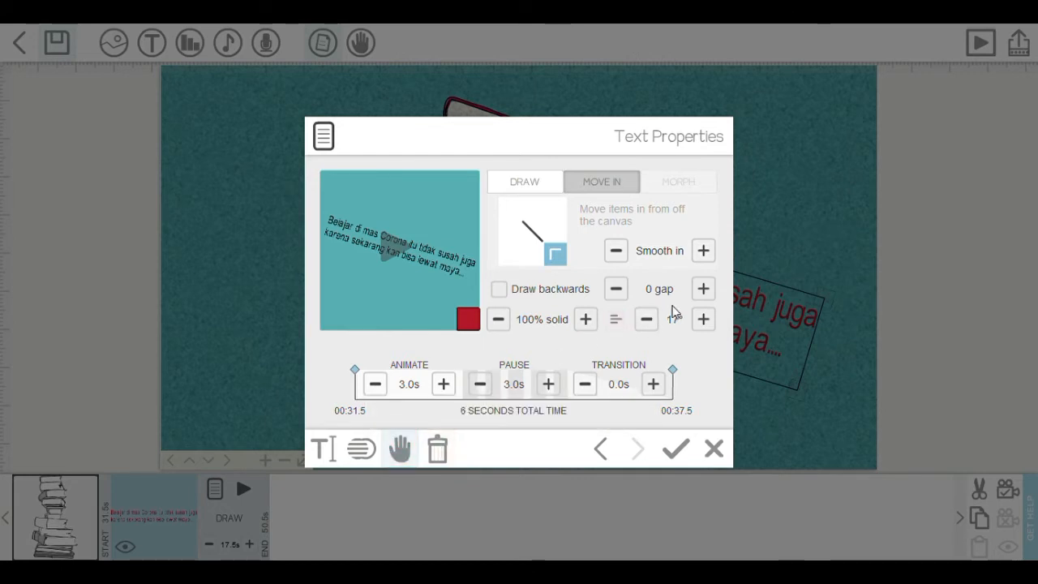
Right-align the message text and apply the text properties
{"action": "left_click", "coordinate": [616, 320]}
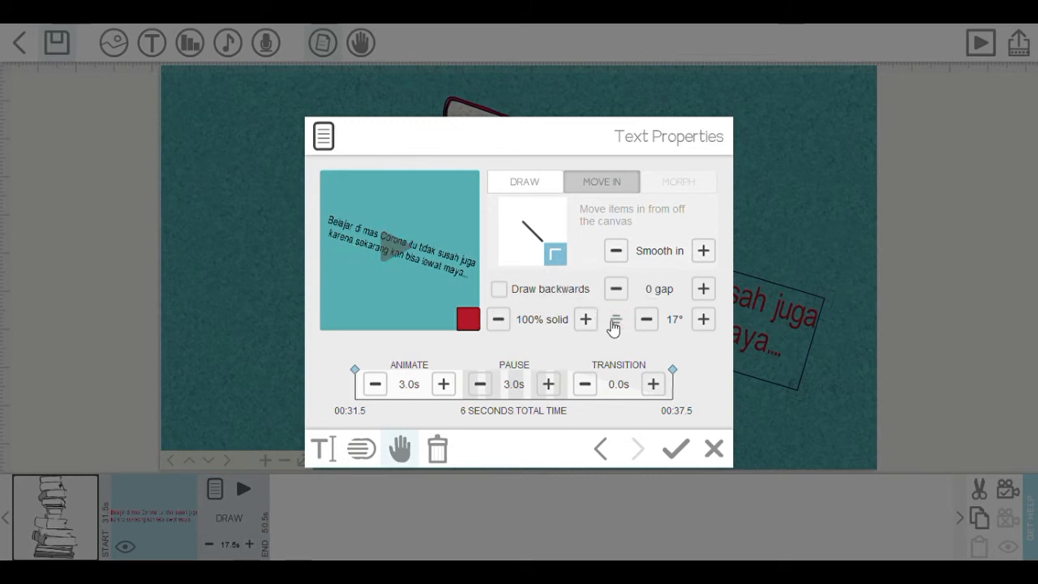
{"action": "left_click", "coordinate": [618, 327]}
{"action": "left_click", "coordinate": [618, 325]}
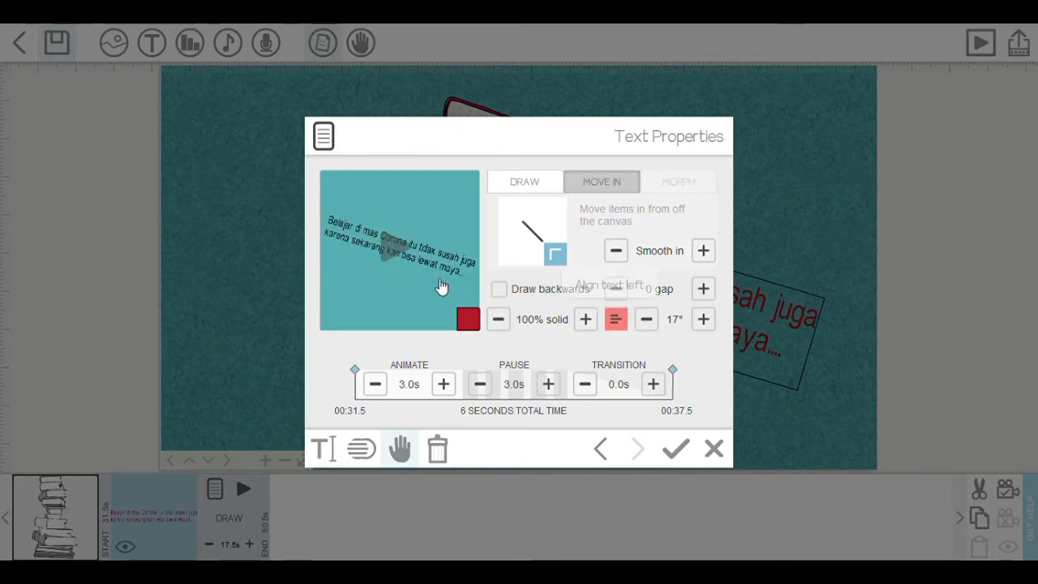
{"action": "left_click", "coordinate": [621, 326]}
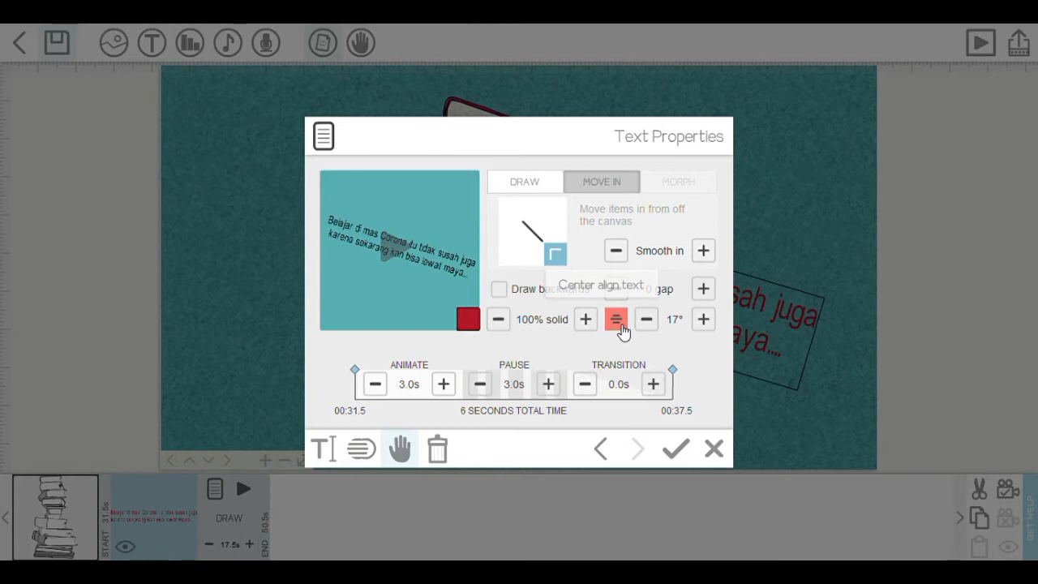
{"action": "left_click", "coordinate": [624, 329]}
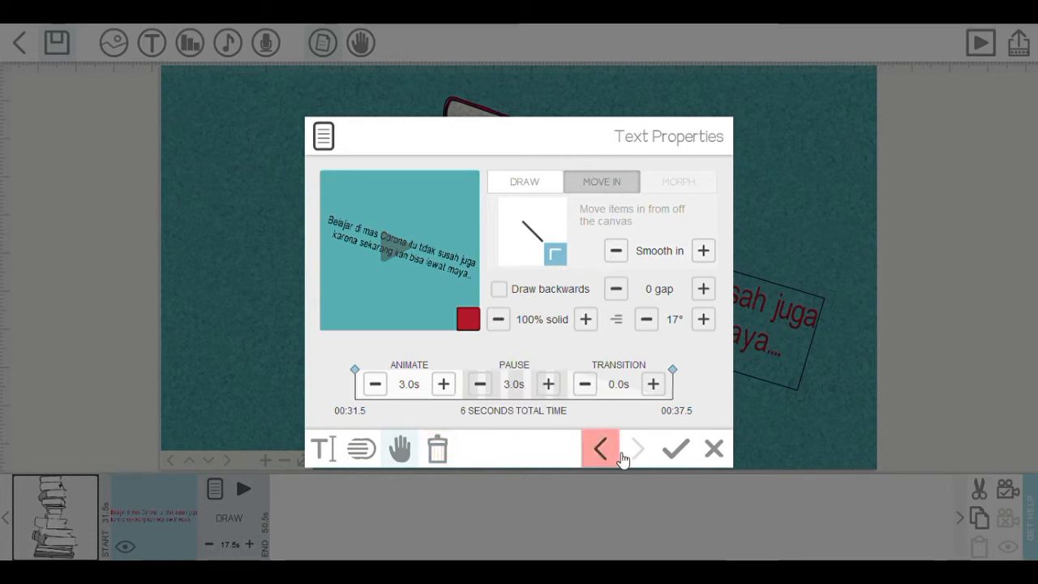
{"action": "left_click", "coordinate": [685, 454]}
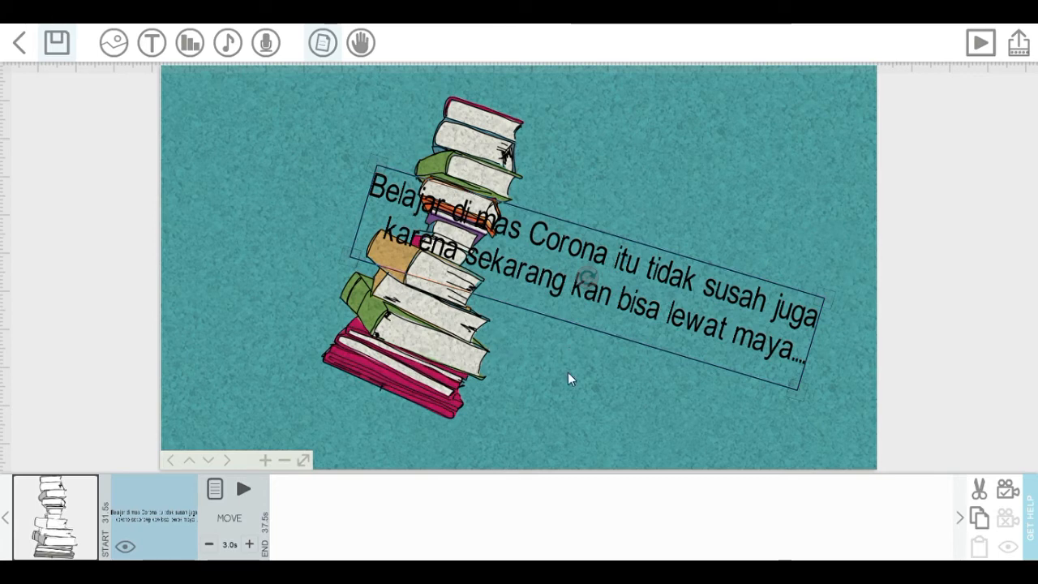
Set the stack of books' animate time to 2.0 s in its image properties
{"action": "left_click", "coordinate": [432, 335]}
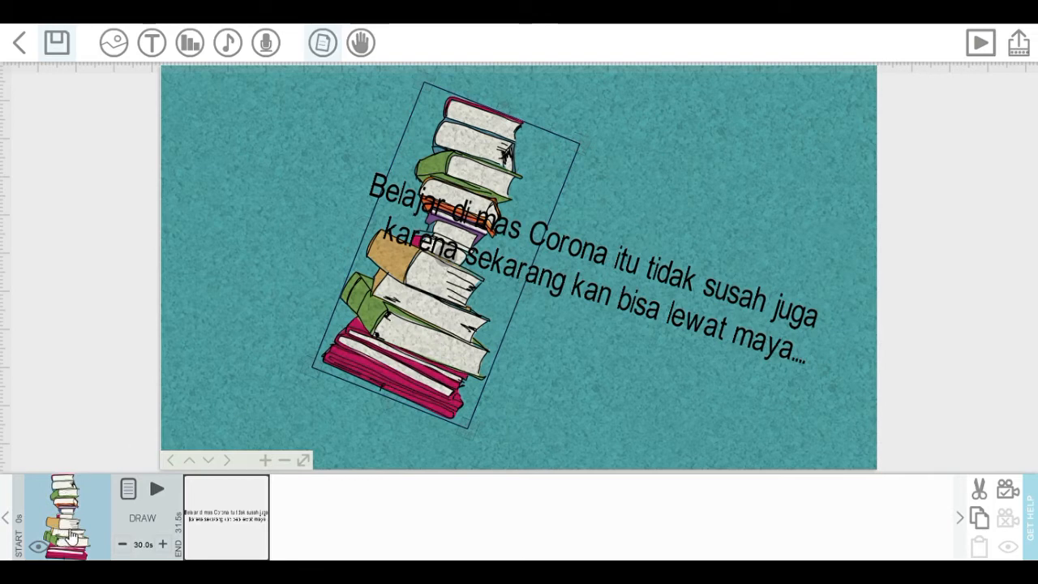
{"action": "left_click", "coordinate": [591, 370]}
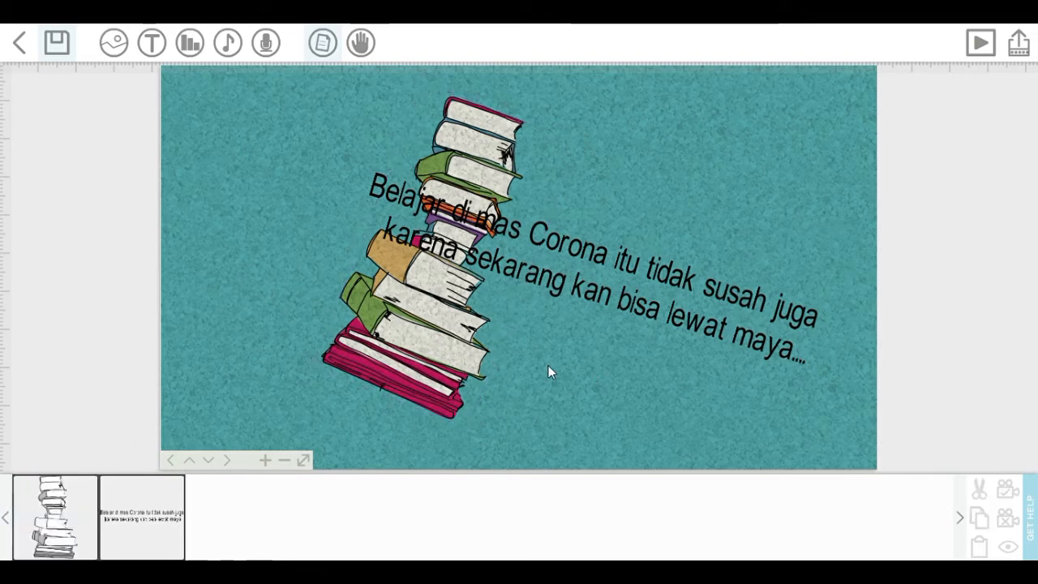
{"action": "left_click", "coordinate": [68, 516]}
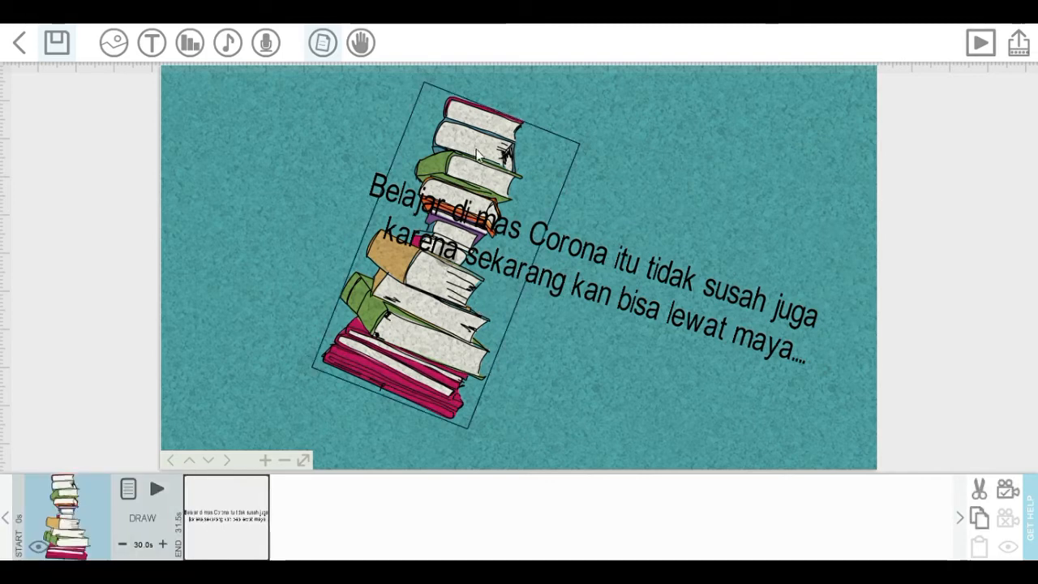
{"action": "mouse_move", "coordinate": [430, 97]}
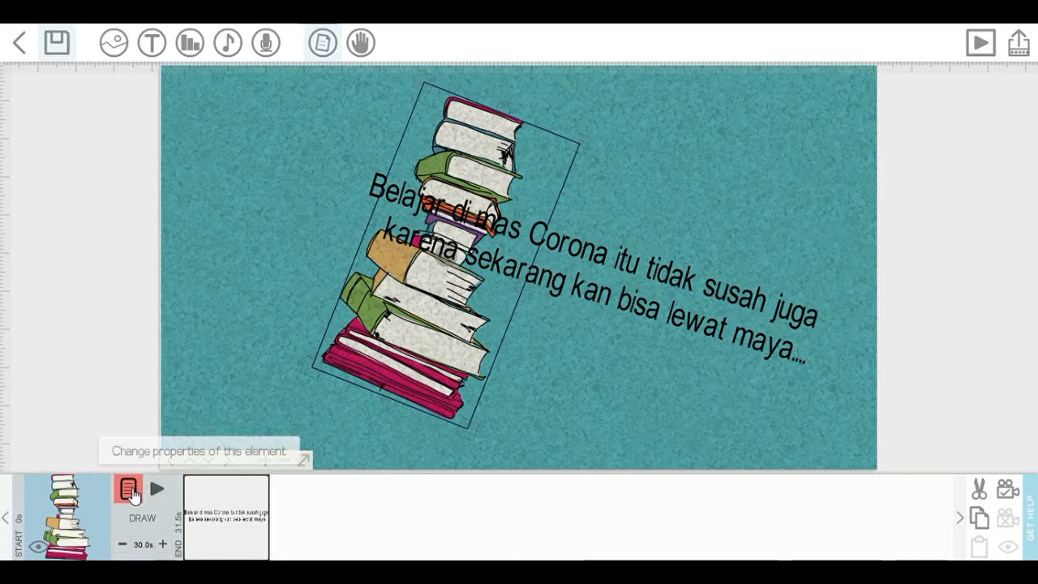
{"action": "left_click", "coordinate": [128, 489]}
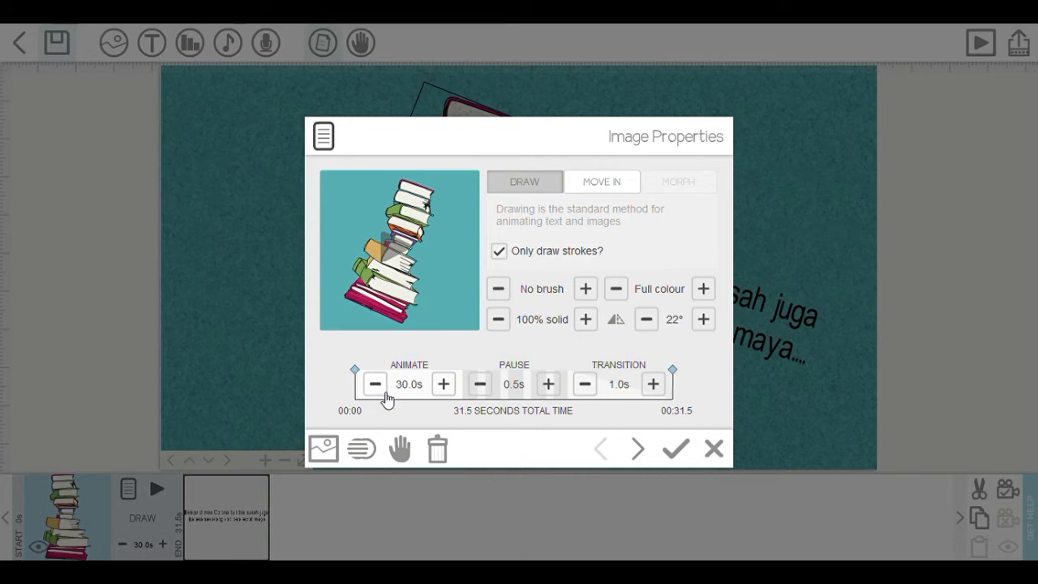
{"action": "left_click", "coordinate": [376, 385]}
{"action": "left_click", "coordinate": [376, 385]}
{"action": "left_click", "coordinate": [376, 386]}
{"action": "left_click", "coordinate": [376, 385]}
{"action": "left_click", "coordinate": [376, 385]}
{"action": "left_click", "coordinate": [377, 385]}
{"action": "left_click", "coordinate": [377, 385]}
{"action": "left_click", "coordinate": [376, 385]}
{"action": "left_click", "coordinate": [376, 385]}
{"action": "left_click", "coordinate": [377, 385]}
{"action": "left_click", "coordinate": [377, 385]}
{"action": "left_click", "coordinate": [376, 385]}
{"action": "left_click", "coordinate": [376, 385]}
{"action": "left_click", "coordinate": [376, 386]}
{"action": "left_click", "coordinate": [376, 385]}
{"action": "left_click", "coordinate": [376, 385]}
{"action": "left_click", "coordinate": [376, 385]}
{"action": "left_click", "coordinate": [376, 385]}
{"action": "left_click", "coordinate": [376, 385]}
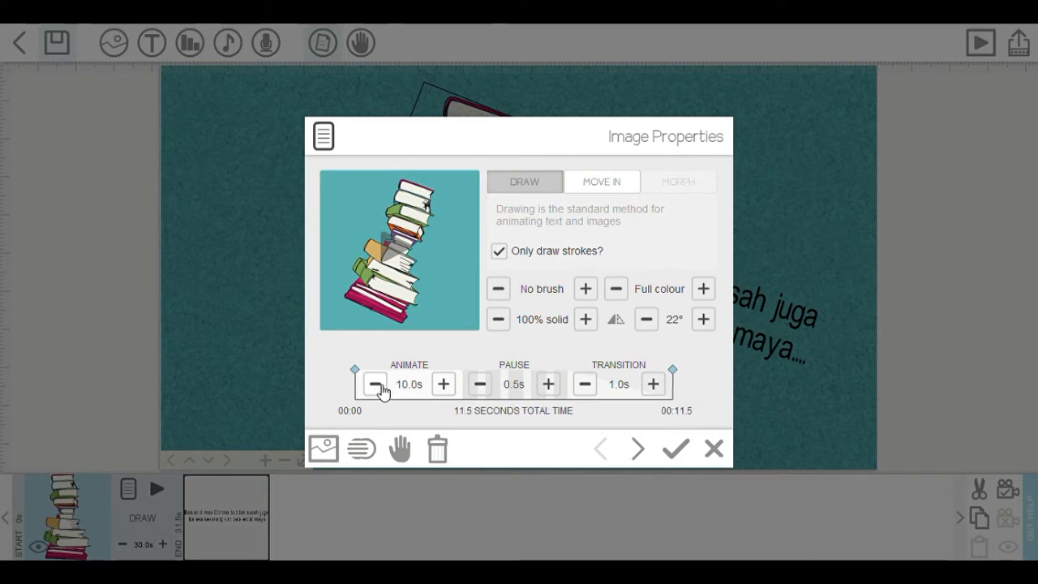
{"action": "left_click", "coordinate": [377, 385]}
{"action": "left_click", "coordinate": [376, 385]}
{"action": "left_click", "coordinate": [377, 385]}
{"action": "left_click", "coordinate": [376, 386]}
{"action": "left_click", "coordinate": [376, 385]}
{"action": "left_click", "coordinate": [376, 386]}
{"action": "left_click", "coordinate": [377, 385]}
{"action": "left_click", "coordinate": [376, 386]}
{"action": "left_click", "coordinate": [376, 385]}
{"action": "left_click", "coordinate": [376, 385]}
{"action": "left_click", "coordinate": [376, 386]}
{"action": "left_click", "coordinate": [376, 385]}
{"action": "left_click", "coordinate": [377, 385]}
{"action": "left_click", "coordinate": [376, 386]}
{"action": "left_click", "coordinate": [376, 385]}
{"action": "left_click", "coordinate": [377, 385]}
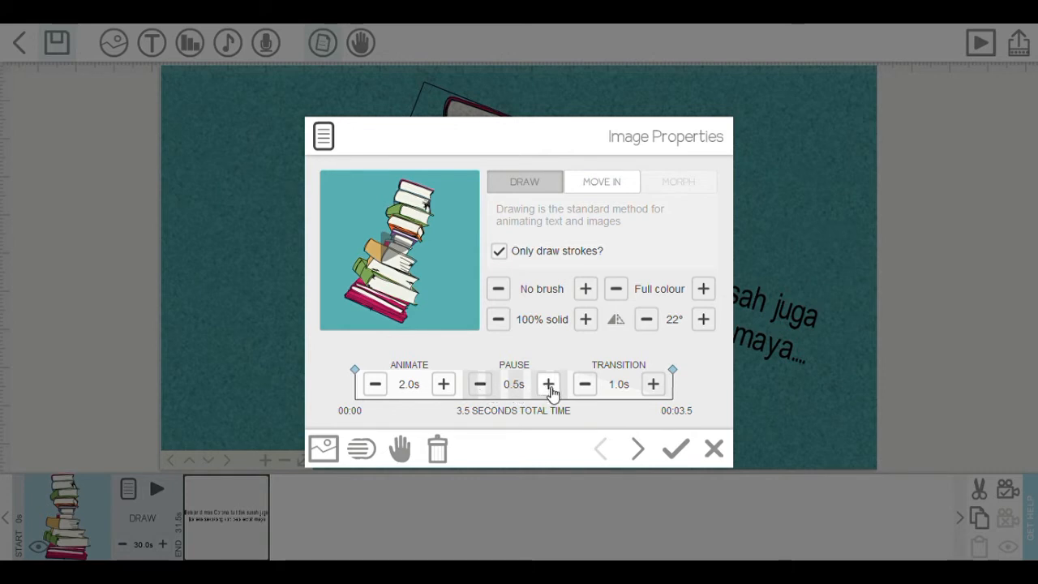
Set the stack of books' pause to 0.0 s and its transition to 0.5 s, and preview the scribe from the books
{"action": "left_click", "coordinate": [549, 384]}
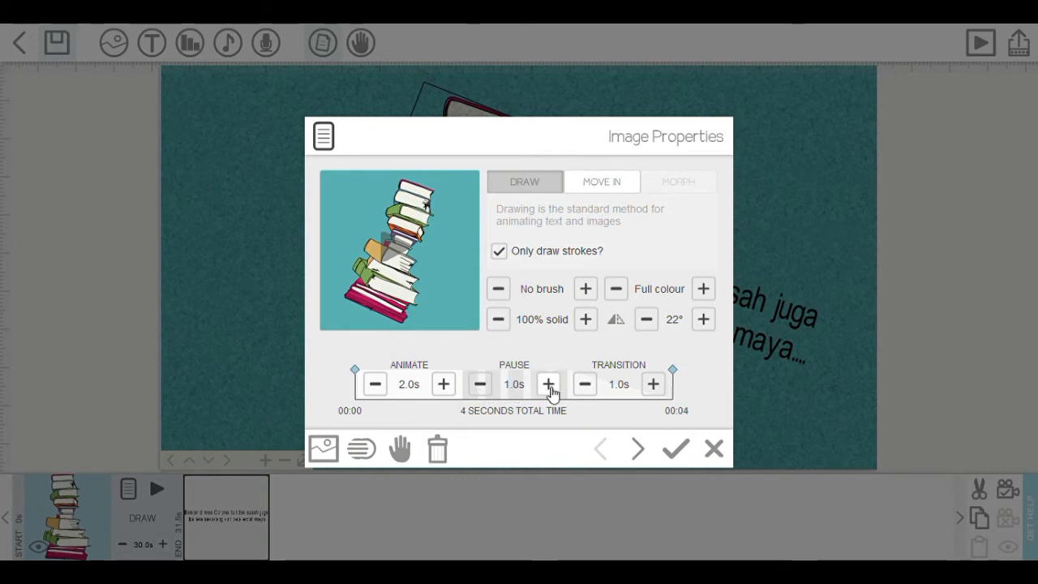
{"action": "left_click", "coordinate": [485, 392]}
{"action": "left_click", "coordinate": [485, 391]}
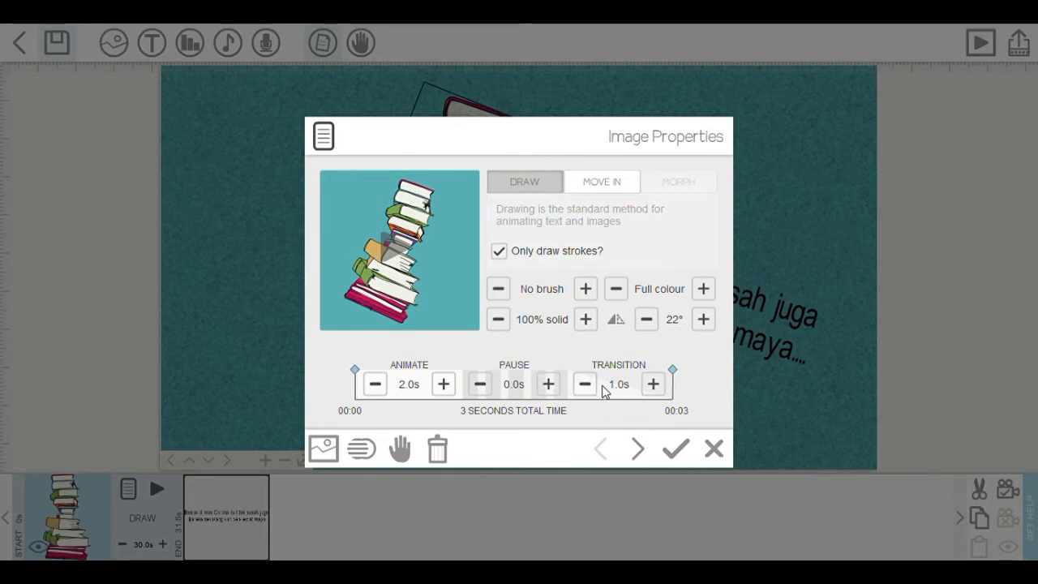
{"action": "left_click", "coordinate": [596, 395]}
{"action": "left_click", "coordinate": [595, 395]}
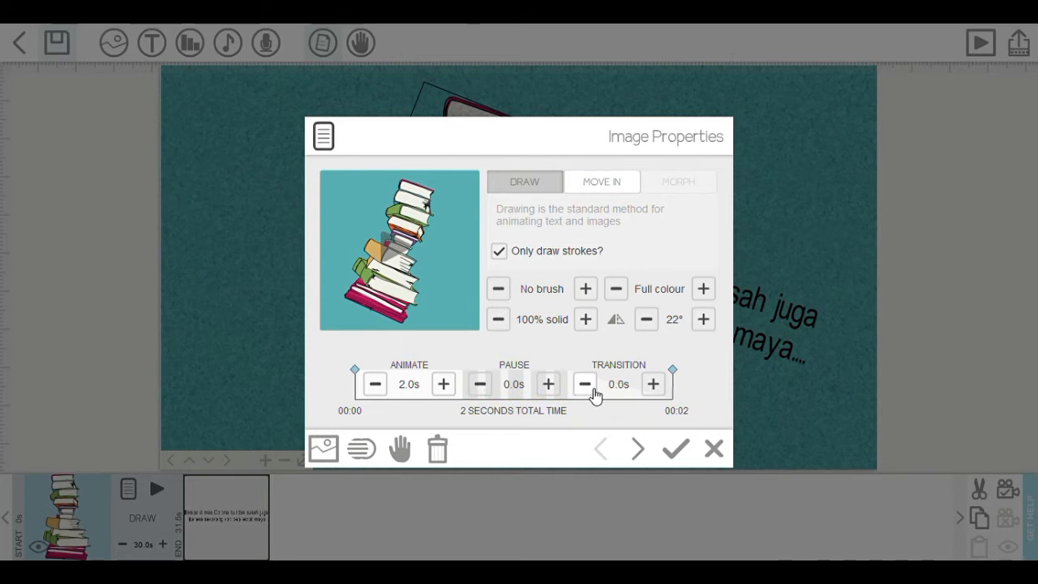
{"action": "left_click", "coordinate": [654, 385]}
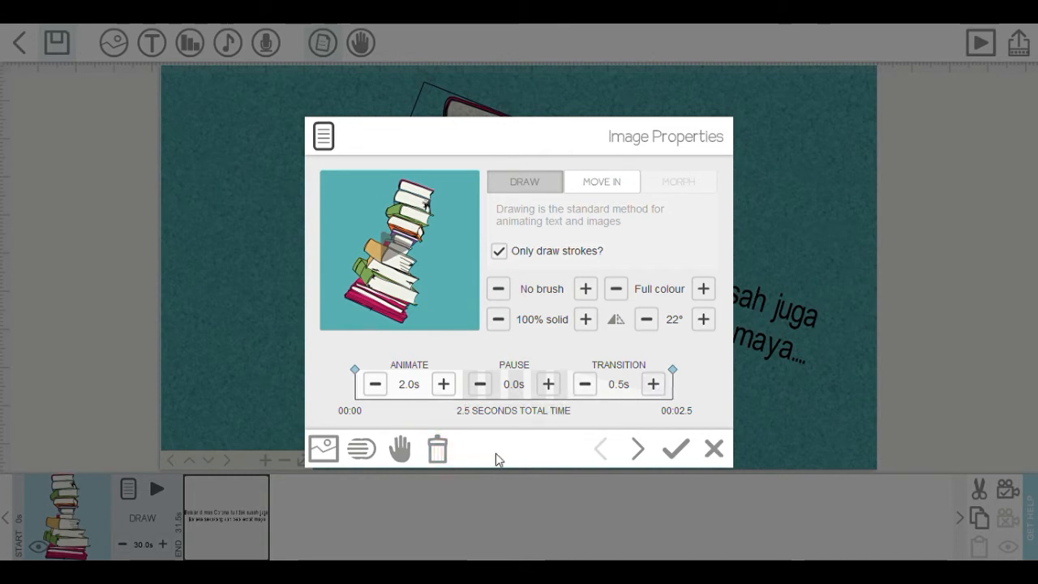
{"action": "left_click", "coordinate": [686, 459]}
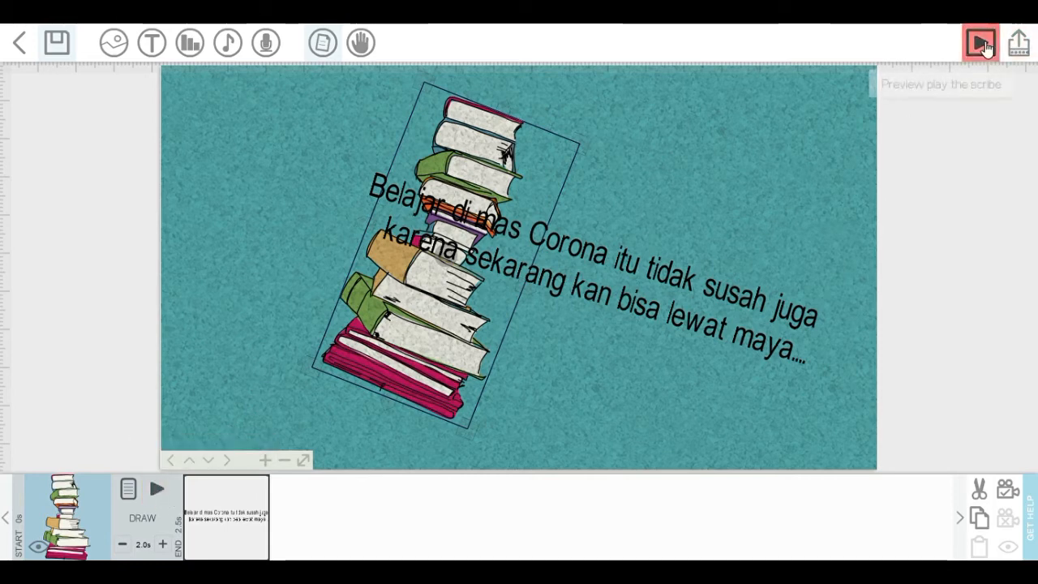
{"action": "left_click", "coordinate": [157, 491]}
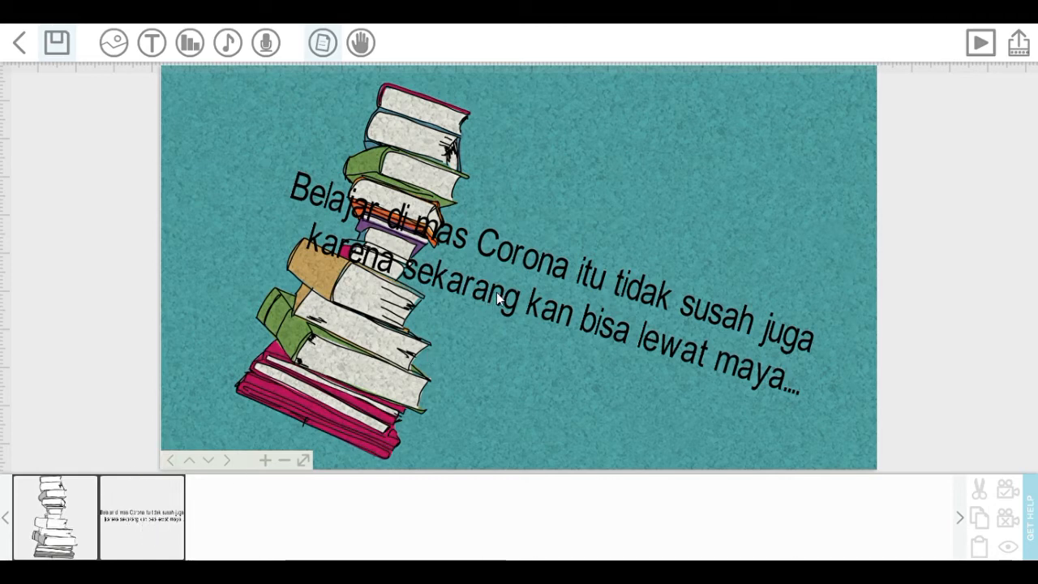
Switch the message's animation type to Draw, check its current hand and apply the text properties
{"action": "left_click", "coordinate": [167, 519]}
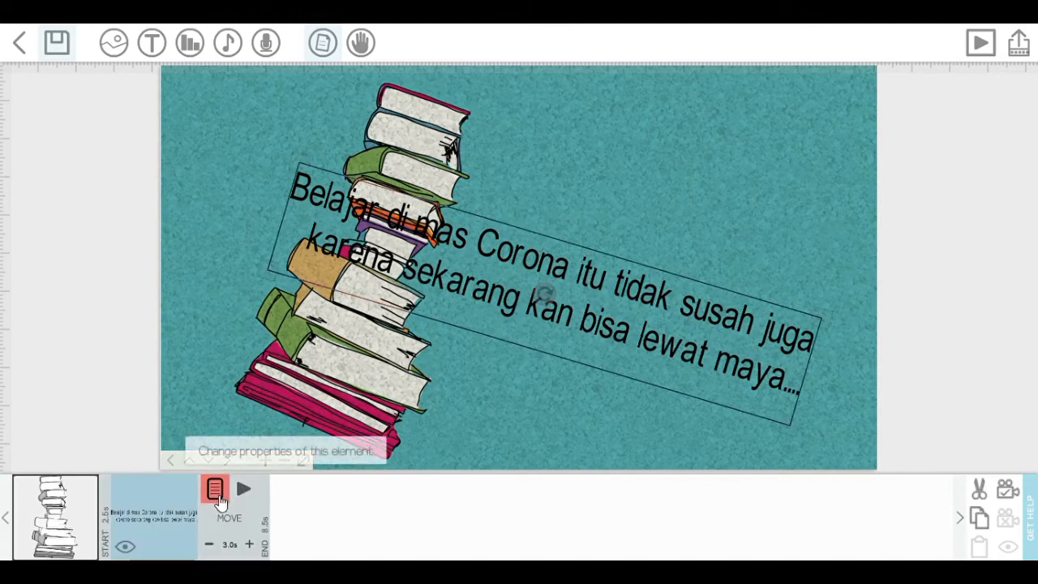
{"action": "left_click", "coordinate": [215, 491]}
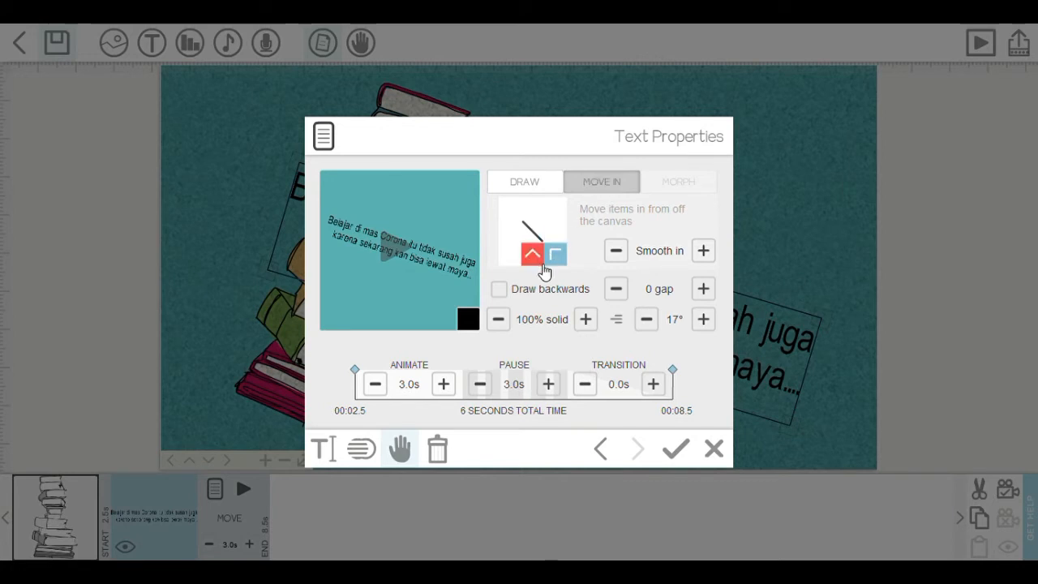
{"action": "left_click", "coordinate": [535, 191]}
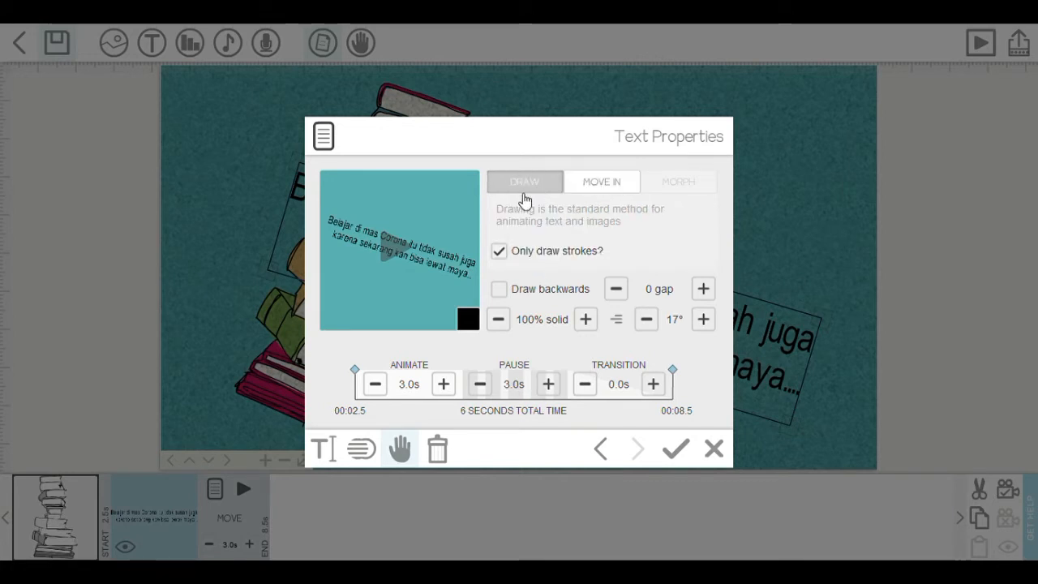
{"action": "left_click", "coordinate": [403, 452]}
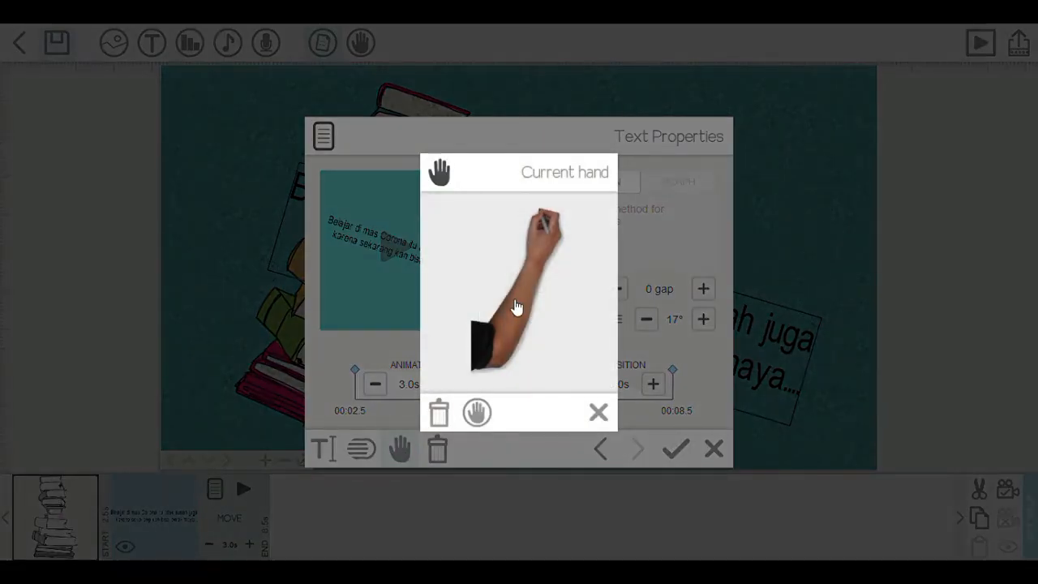
{"action": "left_click", "coordinate": [598, 415]}
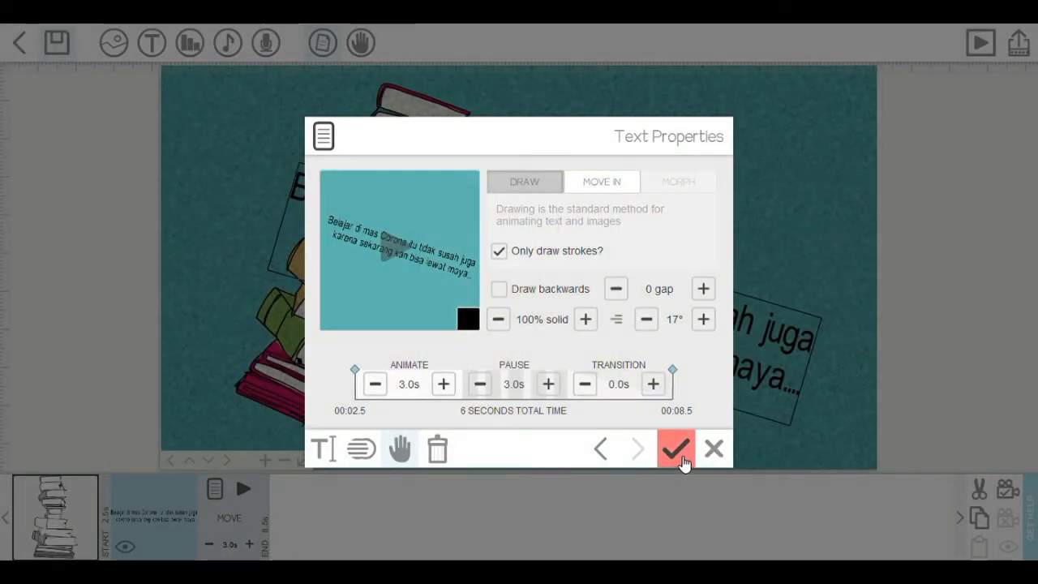
{"action": "left_click", "coordinate": [682, 459]}
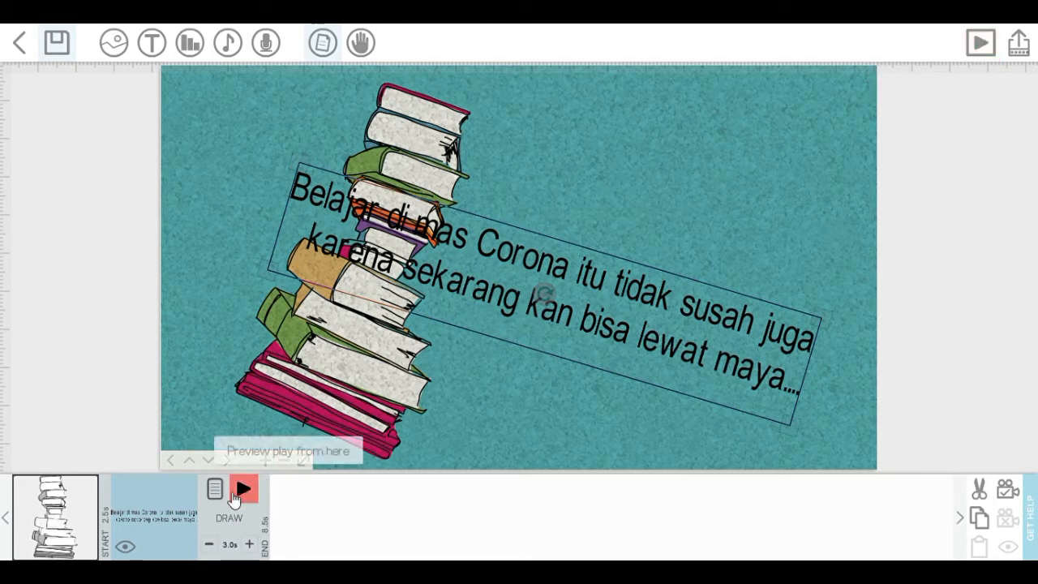
Preview the animation from the message element and play the whole scribe from the start
{"action": "left_click", "coordinate": [69, 512]}
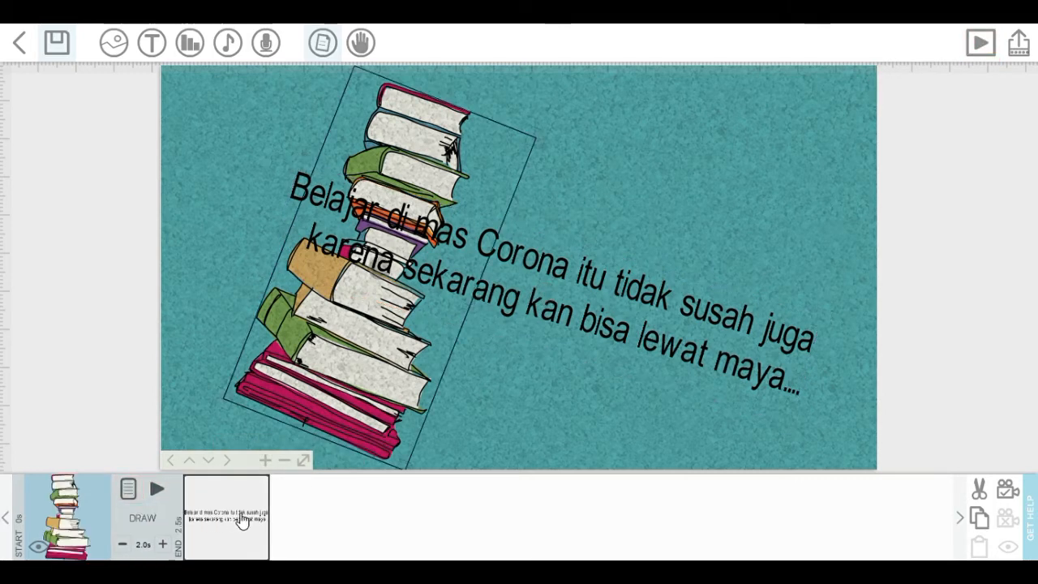
{"action": "left_click", "coordinate": [241, 521]}
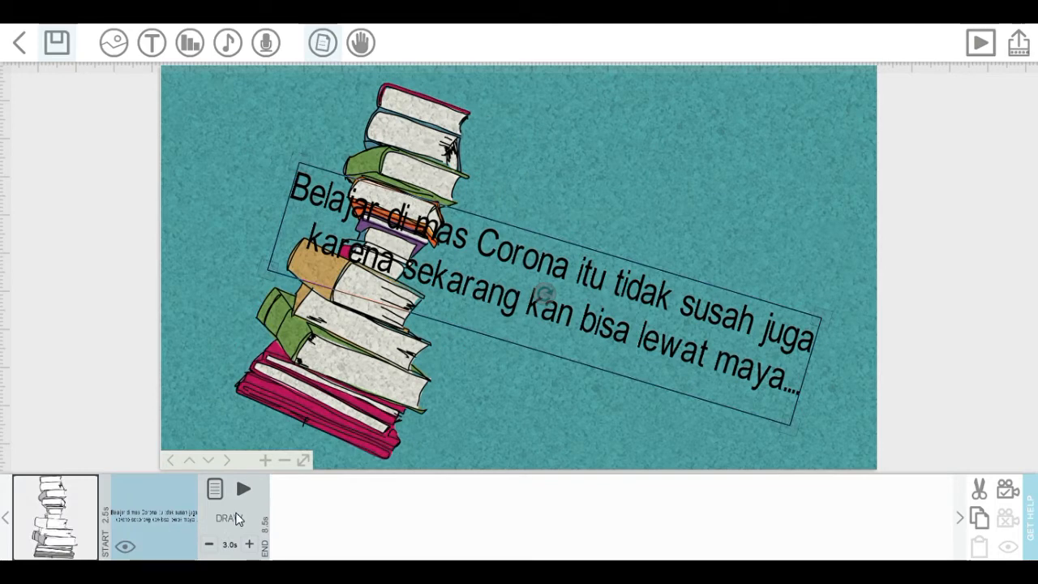
{"action": "left_click", "coordinate": [79, 511]}
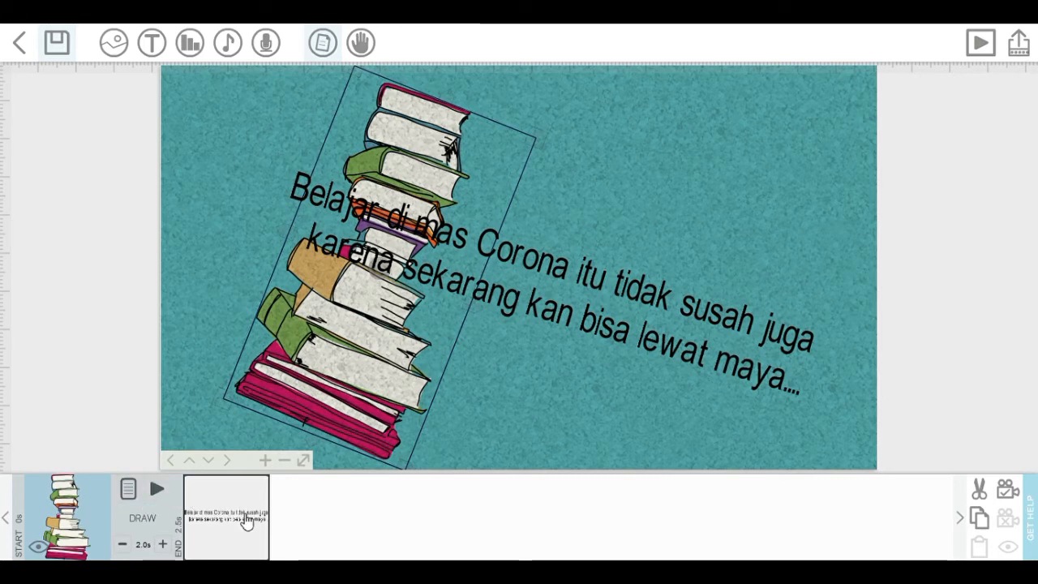
{"action": "left_click", "coordinate": [245, 519]}
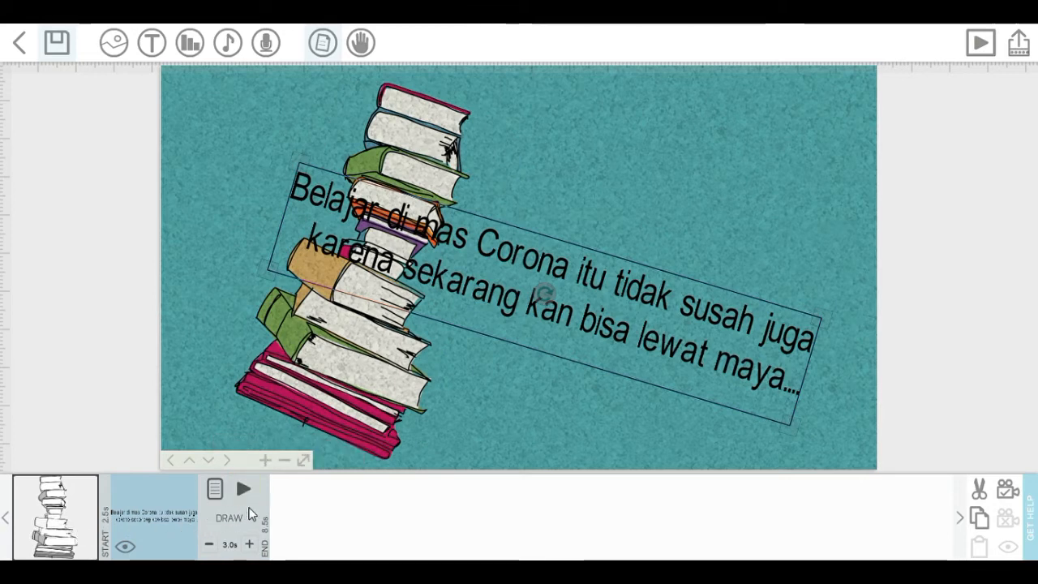
{"action": "left_click", "coordinate": [245, 490]}
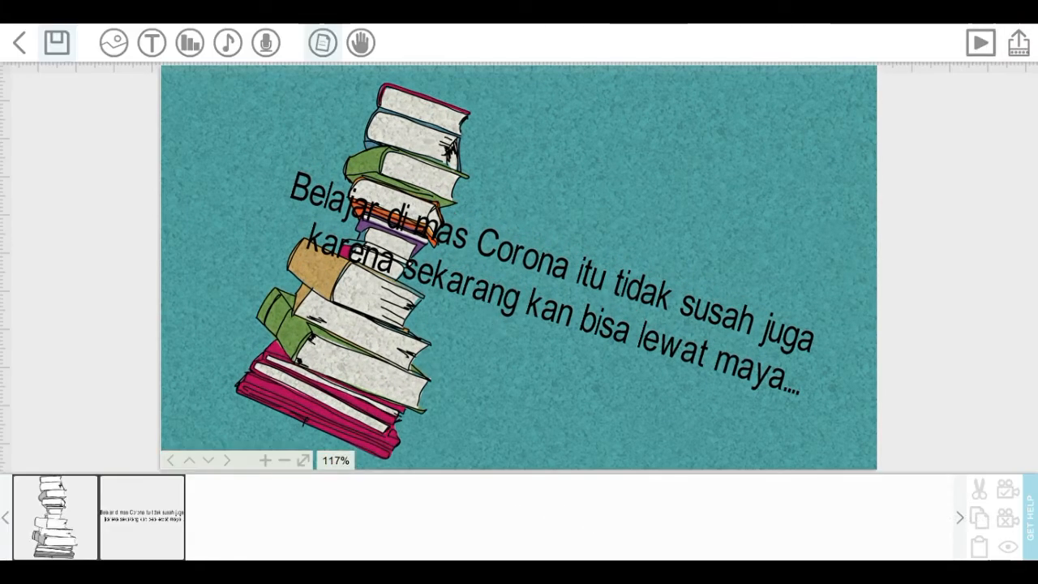
{"action": "left_click", "coordinate": [981, 43]}
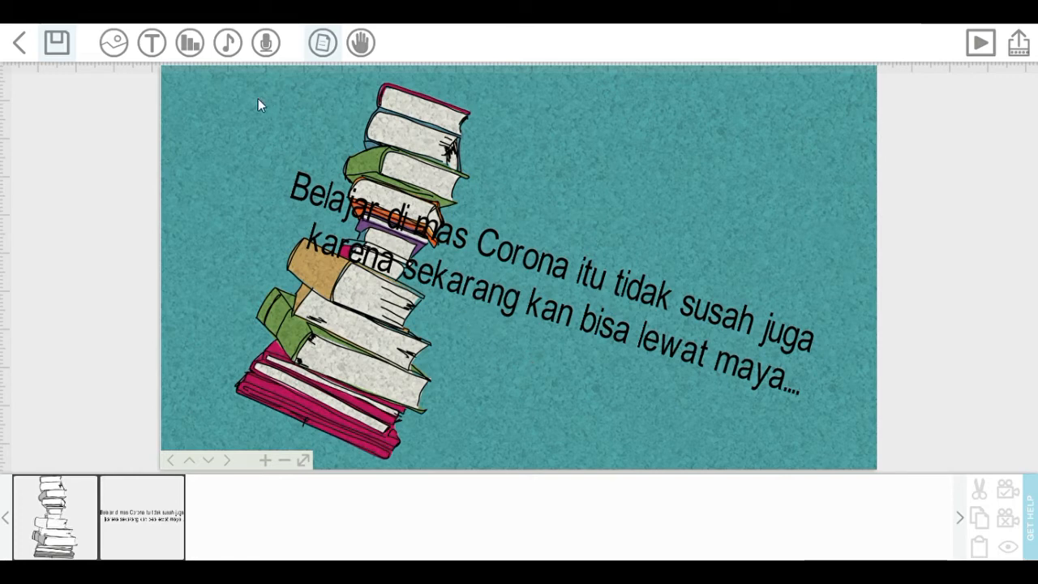
{"action": "left_click", "coordinate": [290, 466]}
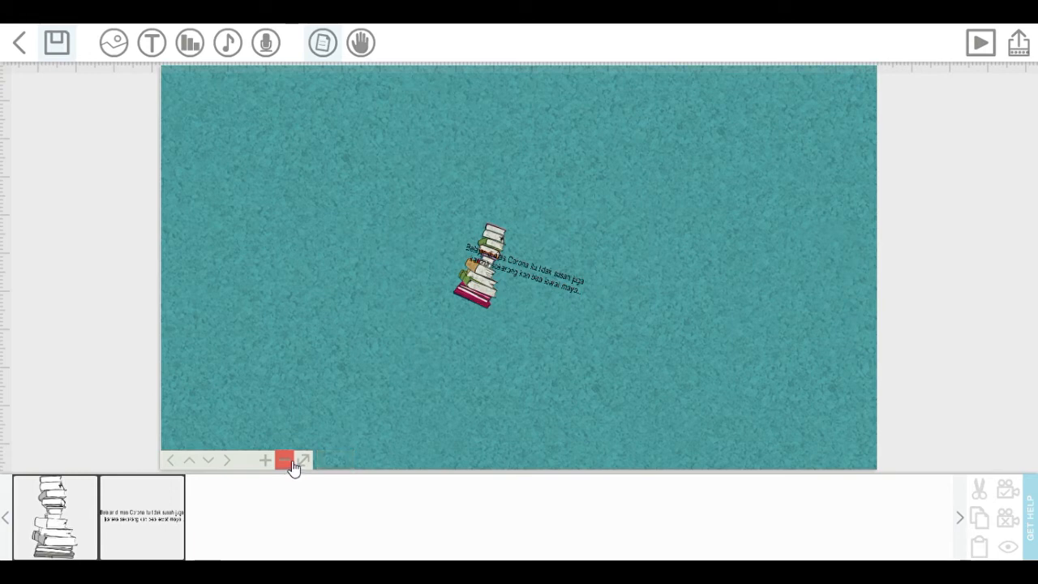
{"action": "left_click", "coordinate": [271, 464]}
{"action": "left_click", "coordinate": [267, 461]}
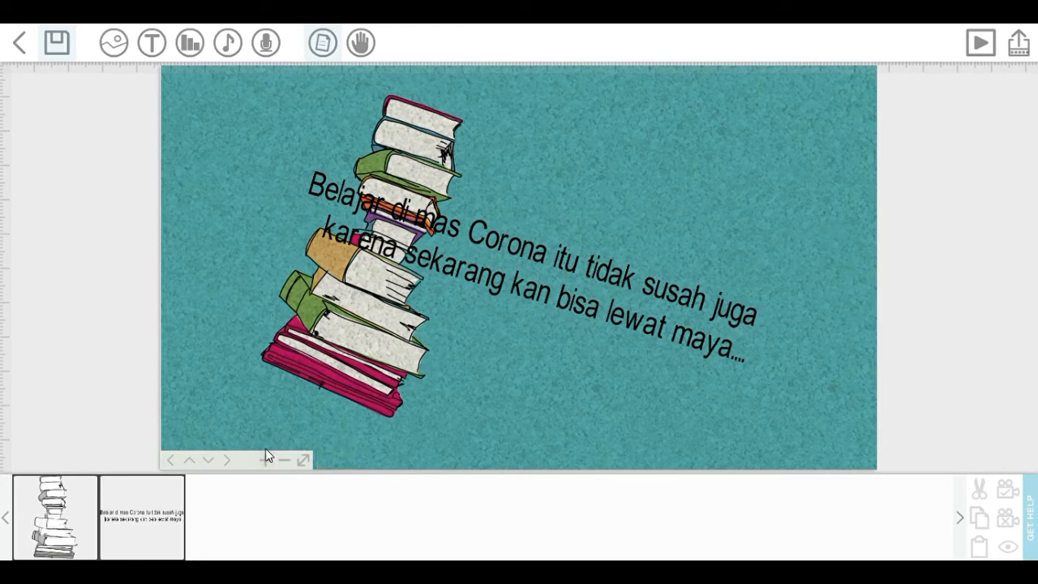
{"action": "left_click", "coordinate": [226, 466]}
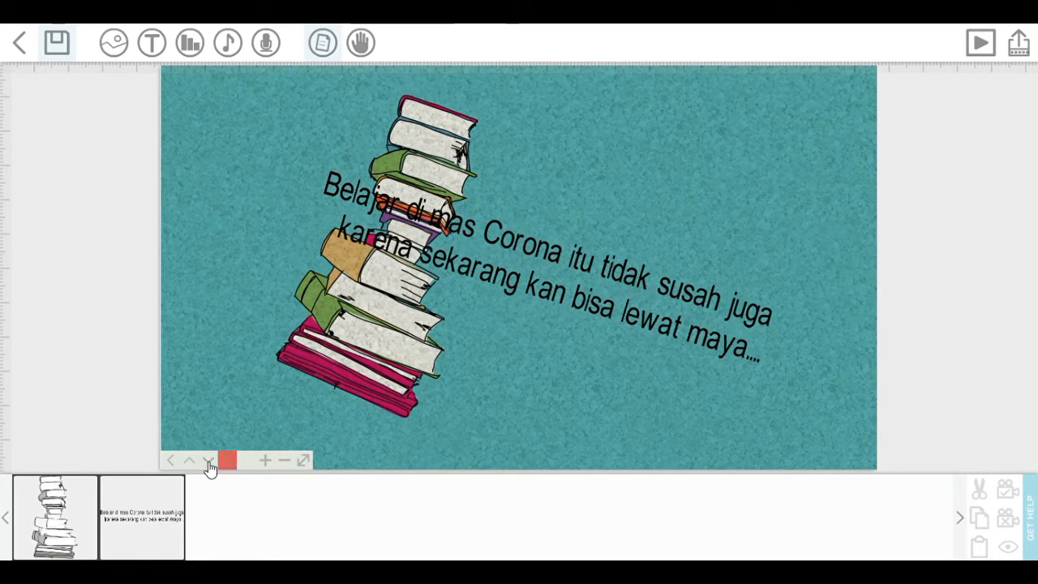
On an empty area of the canvas, import the shopping bags and cart image from the computer as a full-colour line drawing with outlines
{"action": "left_click", "coordinate": [173, 465]}
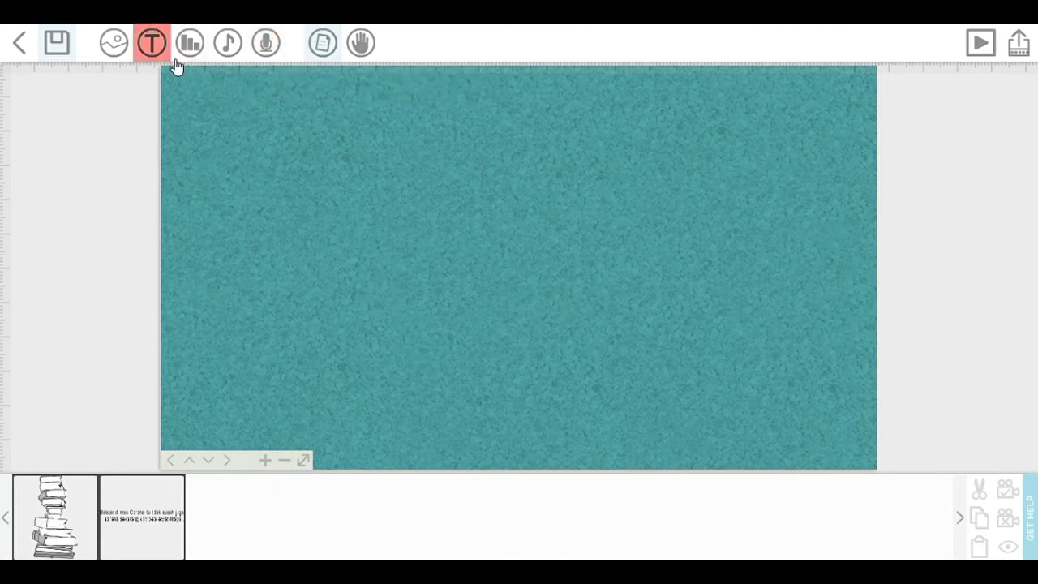
{"action": "left_click", "coordinate": [116, 46]}
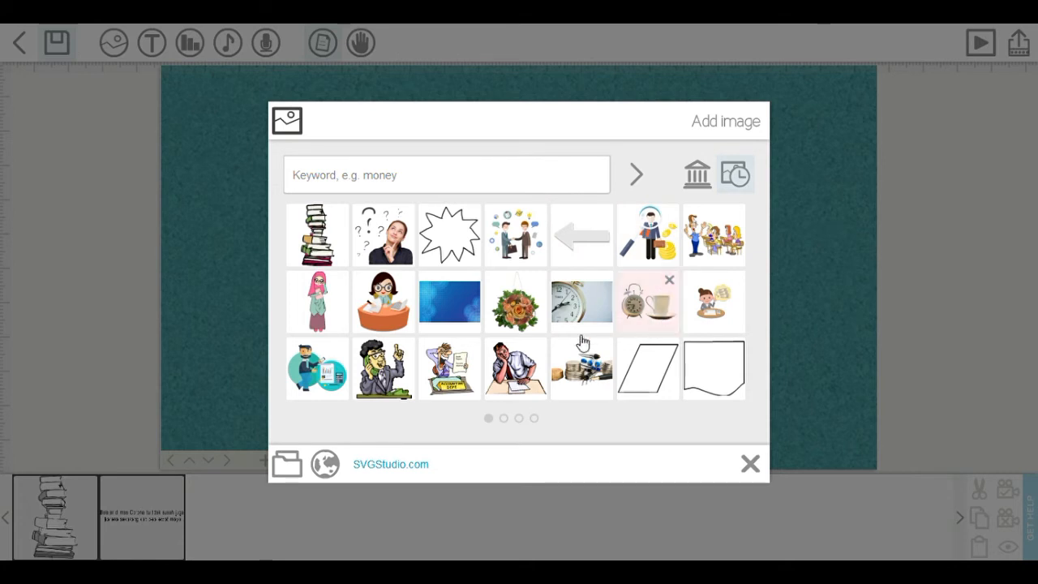
{"action": "left_click", "coordinate": [287, 470]}
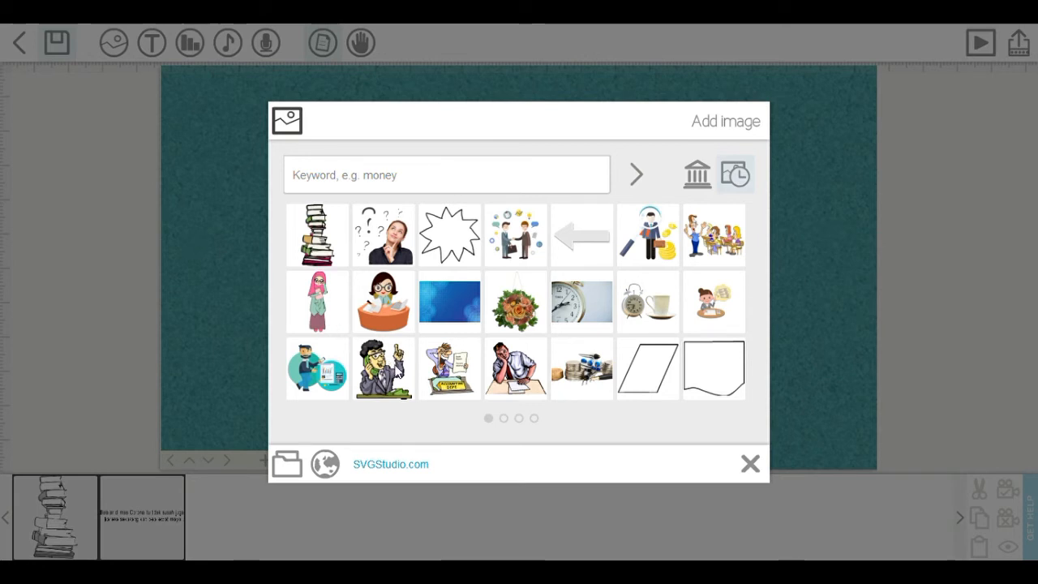
{"action": "left_click", "coordinate": [399, 372]}
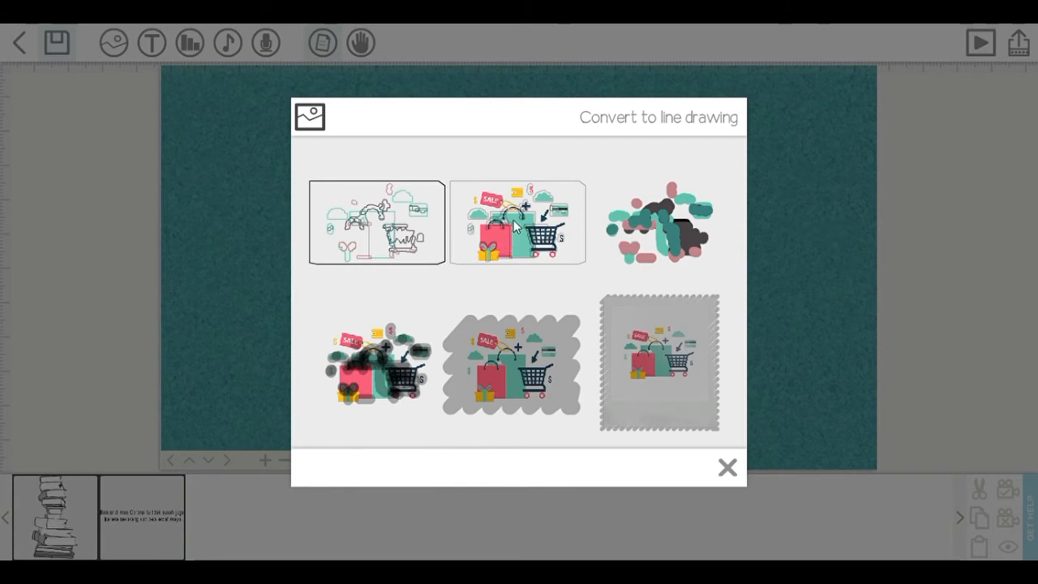
{"action": "left_click", "coordinate": [517, 228]}
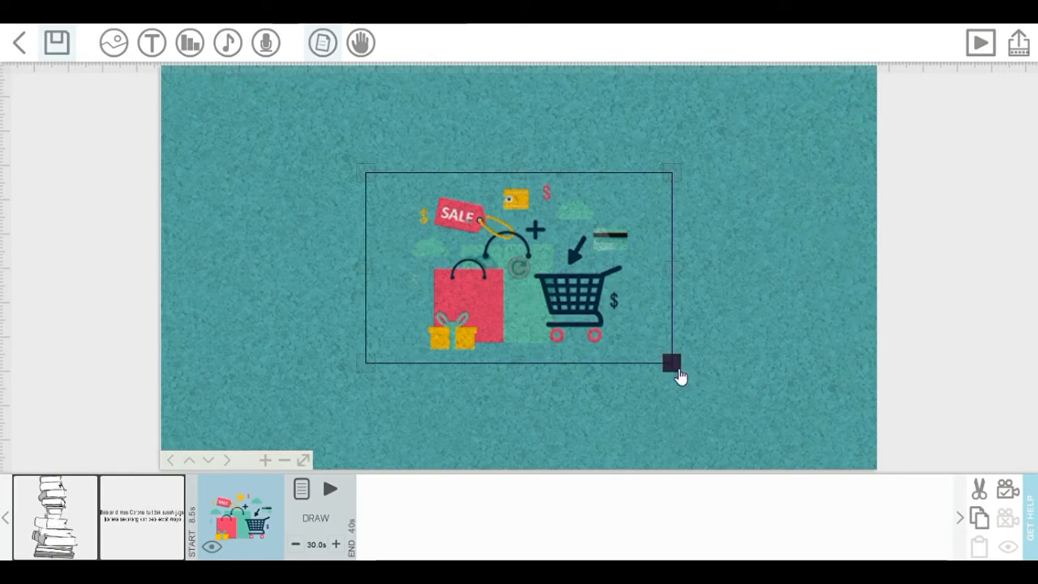
Enlarge the shopping image and place it in the lower-left part of the canvas
{"action": "left_click_drag", "start_coordinate": [679, 376], "coordinate": [770, 505]}
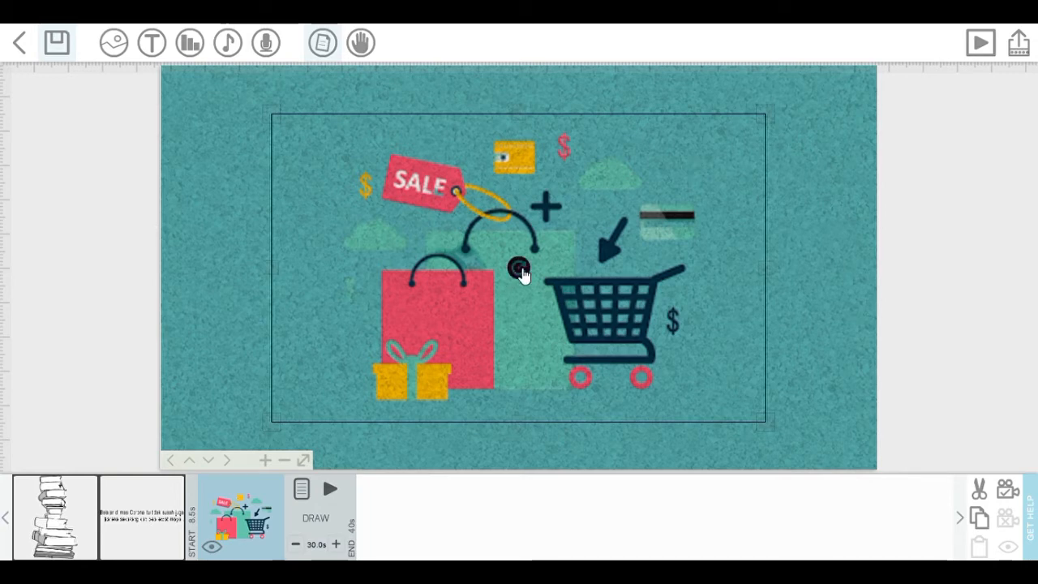
{"action": "left_click_drag", "start_coordinate": [695, 181], "coordinate": [625, 177]}
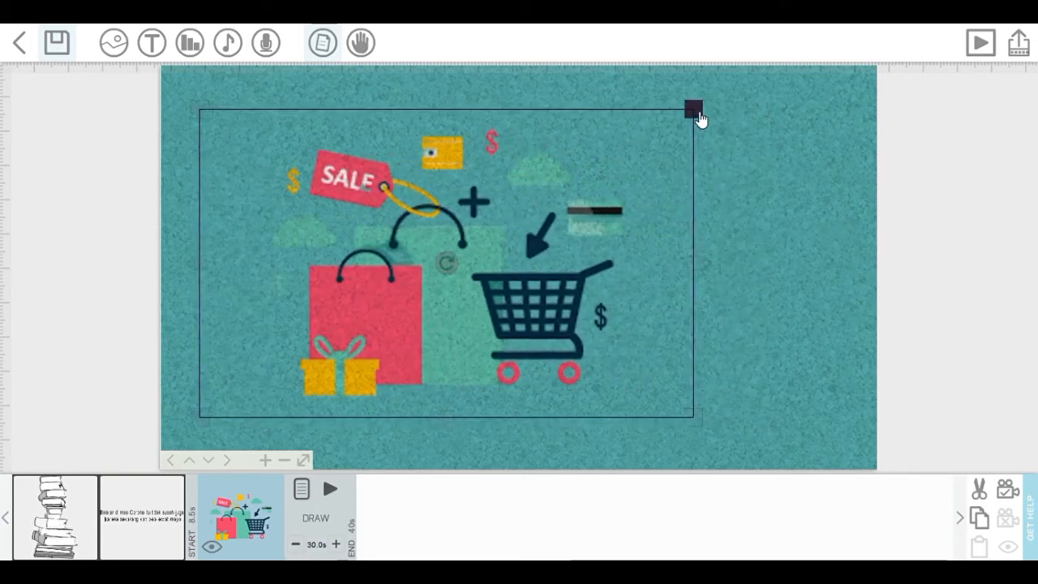
{"action": "left_click_drag", "start_coordinate": [199, 418], "coordinate": [219, 403]}
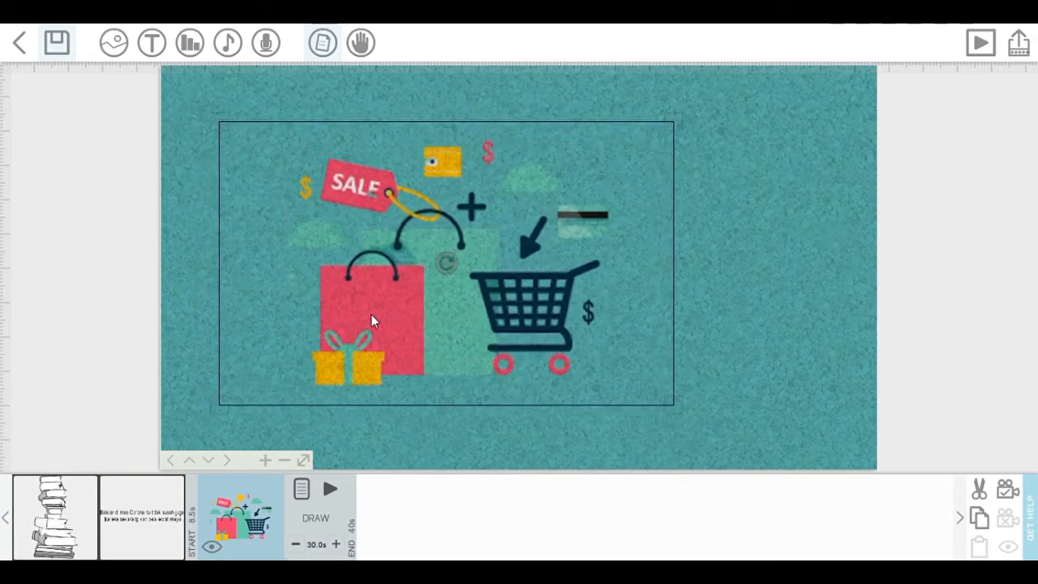
{"action": "left_click_drag", "start_coordinate": [447, 262], "coordinate": [526, 273]}
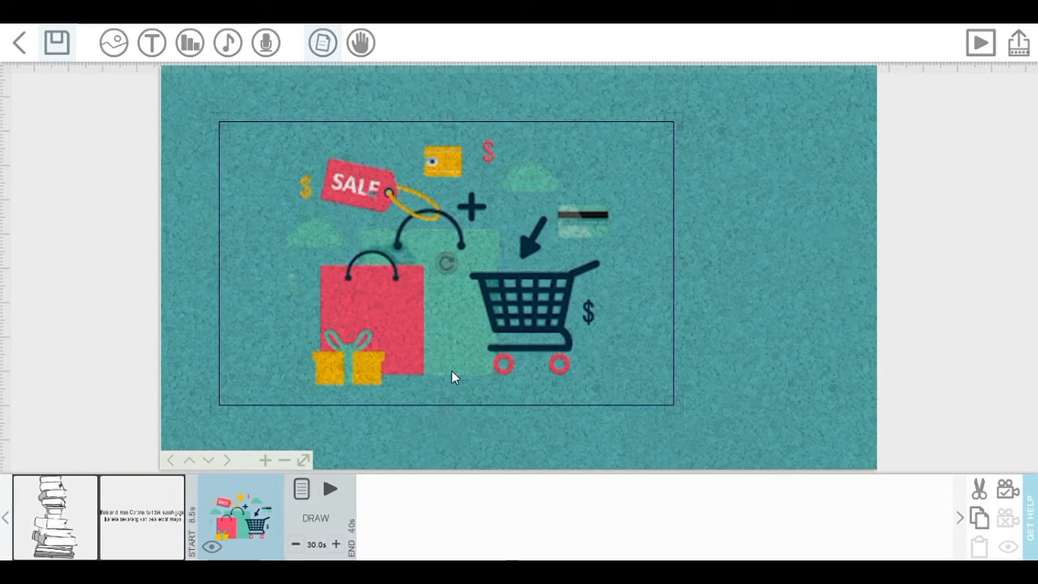
{"action": "left_click_drag", "start_coordinate": [466, 370], "coordinate": [430, 426]}
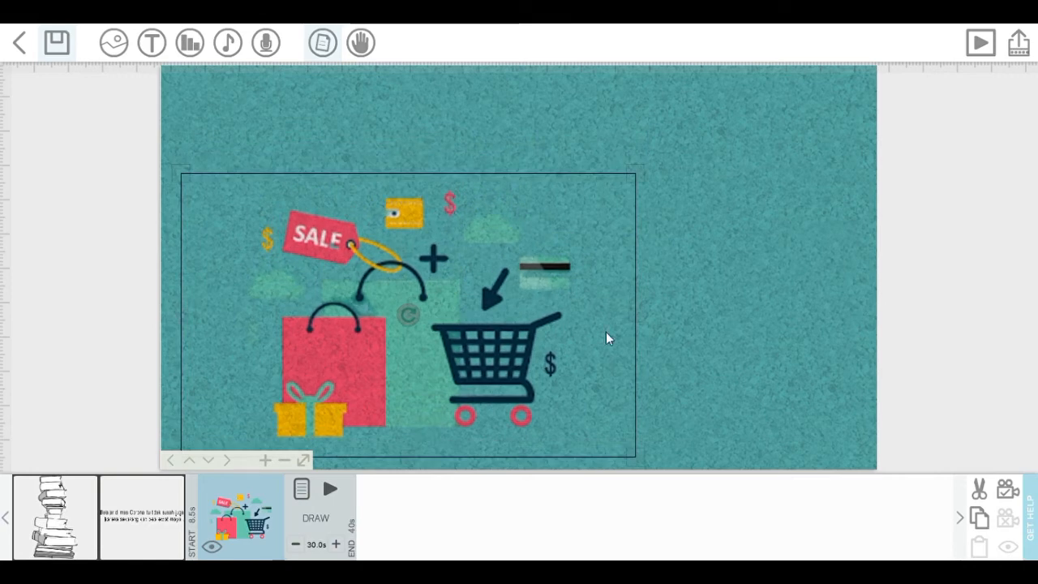
{"action": "left_click", "coordinate": [756, 339]}
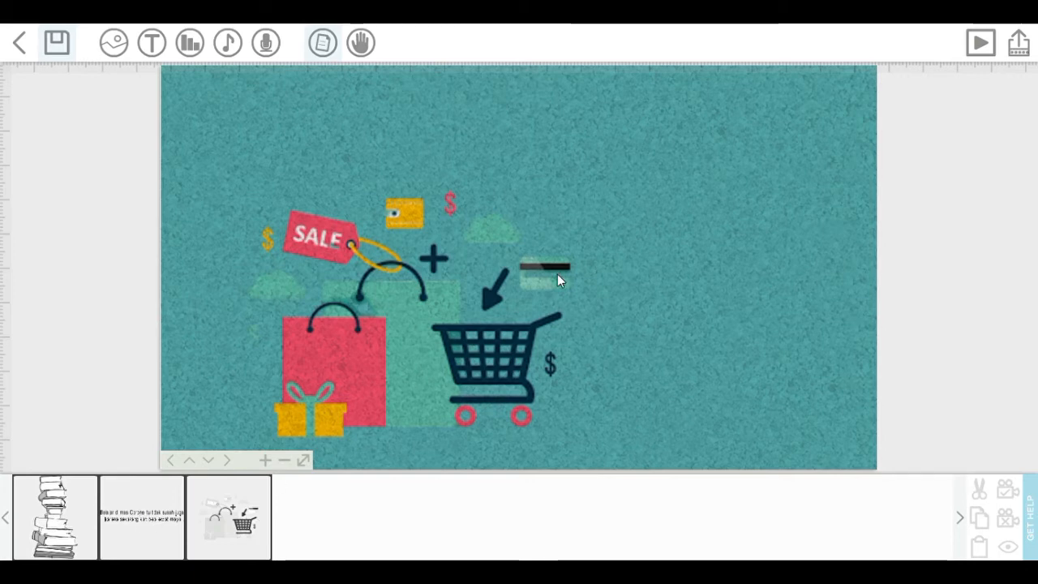
Start a new text element reading "Covid 19 jangan belanja banyak banyak ntart kamu kewalahan keuangannya"
{"action": "left_click", "coordinate": [152, 44]}
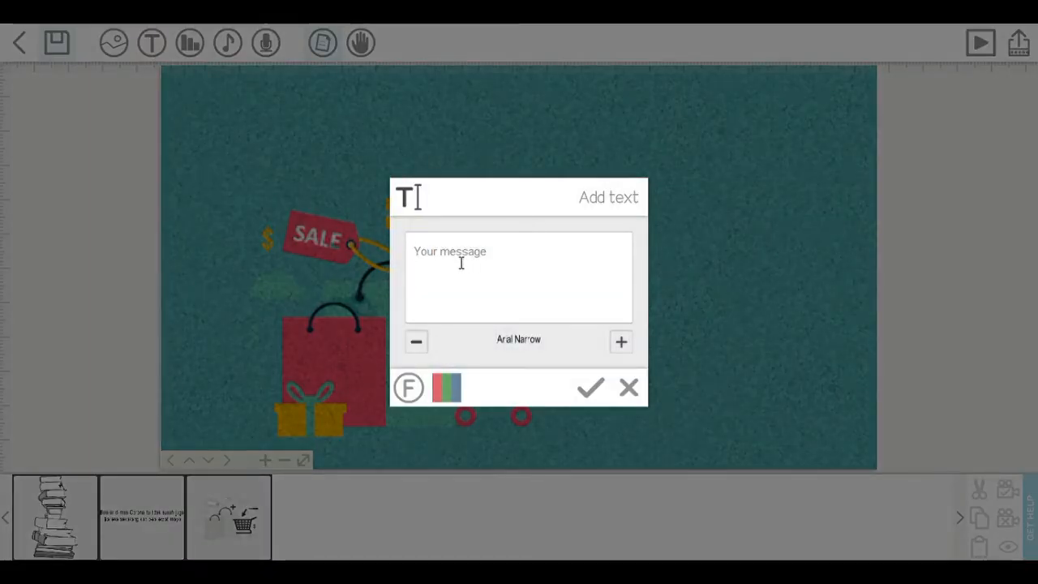
{"action": "type", "text": "Covid 19 jangan"}
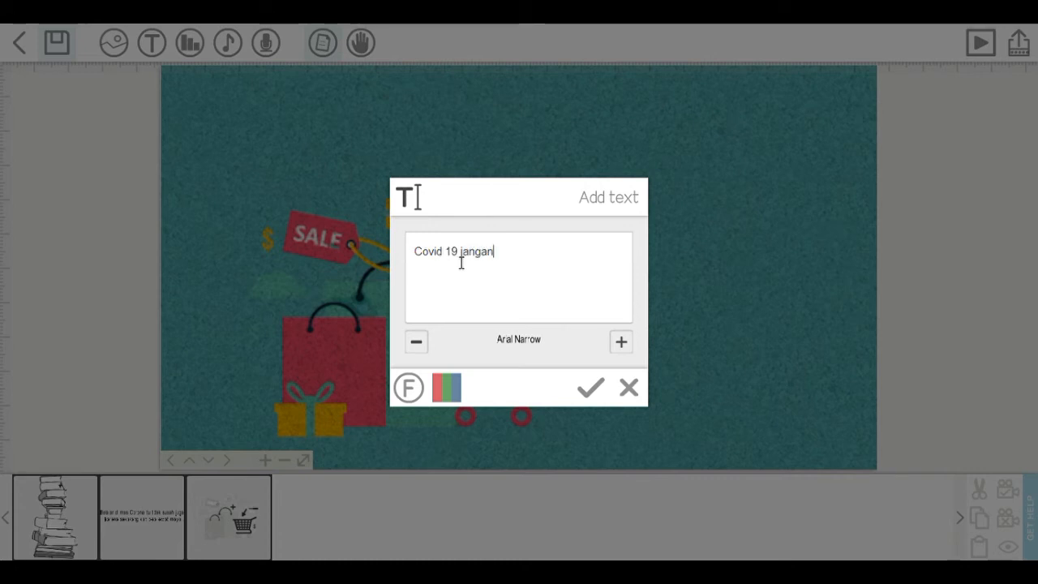
{"action": "type", "text": " belanja banyak banyak ntart kamu"}
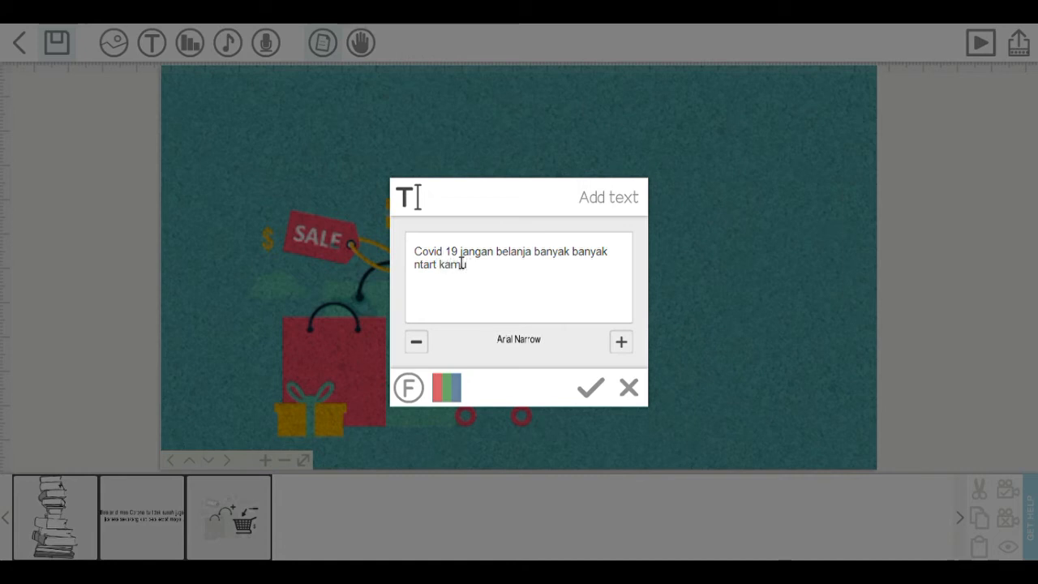
{"action": "type", "text": "kewalahan keuangannya"}
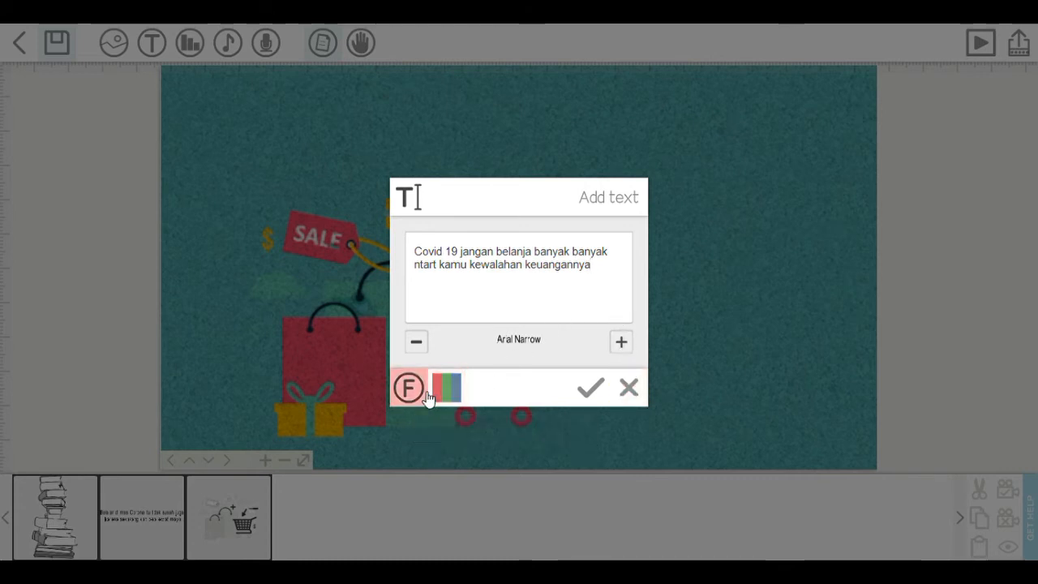
Browse the available fonts and set the new text's font to BASIC
{"action": "left_click", "coordinate": [622, 344]}
{"action": "left_click", "coordinate": [625, 348]}
{"action": "left_click", "coordinate": [631, 352]}
{"action": "left_click", "coordinate": [630, 352]}
{"action": "left_click", "coordinate": [630, 352]}
{"action": "left_click", "coordinate": [631, 352]}
{"action": "left_click", "coordinate": [630, 352]}
{"action": "left_click", "coordinate": [631, 352]}
{"action": "left_click", "coordinate": [630, 352]}
{"action": "left_click", "coordinate": [630, 352]}
{"action": "left_click", "coordinate": [630, 352]}
{"action": "left_click", "coordinate": [630, 352]}
{"action": "left_click", "coordinate": [630, 352]}
{"action": "left_click", "coordinate": [630, 352]}
{"action": "left_click", "coordinate": [625, 346]}
{"action": "left_click", "coordinate": [625, 345]}
{"action": "left_click", "coordinate": [625, 346]}
{"action": "left_click", "coordinate": [625, 346]}
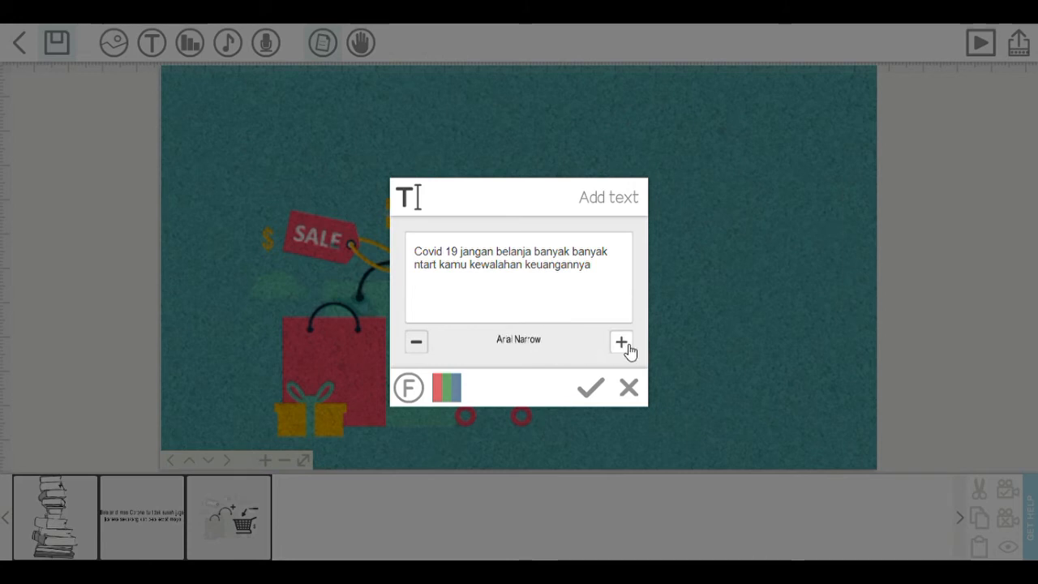
{"action": "left_click", "coordinate": [428, 354]}
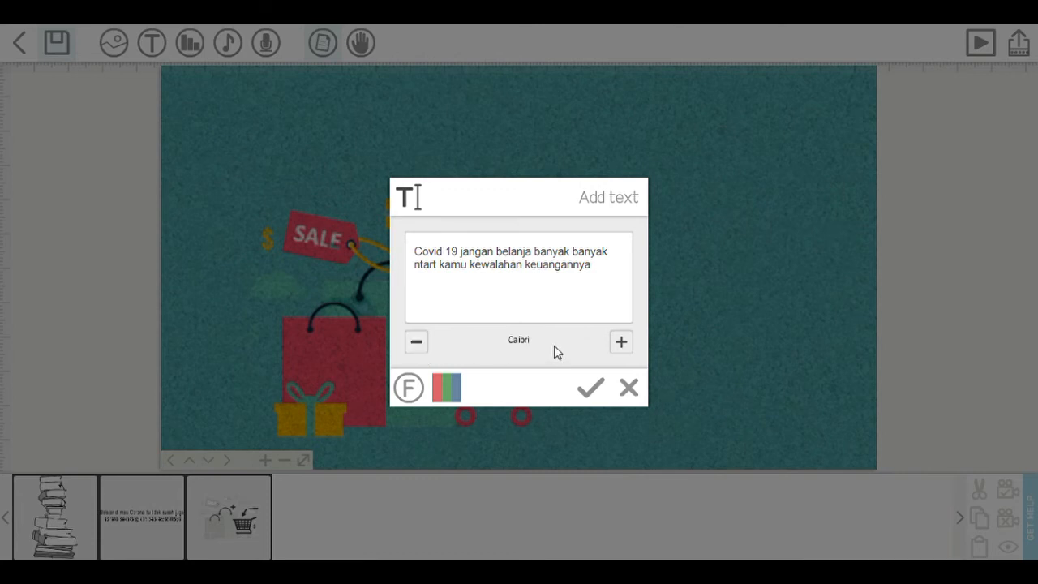
{"action": "left_click", "coordinate": [622, 344]}
{"action": "left_click", "coordinate": [622, 343]}
{"action": "left_click", "coordinate": [621, 344]}
{"action": "left_click", "coordinate": [621, 344]}
{"action": "left_click", "coordinate": [622, 344]}
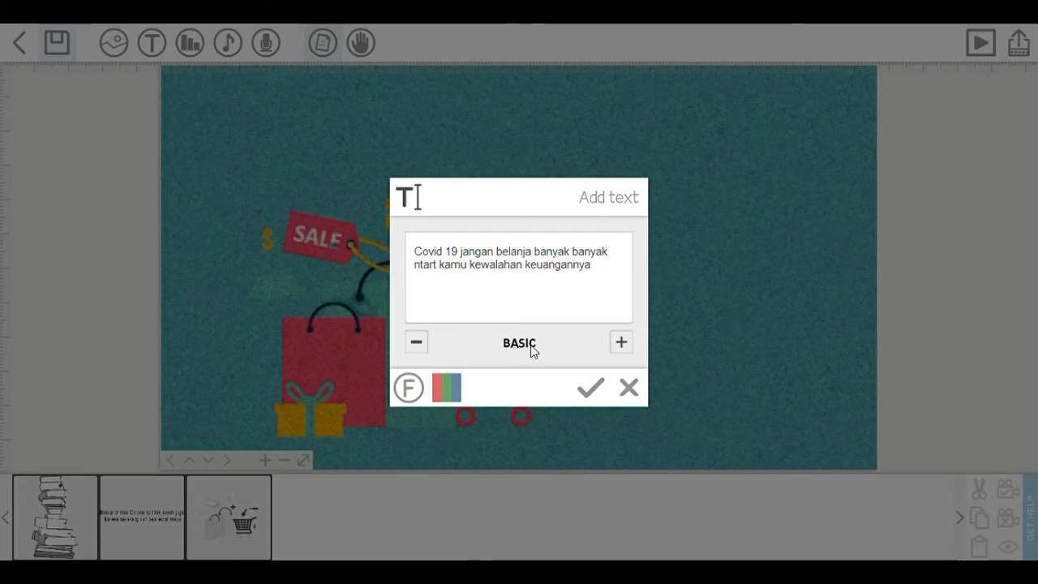
Colour the new text yellow and add it to the canvas
{"action": "left_click", "coordinate": [449, 393]}
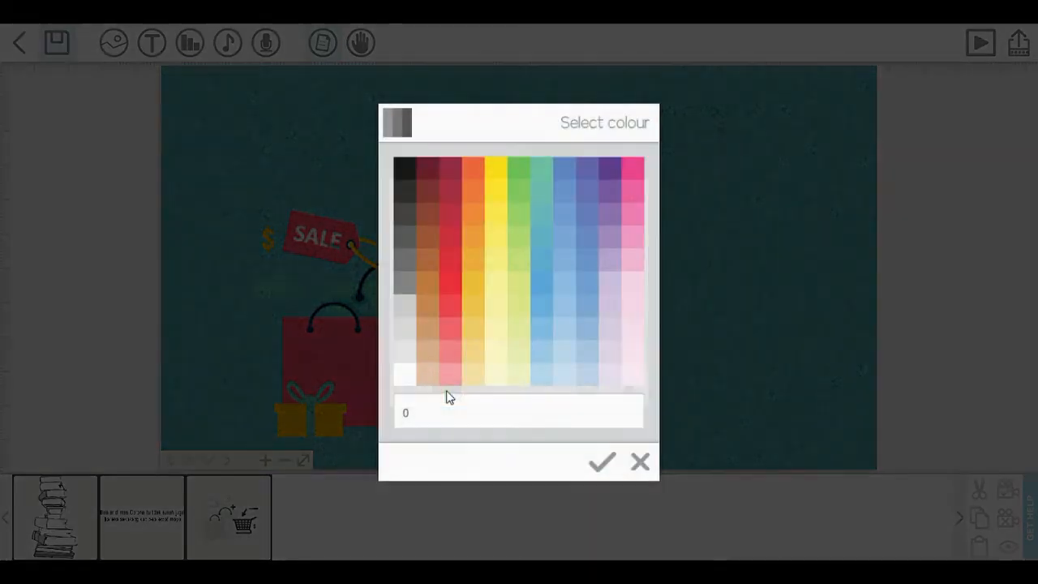
{"action": "left_click", "coordinate": [502, 220]}
{"action": "left_click", "coordinate": [592, 387]}
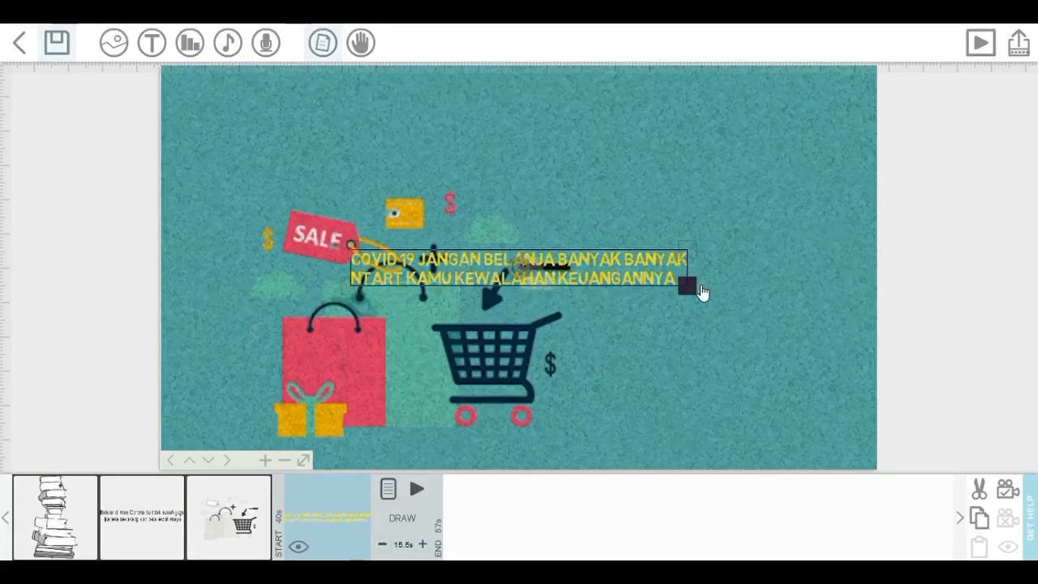
Enlarge the yellow Covid 19 text to most of the canvas width and move it above the shopping image
{"action": "mouse_move", "coordinate": [698, 295]}
{"action": "left_mouse_down"}
{"action": "mouse_move", "coordinate": [717, 322]}
{"action": "mouse_move", "coordinate": [679, 288]}
{"action": "mouse_move", "coordinate": [695, 308]}
{"action": "left_mouse_up"}
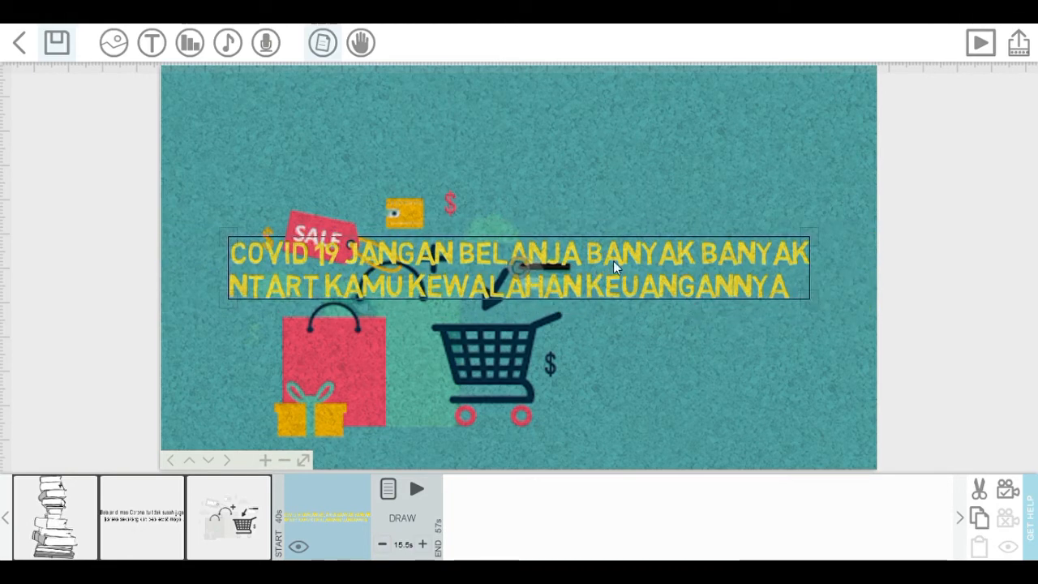
{"action": "mouse_move", "coordinate": [810, 300]}
{"action": "left_mouse_down"}
{"action": "mouse_move", "coordinate": [794, 289]}
{"action": "mouse_move", "coordinate": [809, 325]}
{"action": "mouse_move", "coordinate": [783, 296]}
{"action": "mouse_move", "coordinate": [799, 299]}
{"action": "left_mouse_up"}
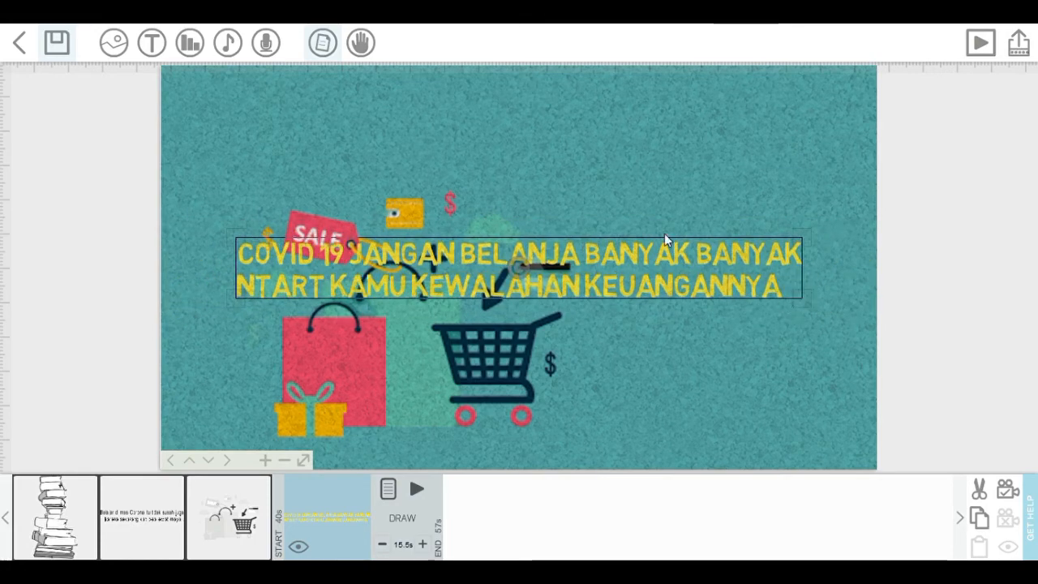
{"action": "left_click_drag", "start_coordinate": [660, 258], "coordinate": [672, 139]}
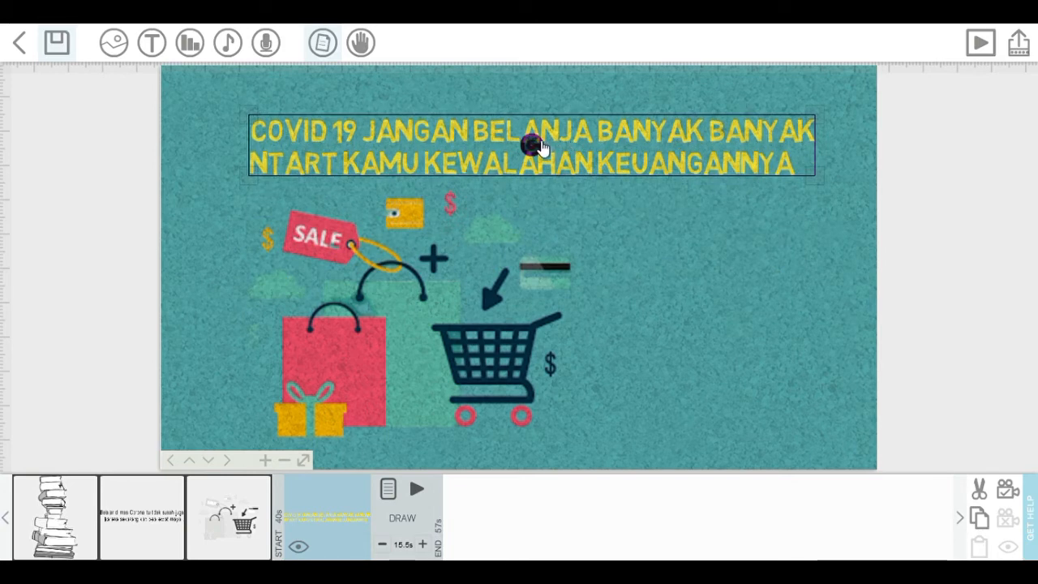
Tilt the yellow text clockwise and shift it down so it lies fully inside the canvas
{"action": "left_click_drag", "start_coordinate": [541, 148], "coordinate": [681, 193]}
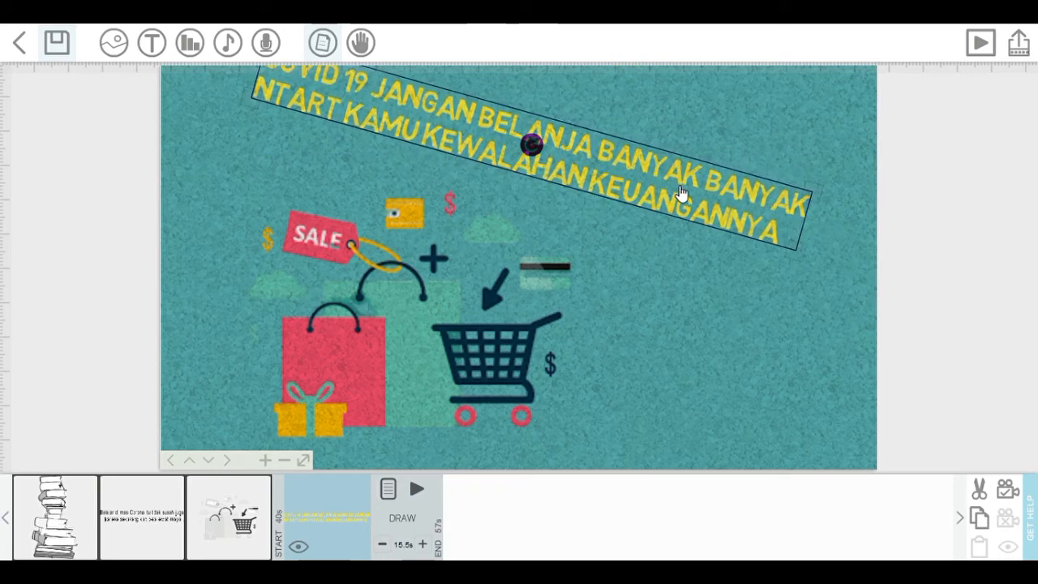
{"action": "left_click", "coordinate": [615, 172]}
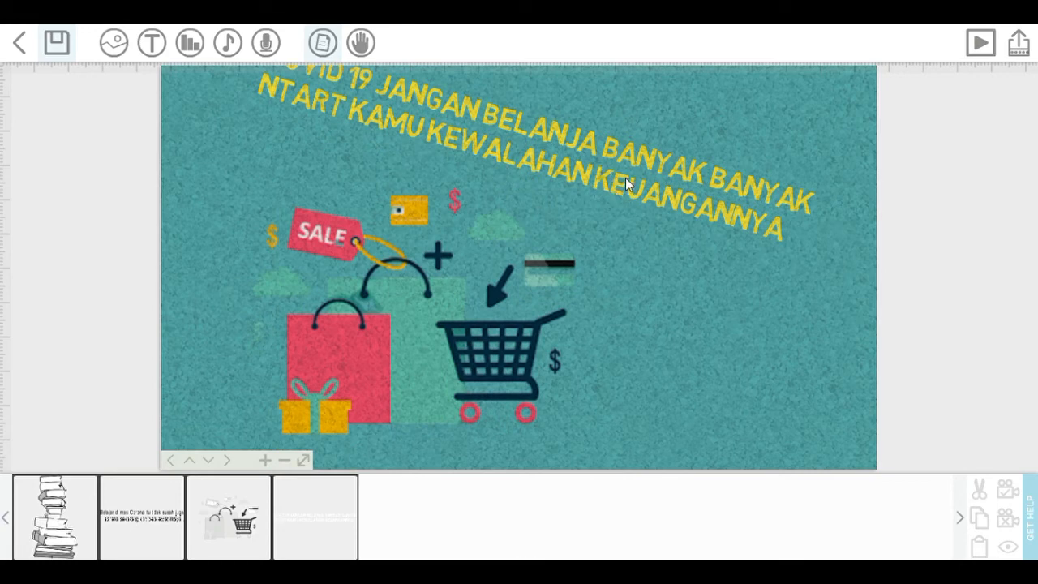
{"action": "left_click_drag", "start_coordinate": [626, 178], "coordinate": [655, 146]}
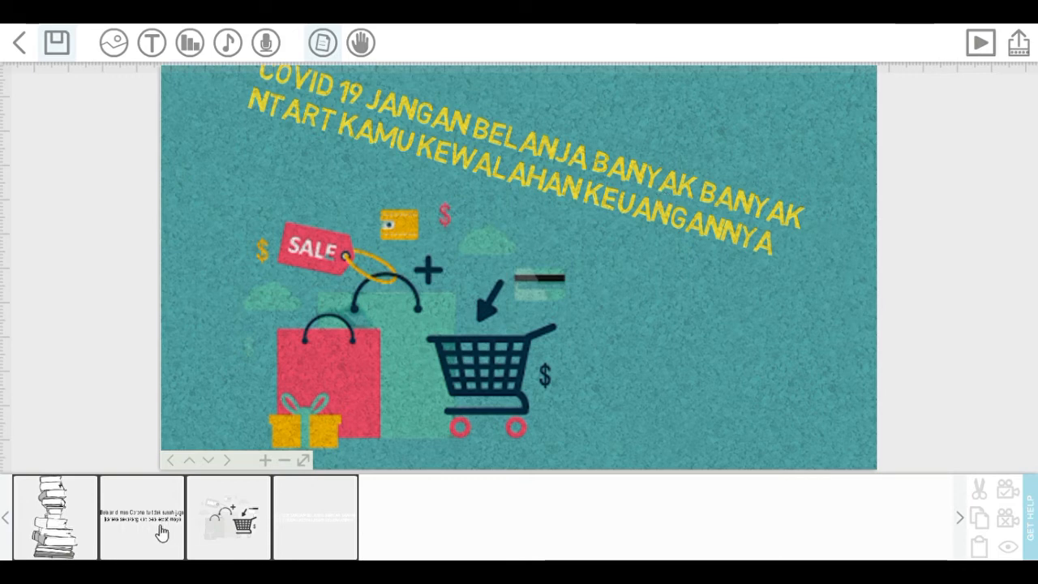
{"action": "left_click", "coordinate": [323, 521]}
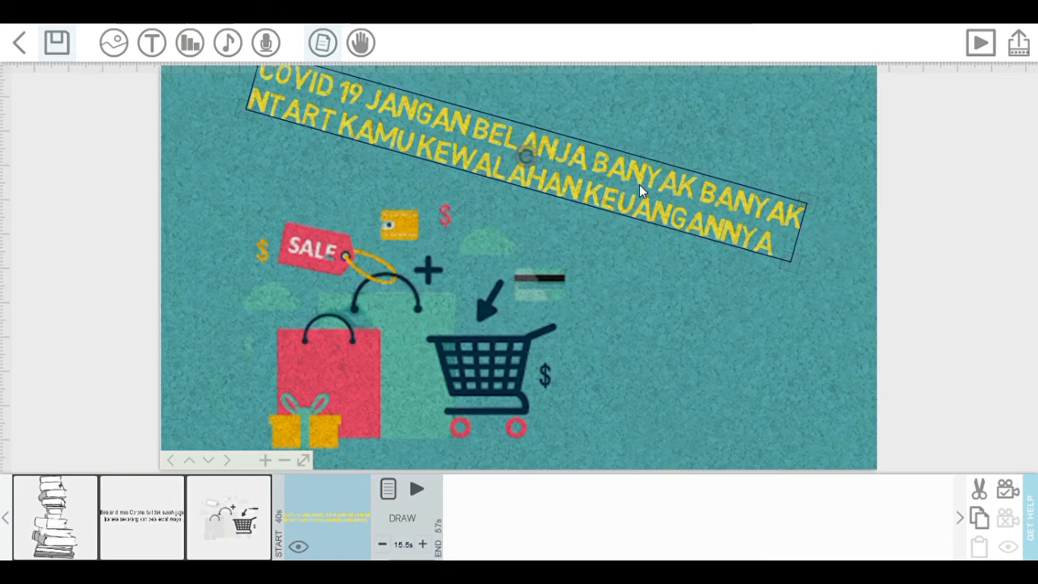
{"action": "left_click_drag", "start_coordinate": [640, 191], "coordinate": [647, 221]}
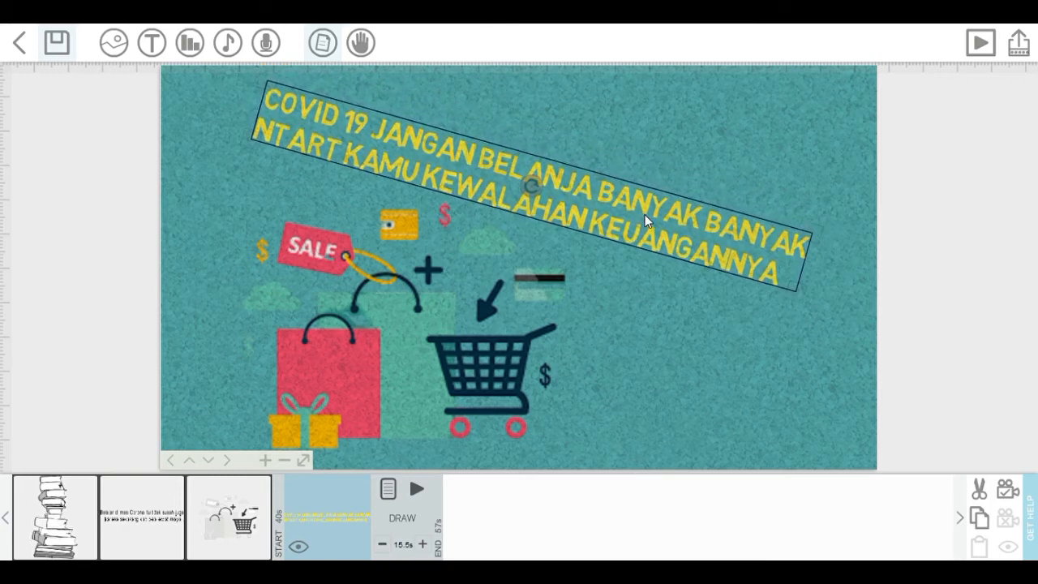
{"action": "left_click", "coordinate": [664, 149]}
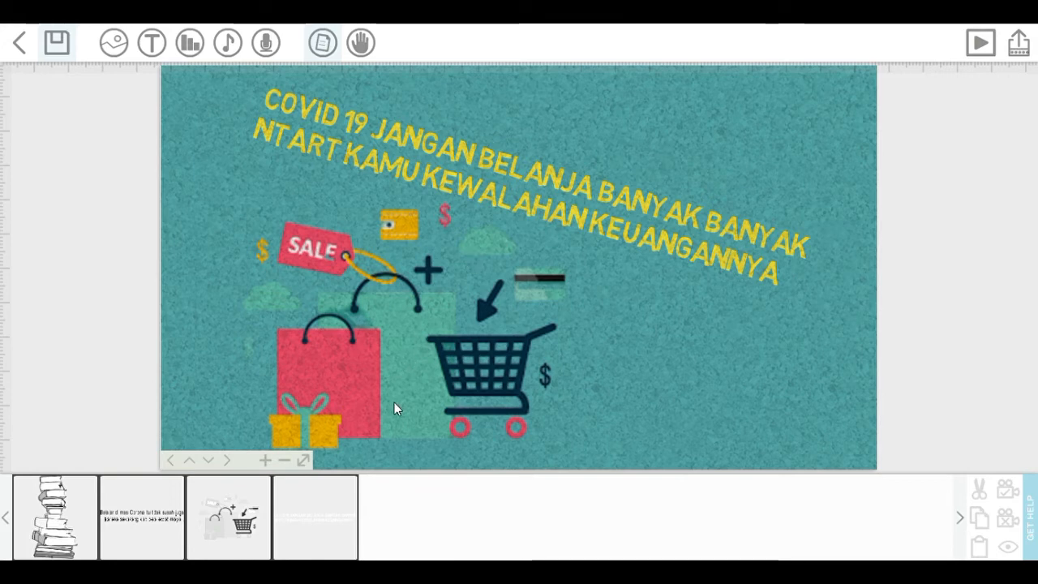
{"action": "left_click", "coordinate": [411, 365]}
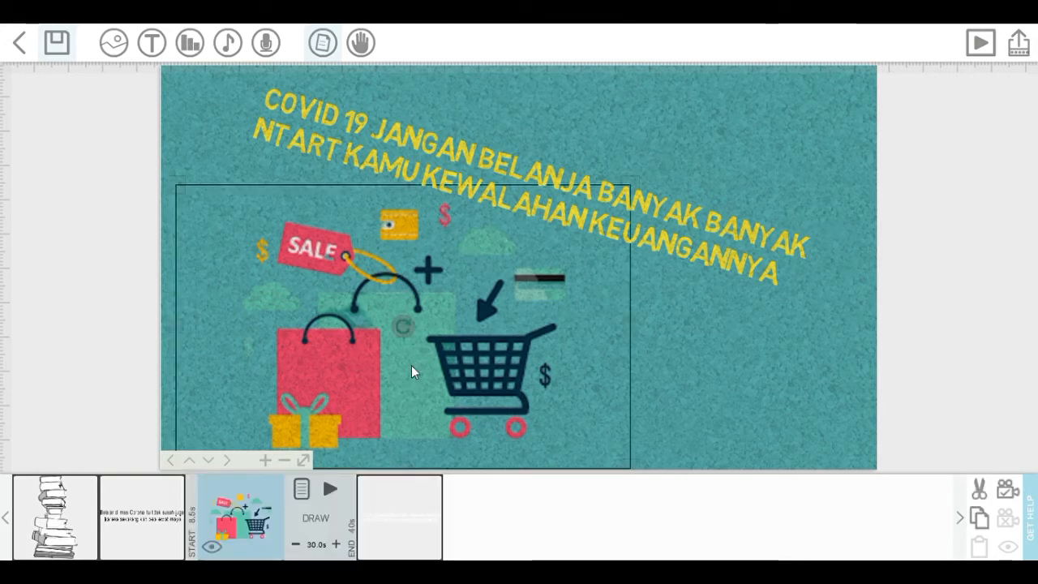
{"action": "left_click", "coordinate": [689, 326]}
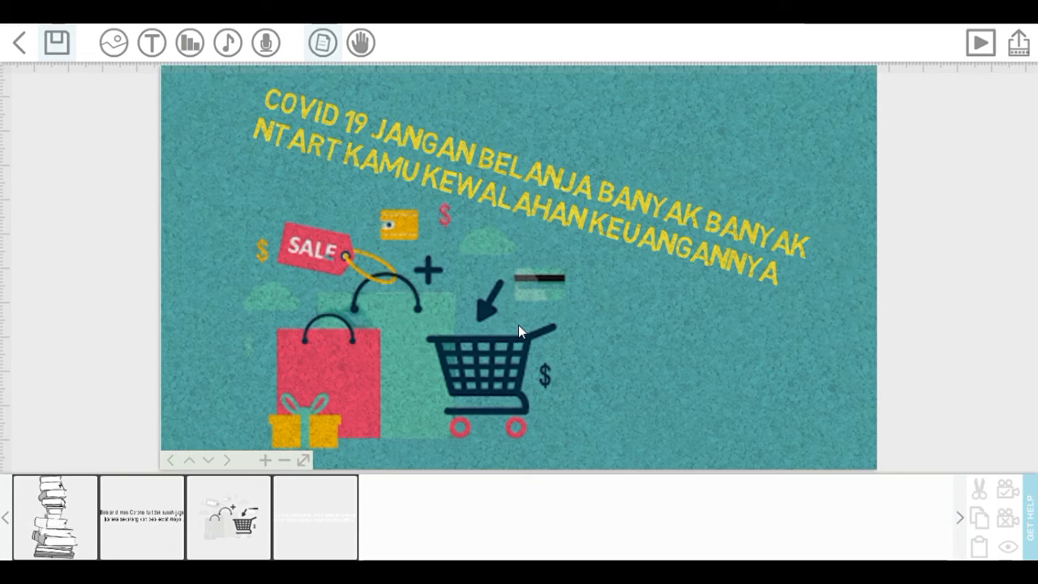
{"action": "left_click", "coordinate": [372, 356]}
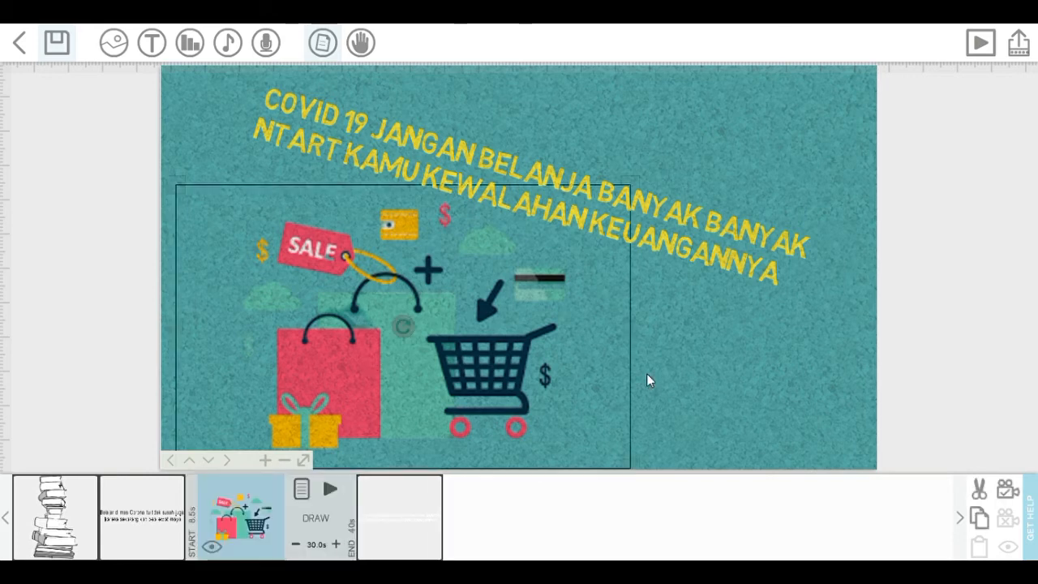
{"action": "left_click", "coordinate": [676, 376]}
Set the shopping image's animation time to 2.0 seconds and its transition time to 0.5 seconds
{"action": "left_click", "coordinate": [245, 527]}
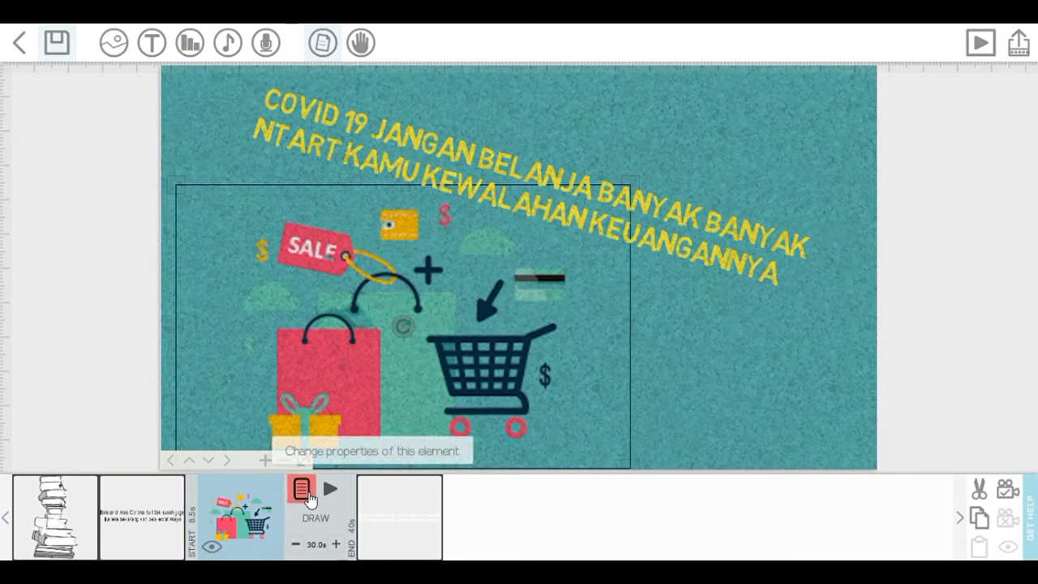
{"action": "left_click", "coordinate": [301, 489]}
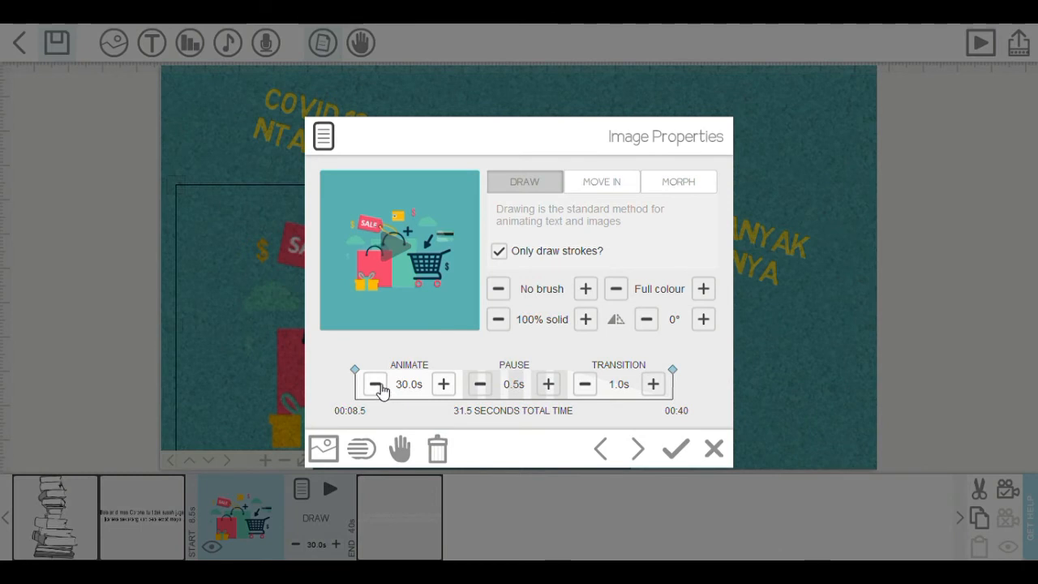
{"action": "left_click", "coordinate": [375, 384]}
{"action": "left_click", "coordinate": [375, 385]}
{"action": "left_click", "coordinate": [375, 384]}
{"action": "left_click", "coordinate": [375, 385]}
{"action": "left_click", "coordinate": [376, 385]}
{"action": "left_click", "coordinate": [375, 384]}
{"action": "left_click", "coordinate": [376, 385]}
{"action": "left_click", "coordinate": [376, 384]}
{"action": "left_click", "coordinate": [375, 384]}
{"action": "left_click", "coordinate": [376, 385]}
{"action": "left_click", "coordinate": [375, 384]}
{"action": "left_click", "coordinate": [376, 384]}
{"action": "left_click", "coordinate": [375, 384]}
{"action": "left_click", "coordinate": [376, 385]}
{"action": "left_click", "coordinate": [375, 384]}
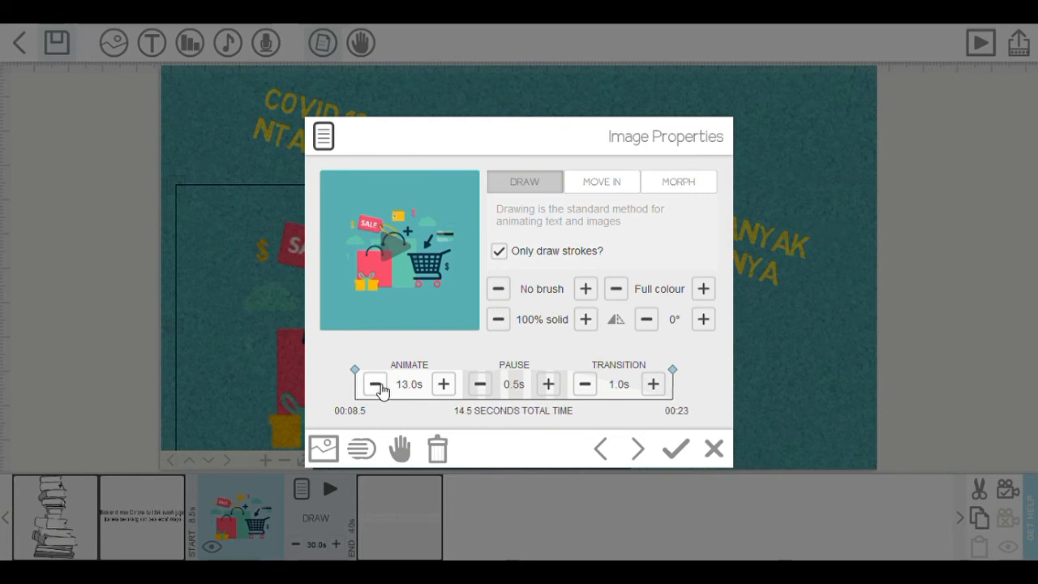
{"action": "left_click", "coordinate": [375, 385]}
{"action": "left_click", "coordinate": [376, 385]}
{"action": "left_click", "coordinate": [376, 385]}
{"action": "left_click", "coordinate": [375, 384]}
{"action": "left_click", "coordinate": [376, 384]}
{"action": "left_click", "coordinate": [376, 384]}
{"action": "left_click", "coordinate": [375, 385]}
{"action": "left_click", "coordinate": [376, 385]}
{"action": "left_click", "coordinate": [375, 384]}
{"action": "left_click", "coordinate": [376, 385]}
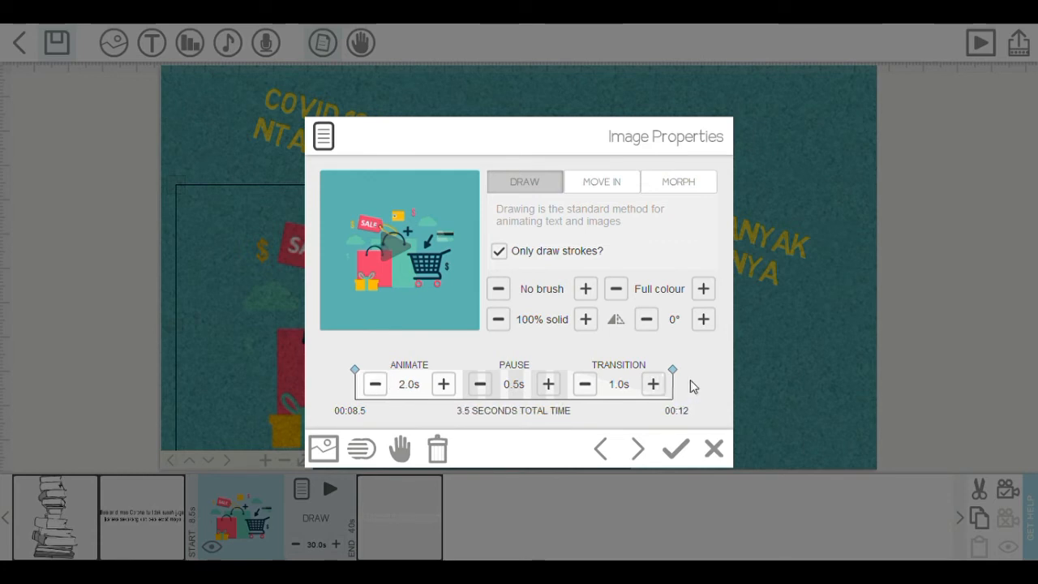
{"action": "left_click", "coordinate": [593, 389]}
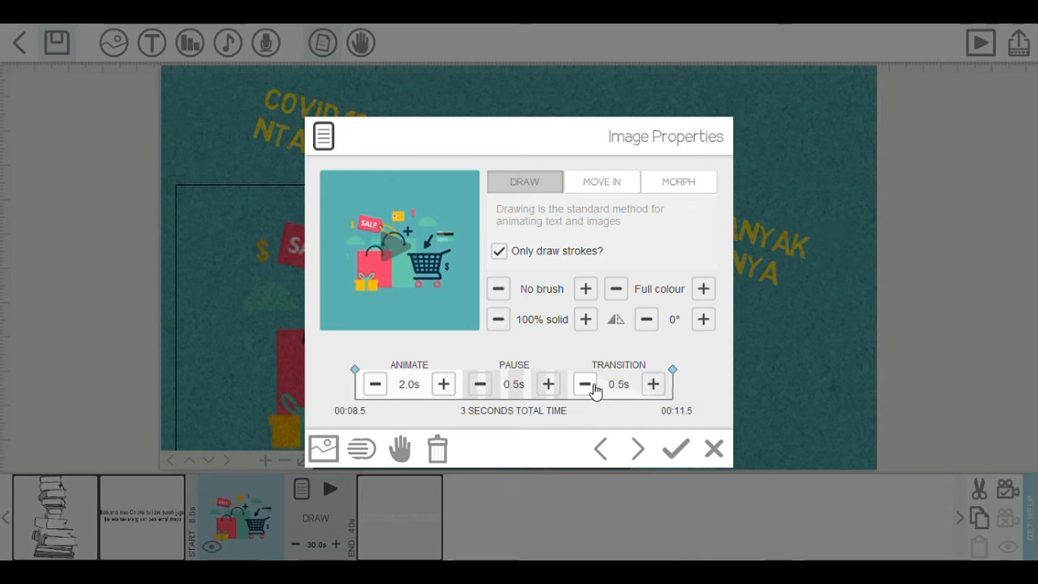
Assign the blank hand option beside the two dark-sleeved arms to the shopping image and preview its drawing animation
{"action": "left_click", "coordinate": [406, 451]}
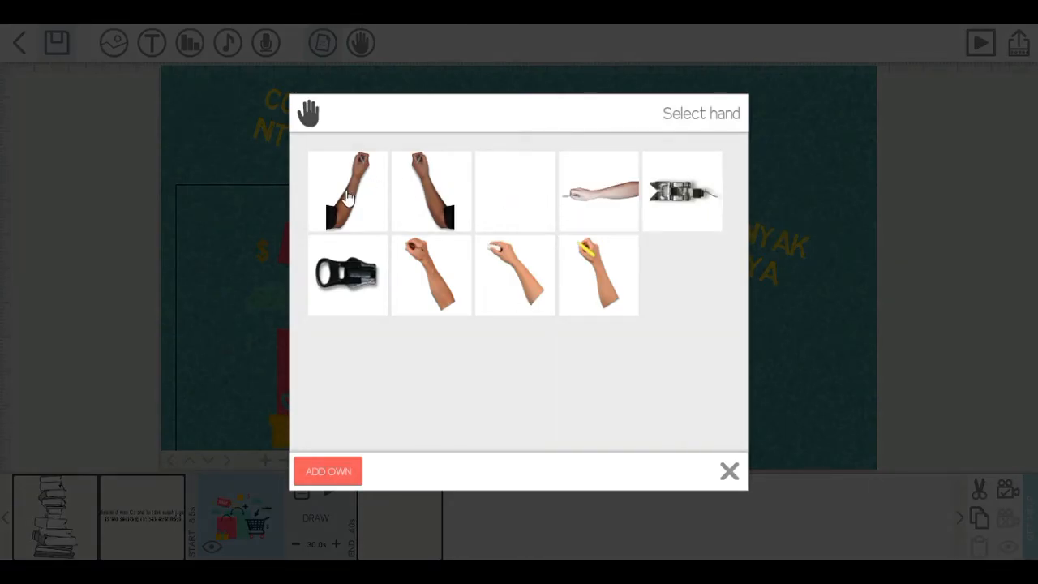
{"action": "left_click", "coordinate": [522, 208]}
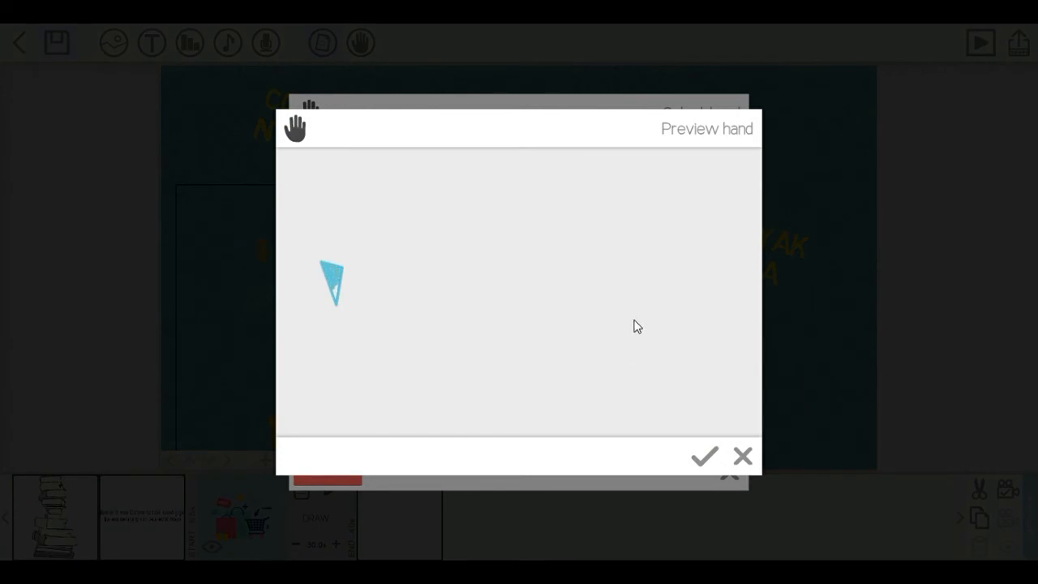
{"action": "left_click", "coordinate": [705, 457]}
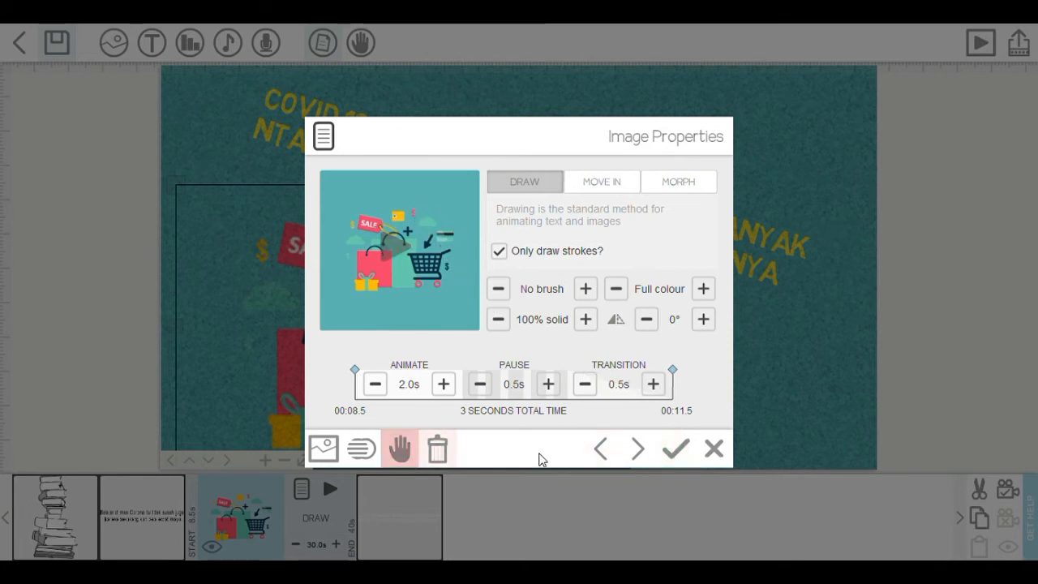
{"action": "left_click", "coordinate": [676, 450]}
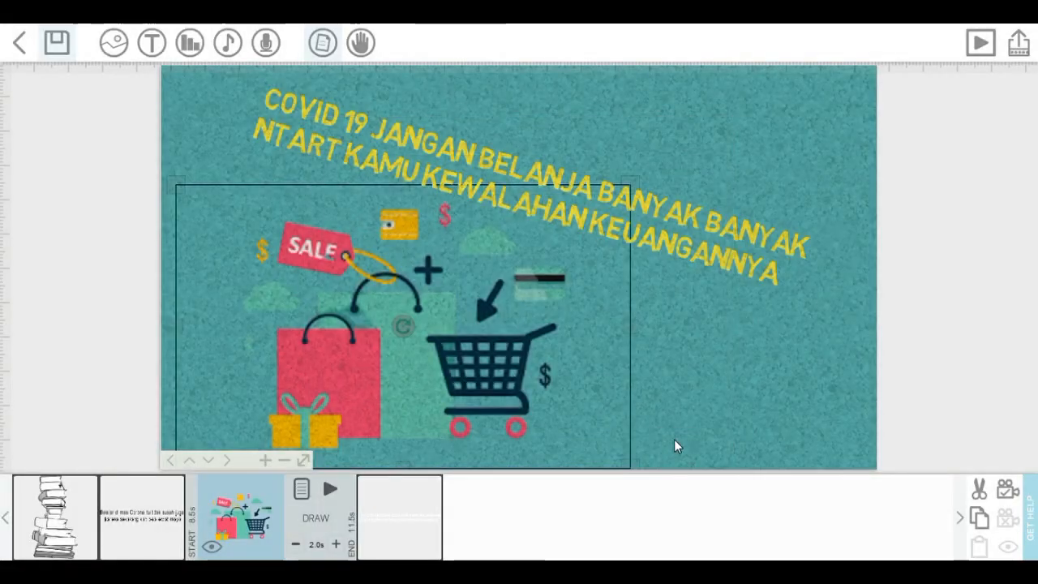
{"action": "left_click", "coordinate": [331, 490]}
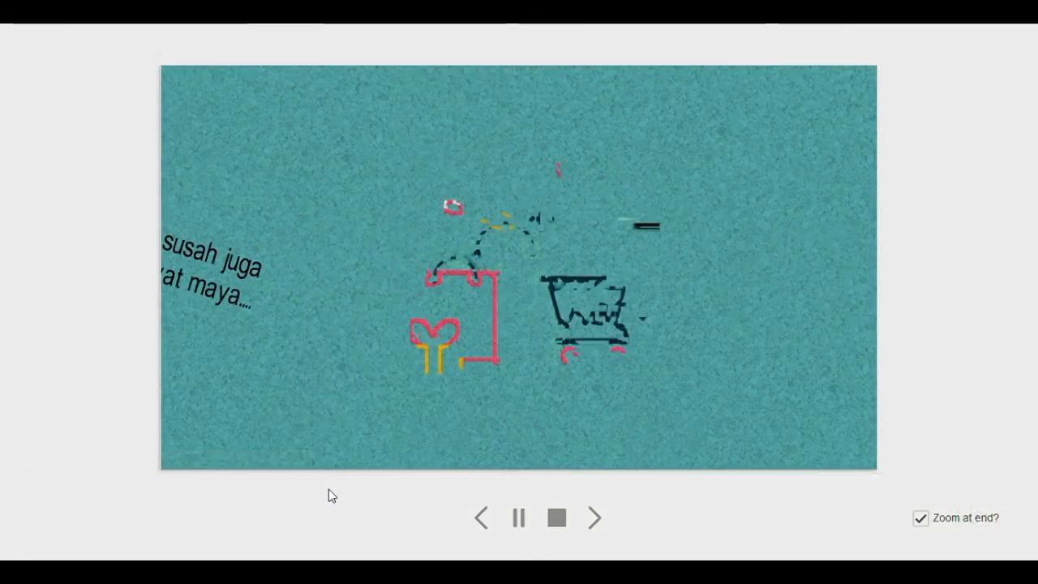
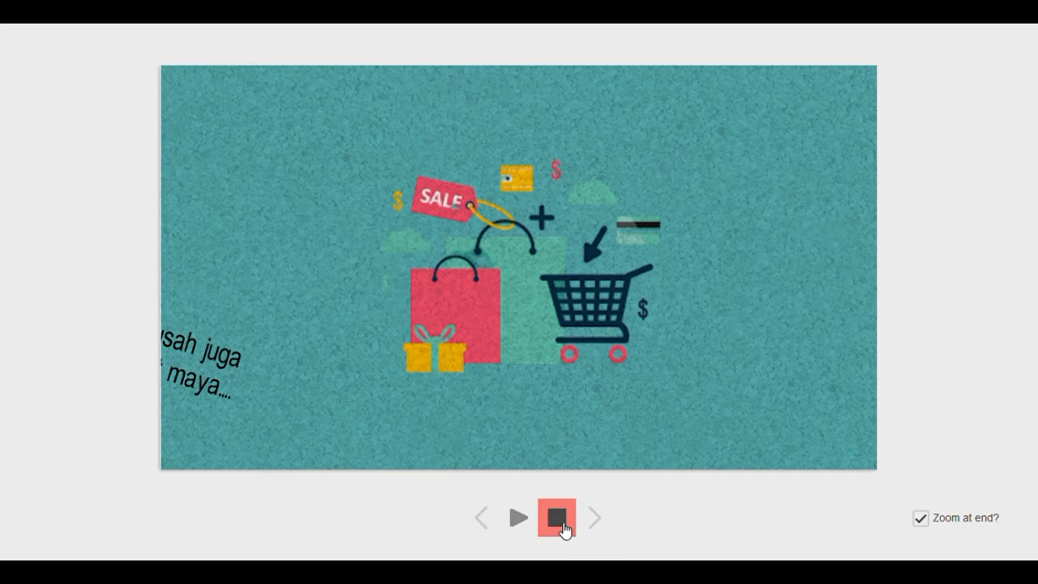
{"action": "left_click", "coordinate": [564, 526]}
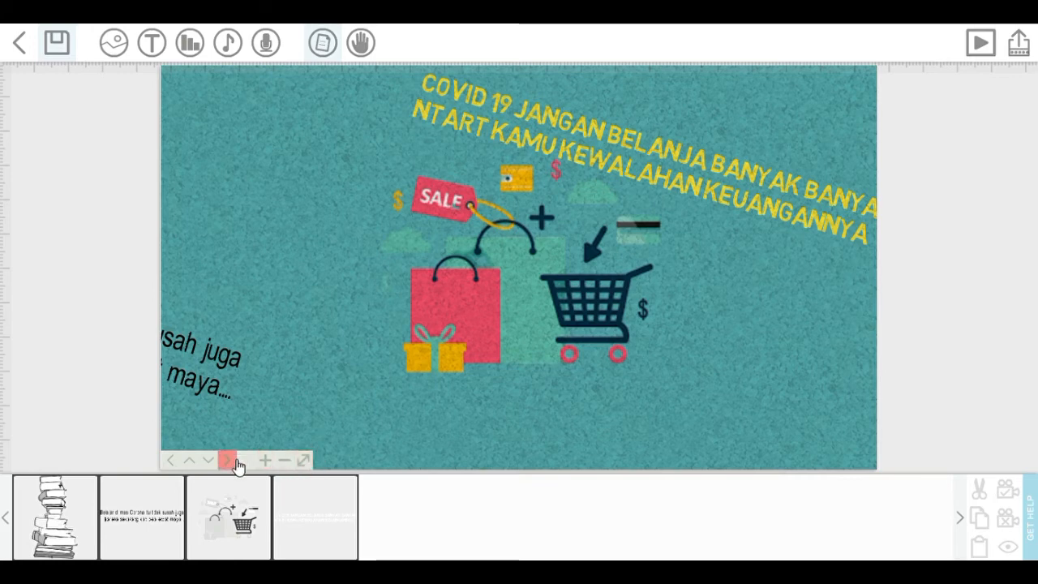
Move the shopping image right and slightly down, below the right half of the yellow Covid 19 text
{"action": "left_click", "coordinate": [524, 313]}
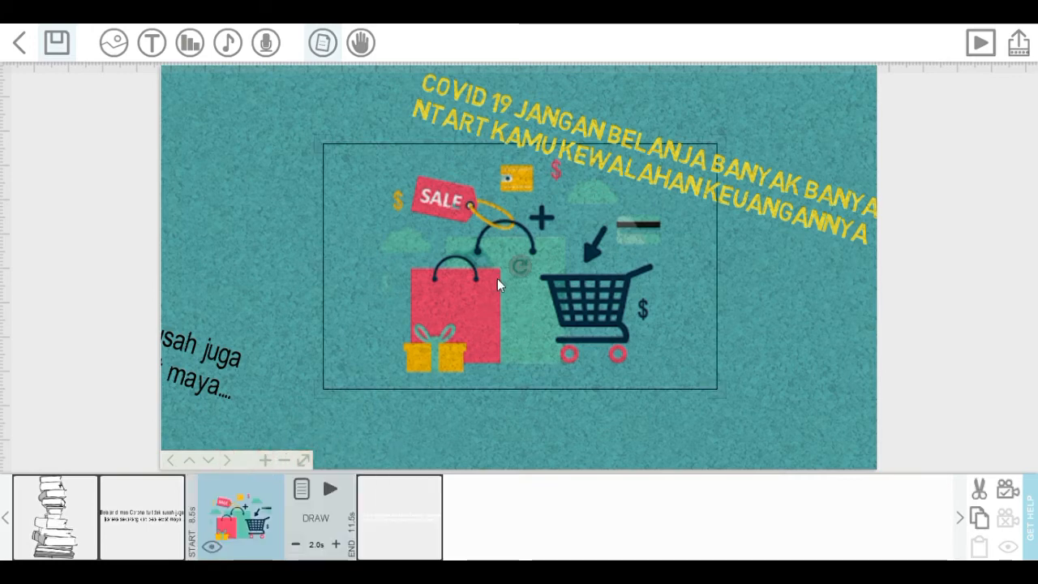
{"action": "left_click_drag", "start_coordinate": [516, 312], "coordinate": [669, 350]}
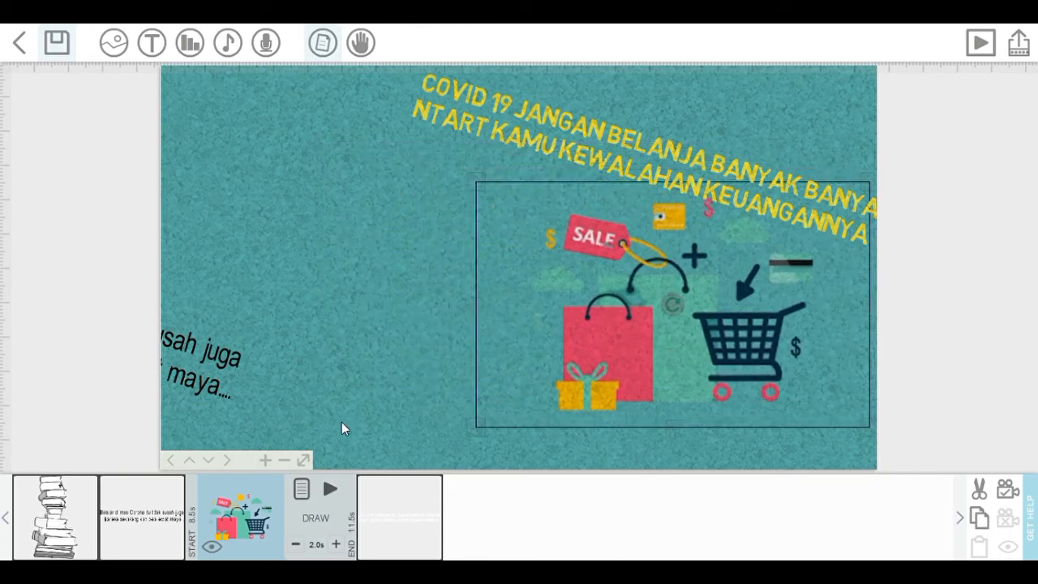
{"action": "left_click", "coordinate": [172, 461]}
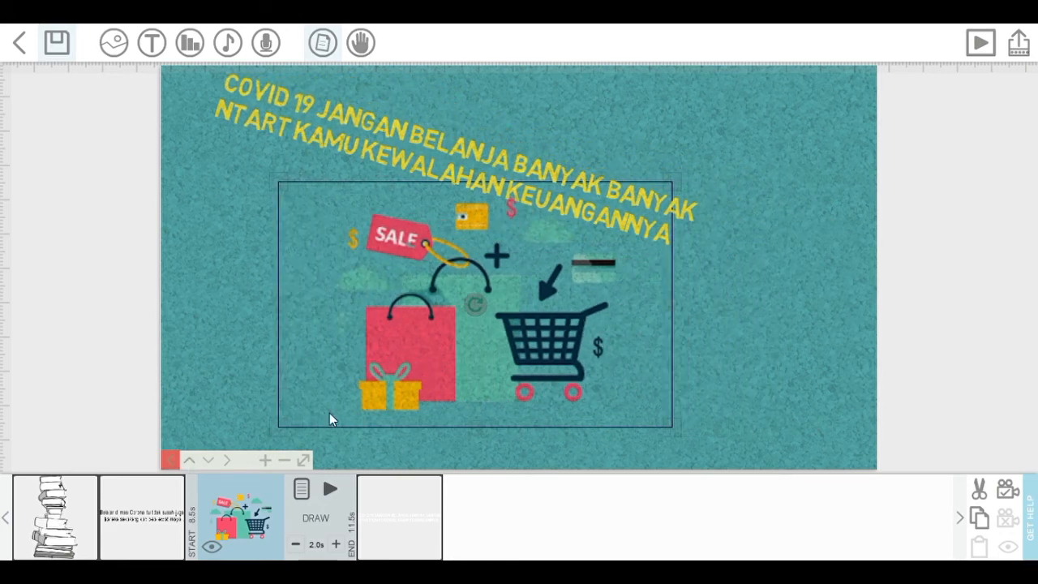
{"action": "left_click_drag", "start_coordinate": [559, 361], "coordinate": [727, 392]}
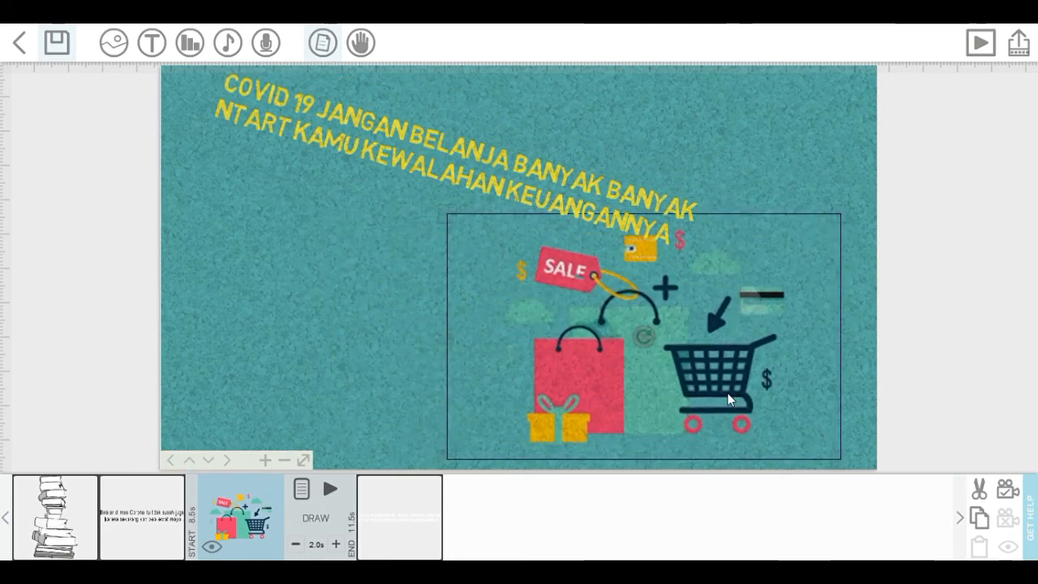
Shift the yellow Covid 19 text right so it sits centred above the shopping image without overlapping it
{"action": "left_click", "coordinate": [231, 463]}
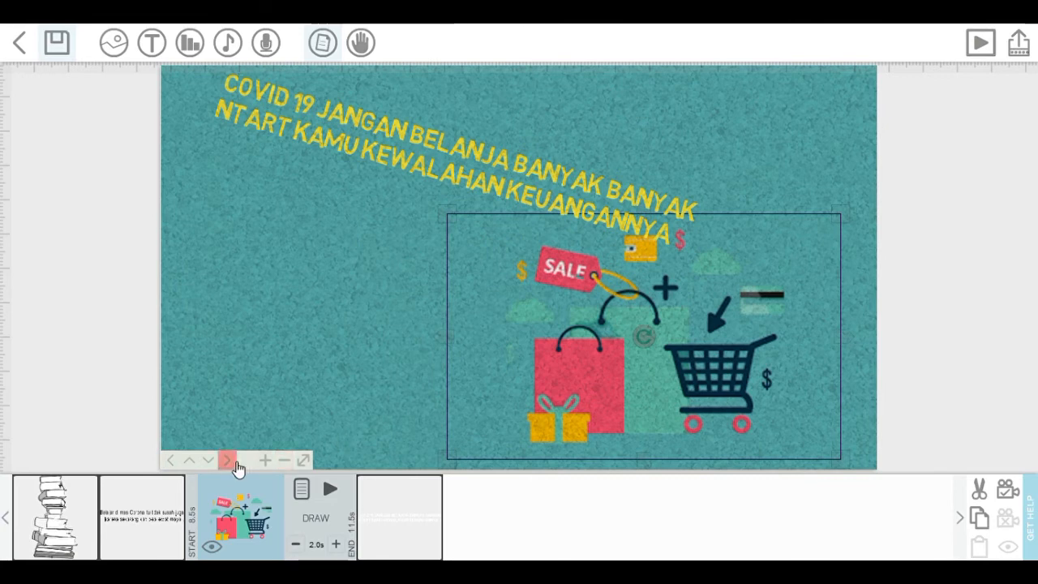
{"action": "left_click", "coordinate": [170, 463]}
{"action": "left_click", "coordinate": [394, 172]}
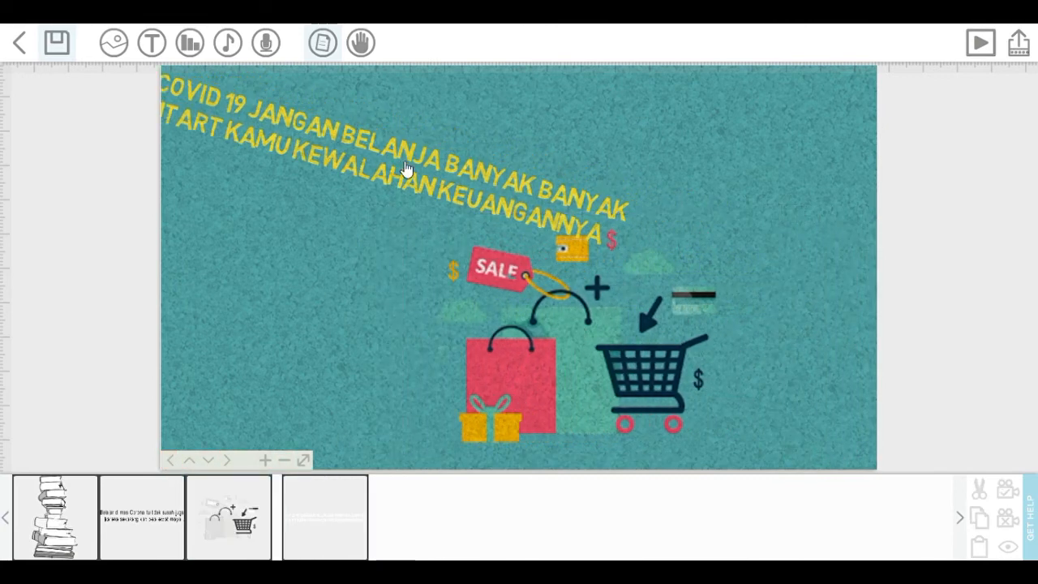
{"action": "left_click_drag", "start_coordinate": [454, 175], "coordinate": [653, 198]}
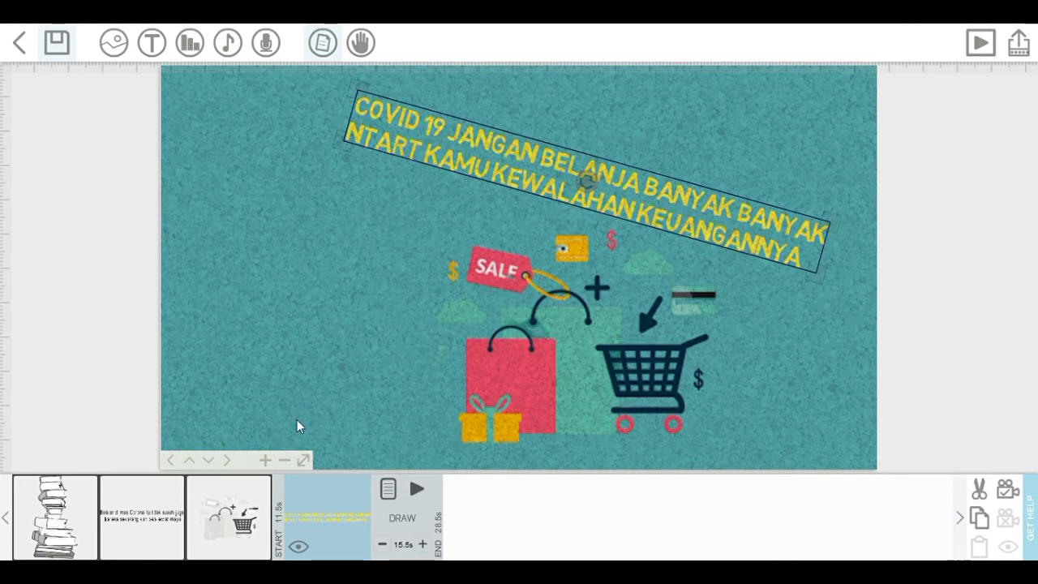
Move the shopping image horizontally further right, away from the books scene and clear of the yellow text
{"action": "left_click", "coordinate": [288, 462]}
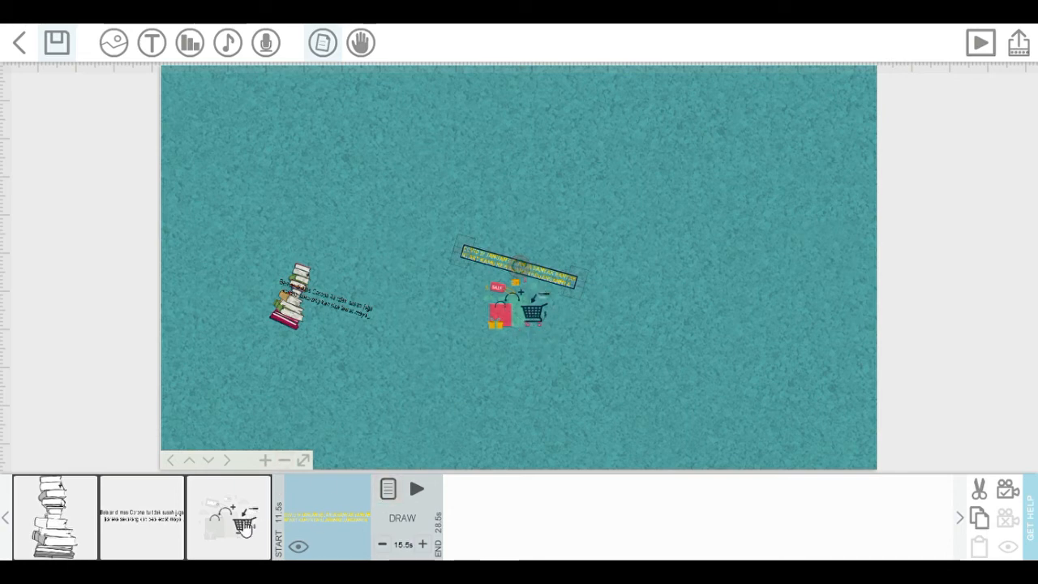
{"action": "left_click", "coordinate": [525, 316]}
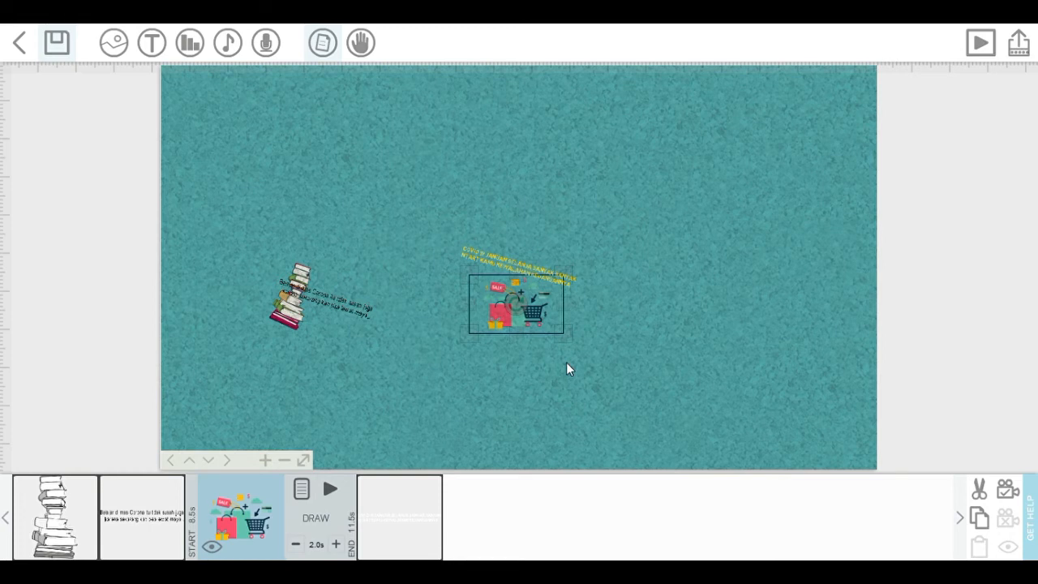
{"action": "left_click_drag", "start_coordinate": [555, 316], "coordinate": [584, 316]}
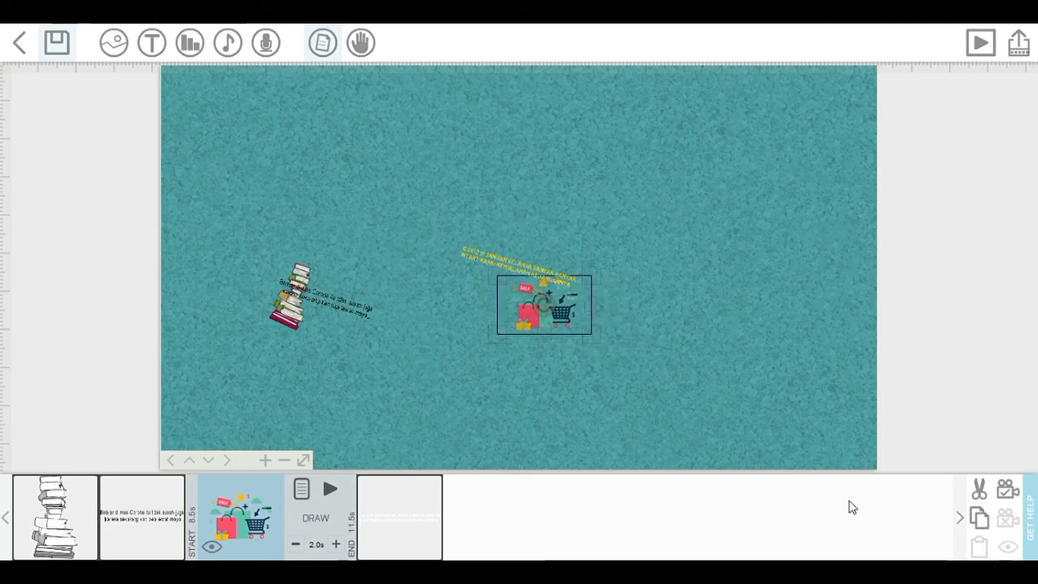
{"action": "key", "text": "Right"}
{"action": "key", "text": "Right"}
{"action": "key", "text": "Right"}
{"action": "key", "text": "Right"}
{"action": "key", "text": "Right"}
{"action": "key", "text": "Right"}
{"action": "key", "text": "Right"}
{"action": "key", "text": "Right"}
{"action": "key", "text": "Right"}
{"action": "key", "text": "Right"}
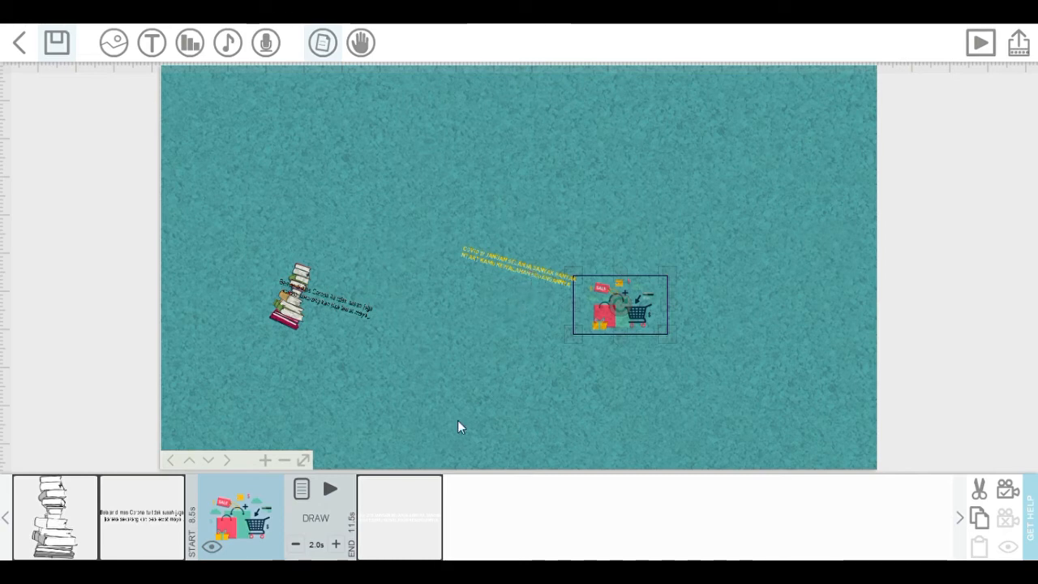
Move the yellow Covid 19 text horizontally right until it sits directly above the relocated shopping image, and deselect it
{"action": "left_click", "coordinate": [410, 512]}
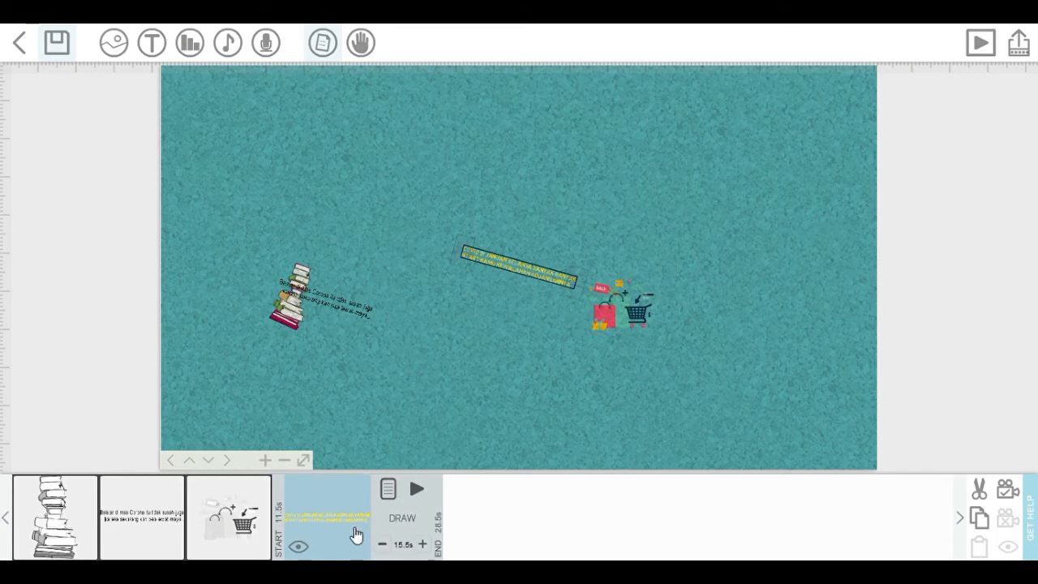
{"action": "key", "text": "Right"}
{"action": "key", "text": "Right"}
{"action": "key", "text": "Right"}
{"action": "key", "text": "Right"}
{"action": "key", "text": "Right"}
{"action": "key", "text": "Right"}
{"action": "key", "text": "Right"}
{"action": "key", "text": "Right"}
{"action": "key", "text": "Right"}
{"action": "key", "text": "Right"}
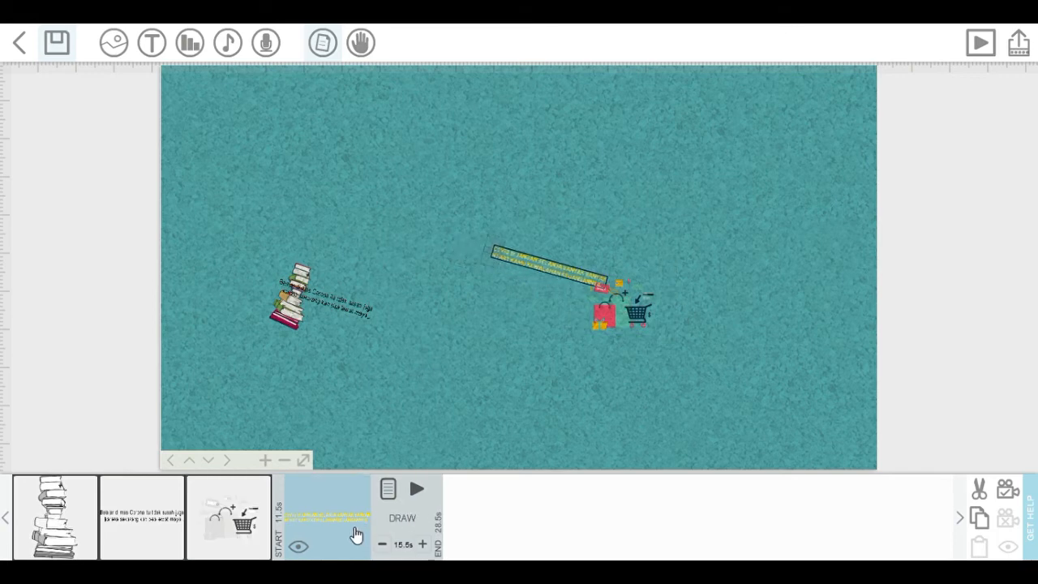
{"action": "key", "text": "Right"}
{"action": "key", "text": "Right"}
{"action": "key", "text": "Right"}
{"action": "key", "text": "Right"}
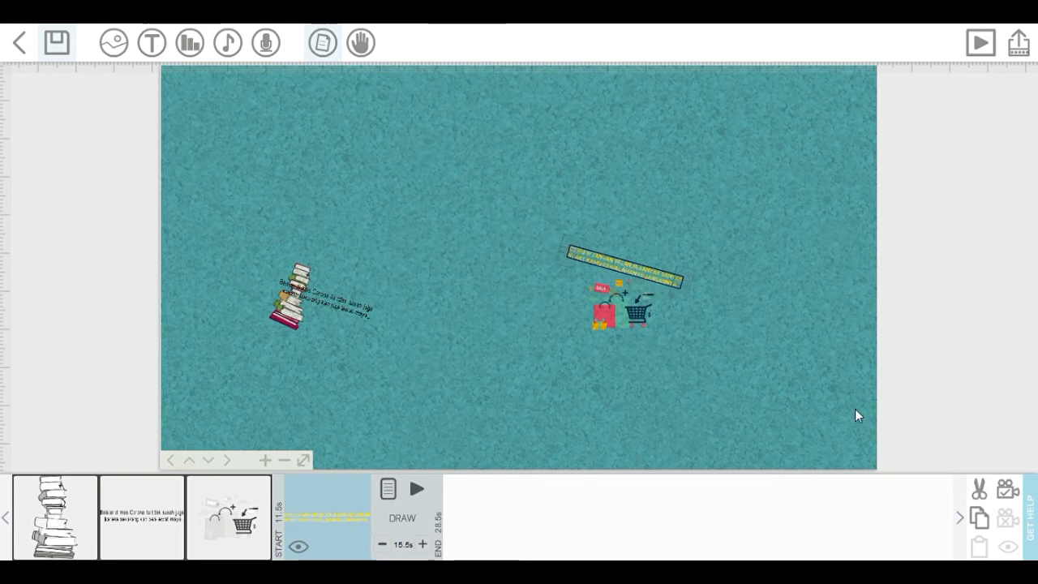
{"action": "left_click", "coordinate": [742, 382]}
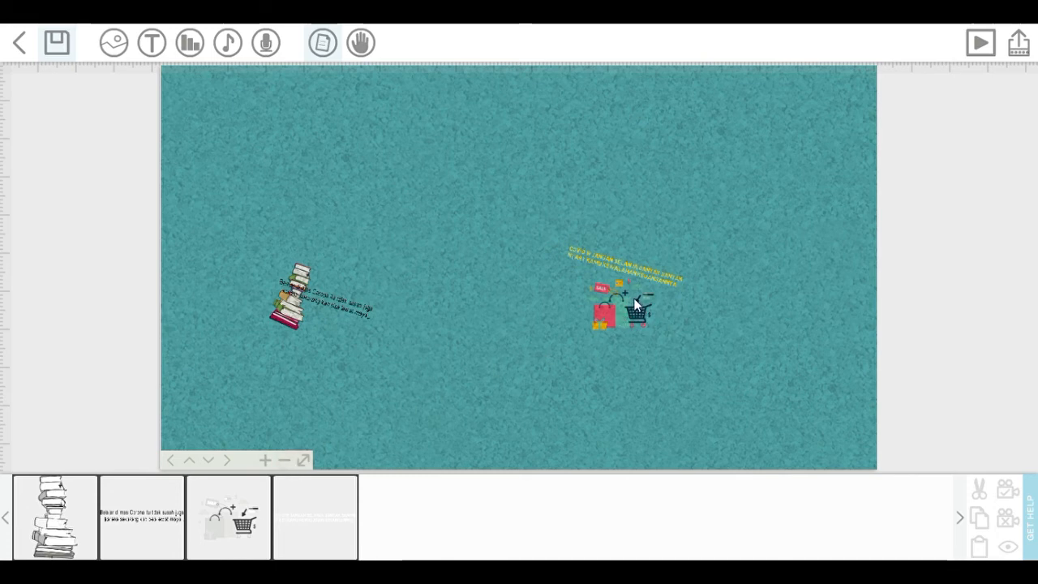
Examine the layout of the shopping image and yellow text up close, and play the whole animation
{"action": "left_click", "coordinate": [244, 527]}
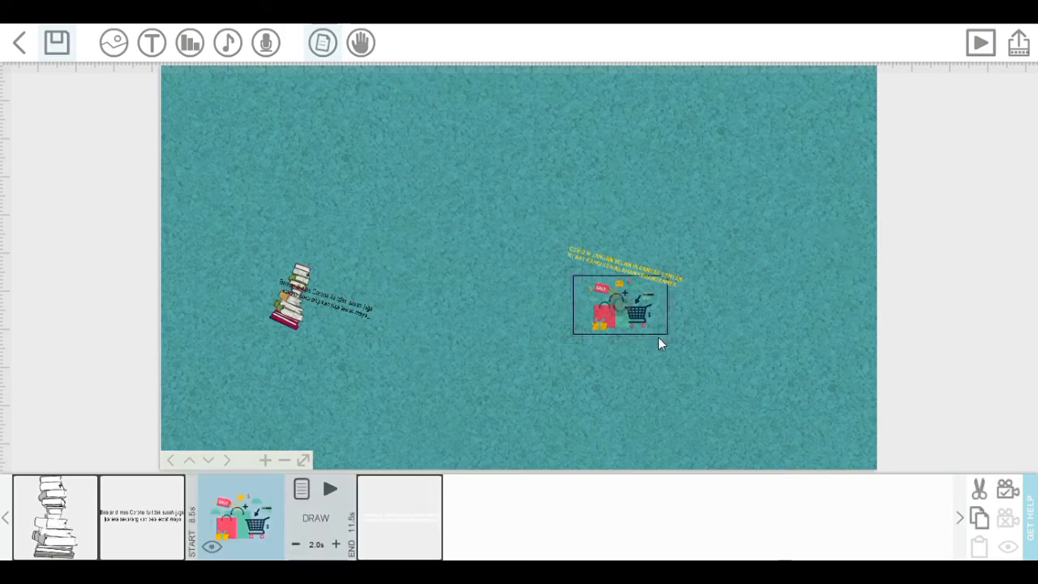
{"action": "left_click", "coordinate": [272, 465]}
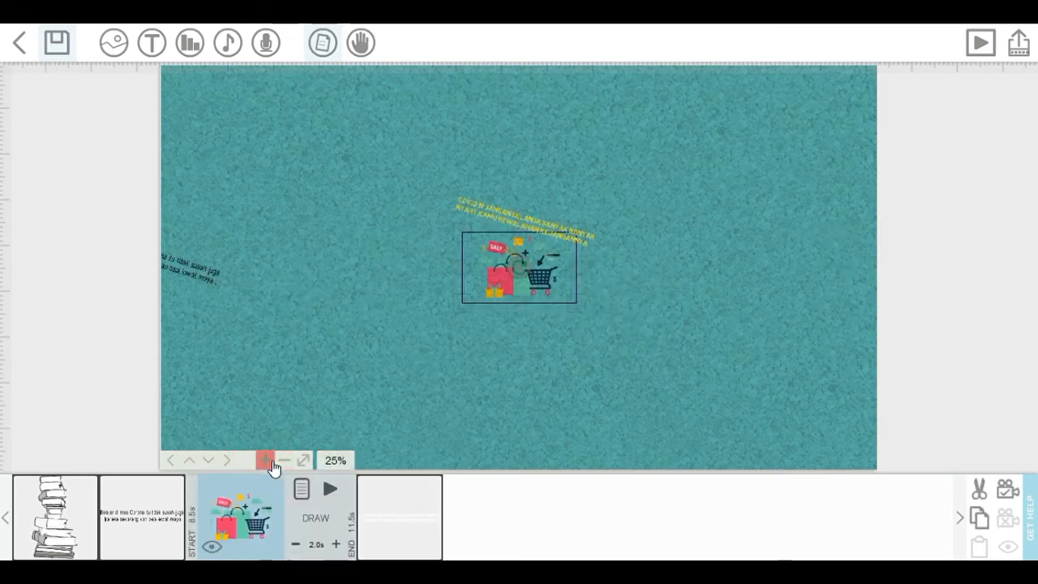
{"action": "left_click", "coordinate": [272, 466]}
{"action": "left_click", "coordinate": [268, 461]}
{"action": "left_click", "coordinate": [268, 461]}
{"action": "left_click", "coordinate": [267, 461]}
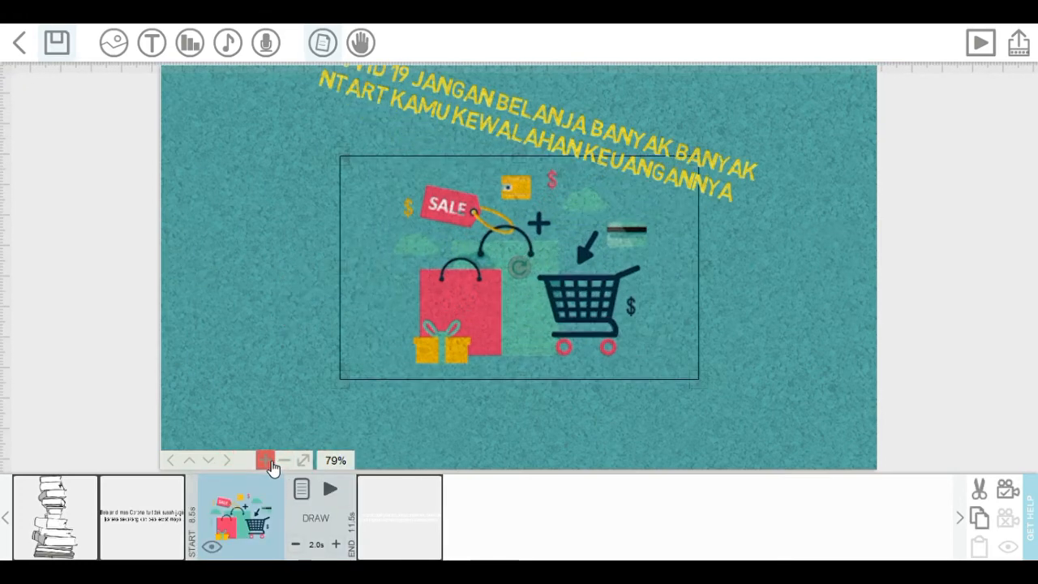
{"action": "left_click", "coordinate": [267, 461]}
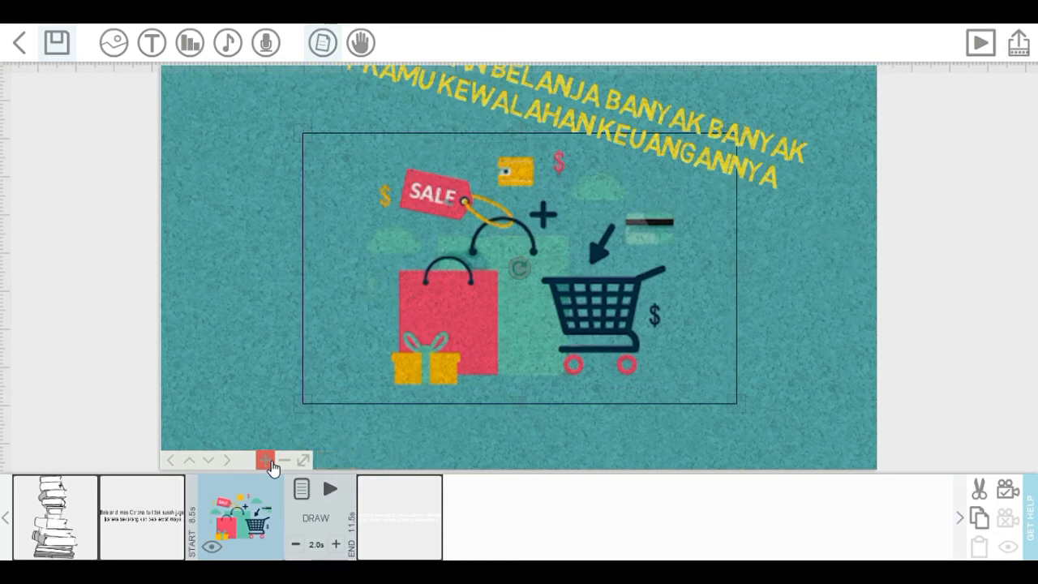
{"action": "left_click", "coordinate": [210, 461]}
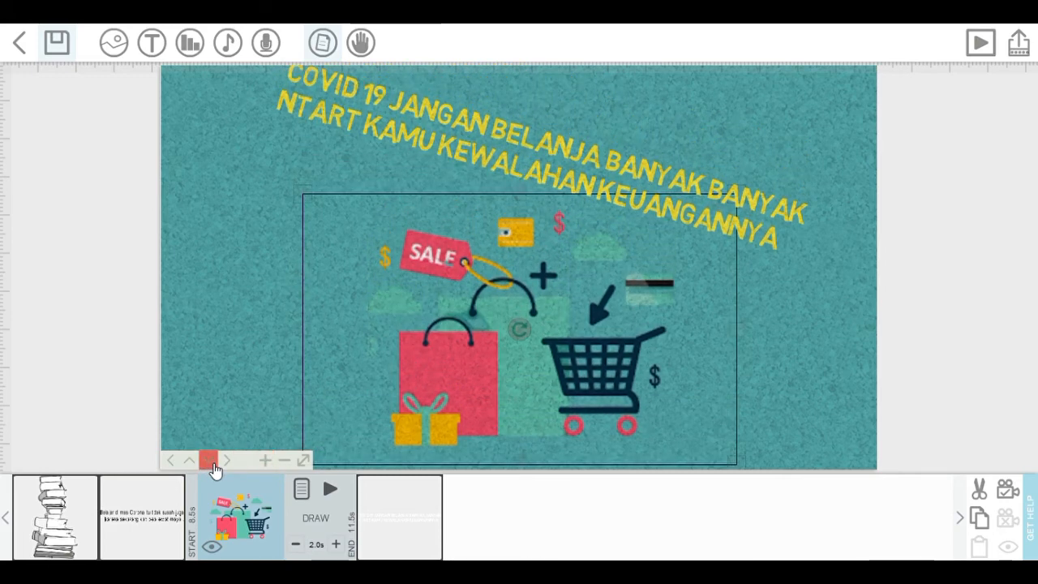
{"action": "left_click", "coordinate": [172, 461]}
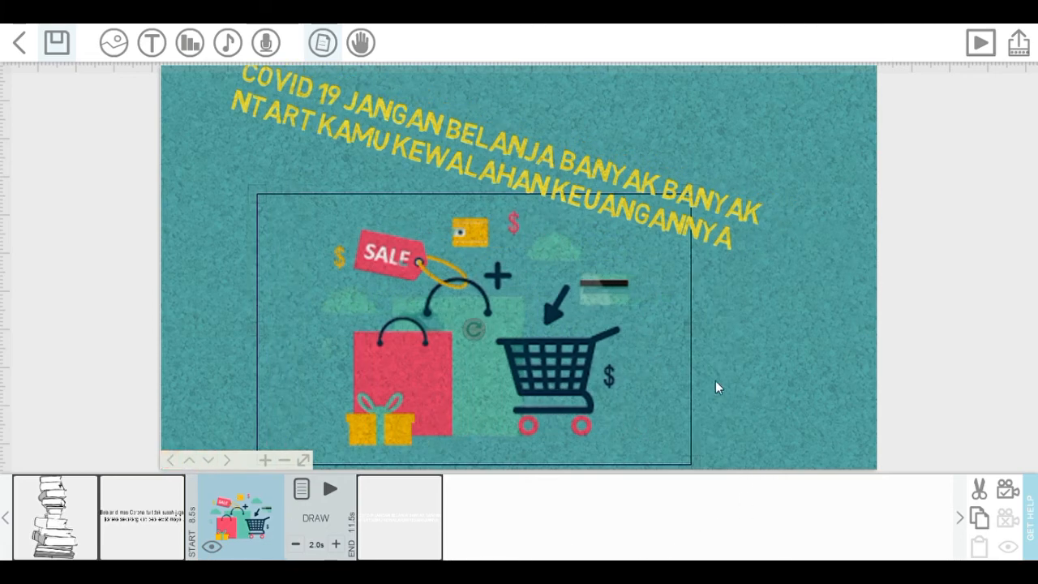
{"action": "left_click", "coordinate": [986, 44]}
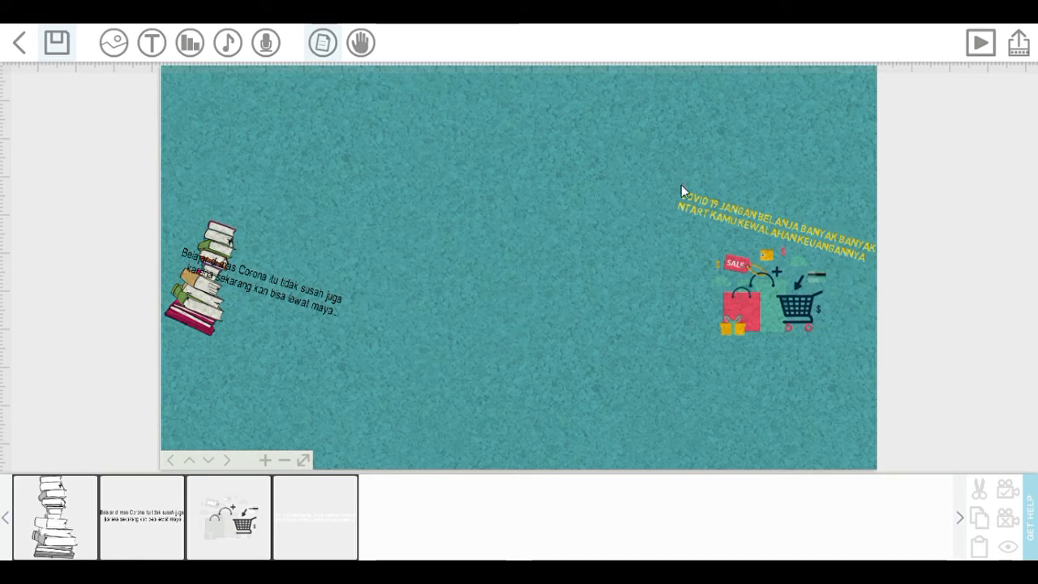
Add the local track "Feby Putri Harusnya Aku Armada Band (Cover)" as background music with Loop enabled
{"action": "left_click", "coordinate": [230, 46]}
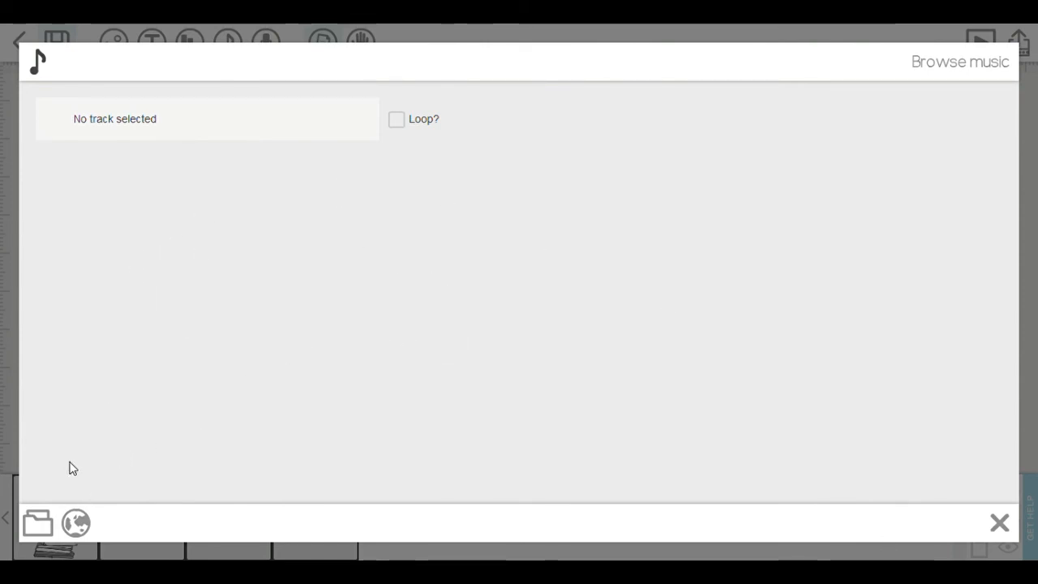
{"action": "left_click", "coordinate": [37, 527]}
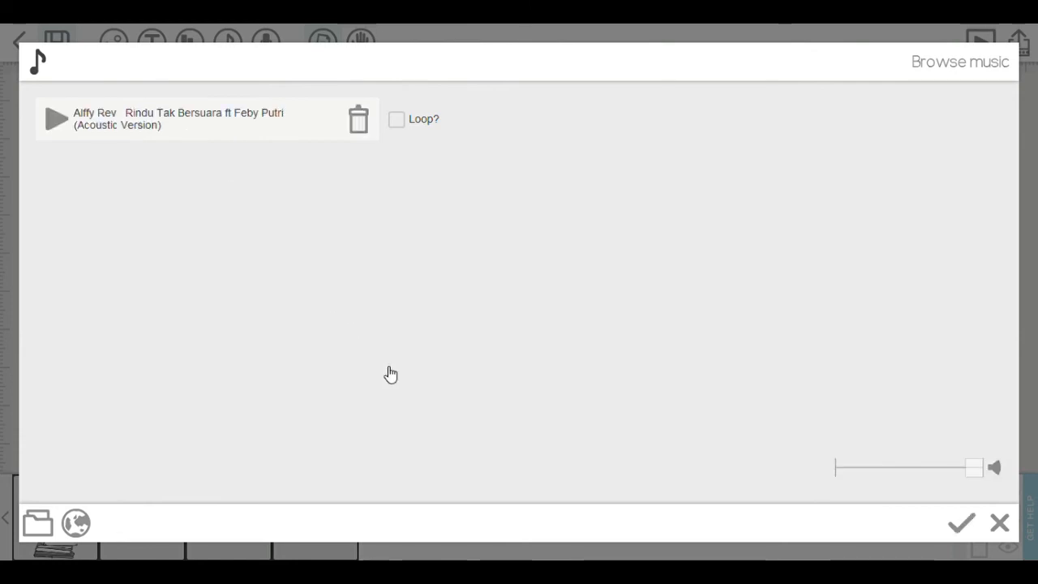
{"action": "left_click", "coordinate": [397, 127]}
{"action": "left_click", "coordinate": [397, 126]}
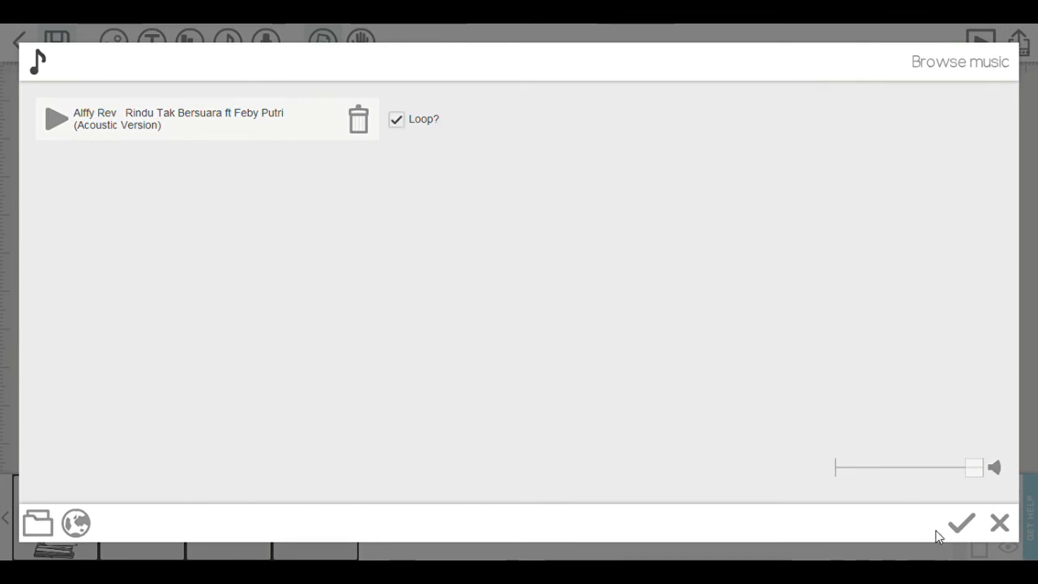
{"action": "left_click", "coordinate": [393, 129]}
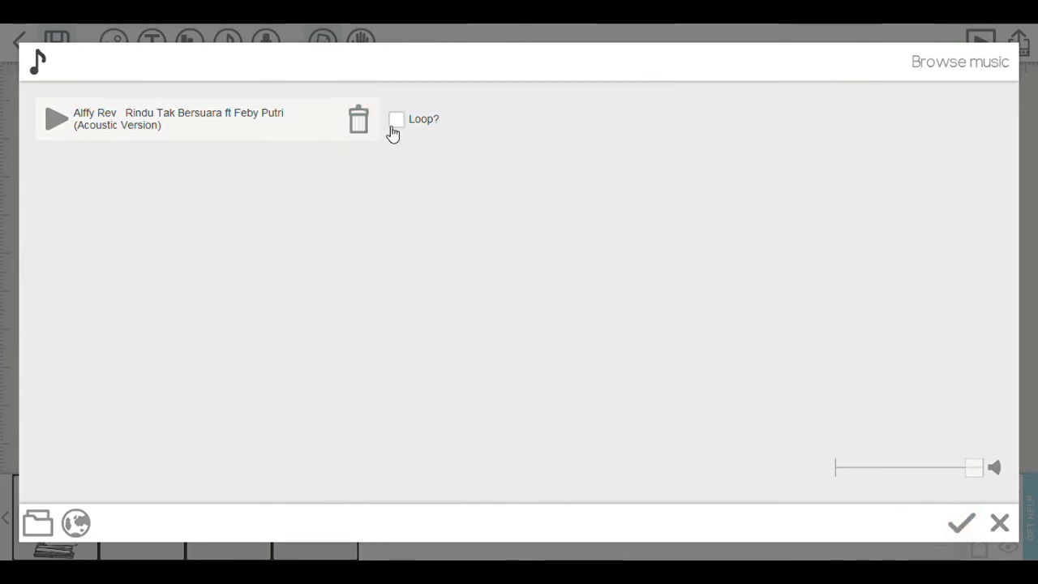
{"action": "left_click", "coordinate": [393, 128]}
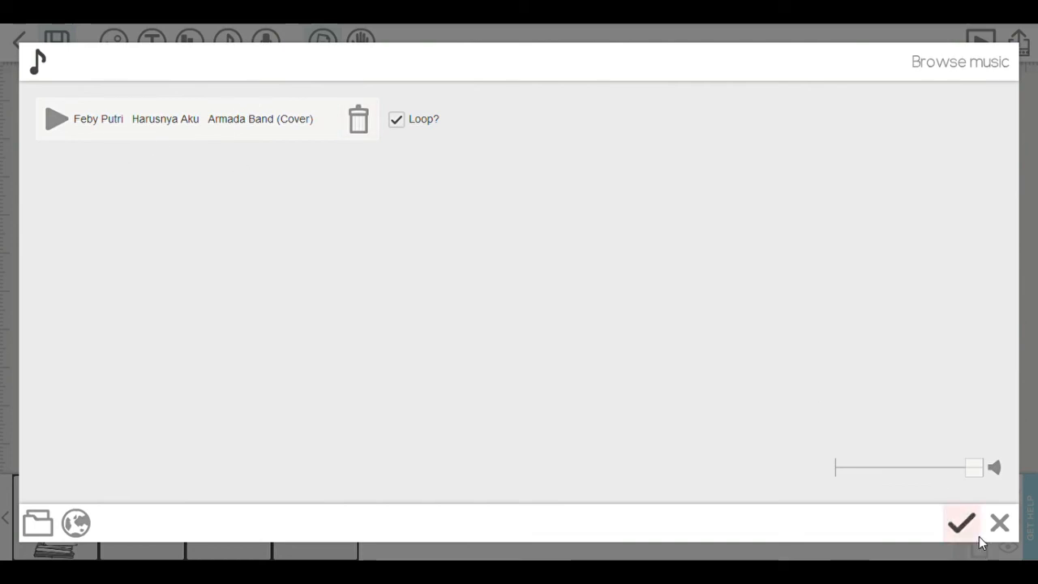
{"action": "left_click", "coordinate": [972, 529]}
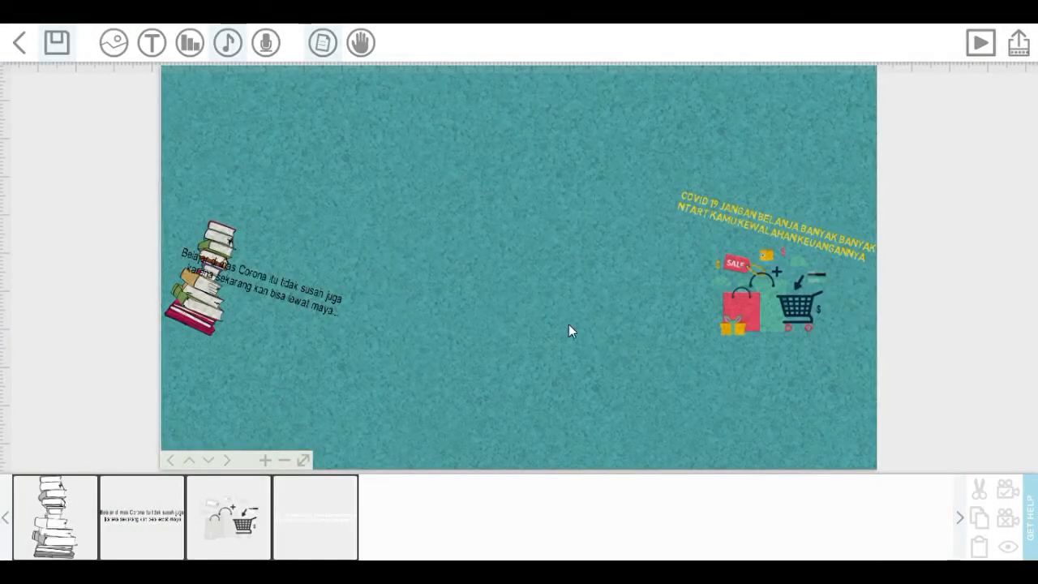
Play the animation from the start to check the background music, and stop the preview
{"action": "left_click", "coordinate": [981, 42]}
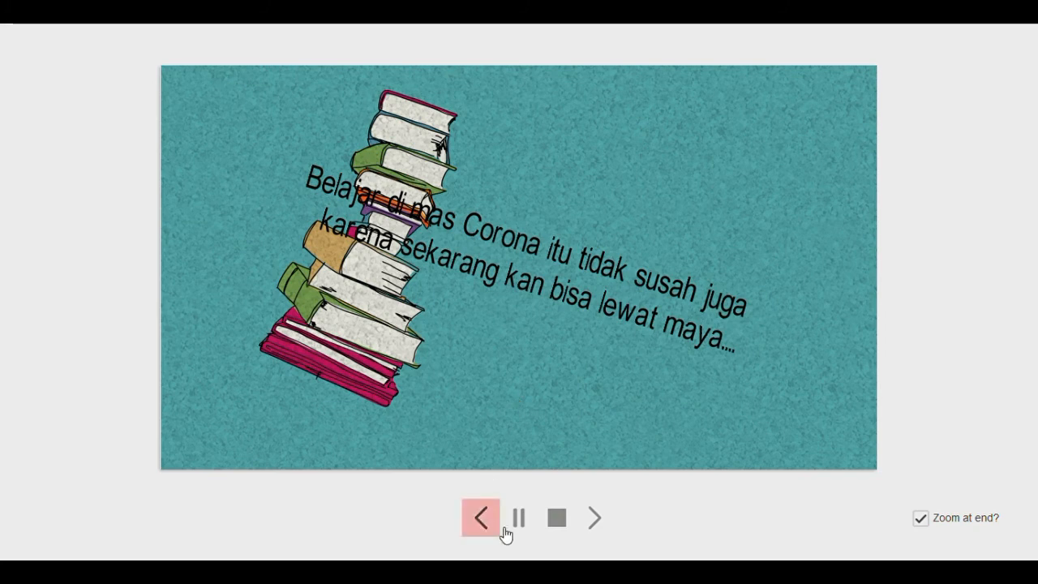
{"action": "left_click", "coordinate": [518, 519]}
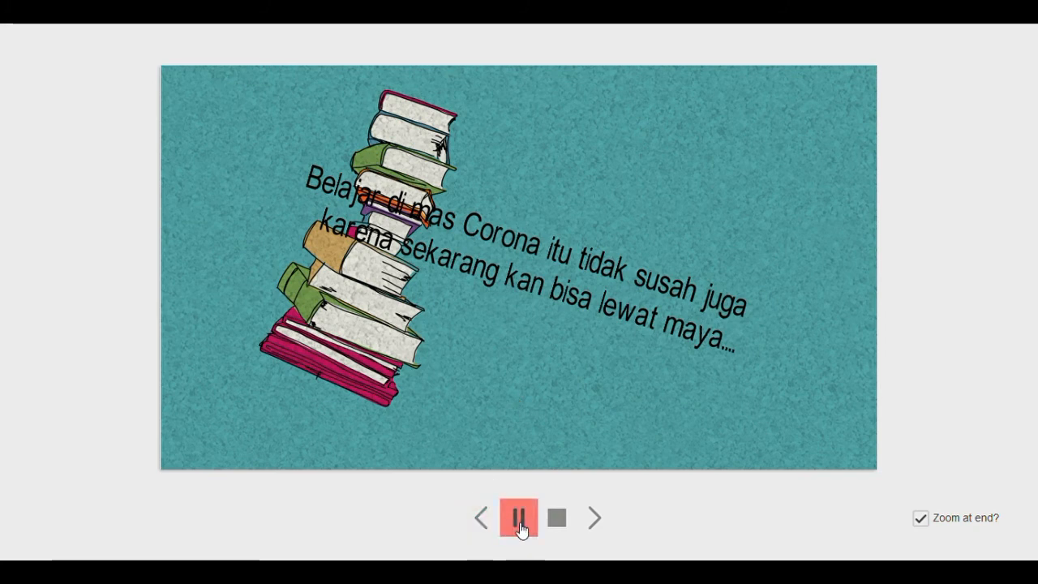
{"action": "left_click", "coordinate": [556, 521]}
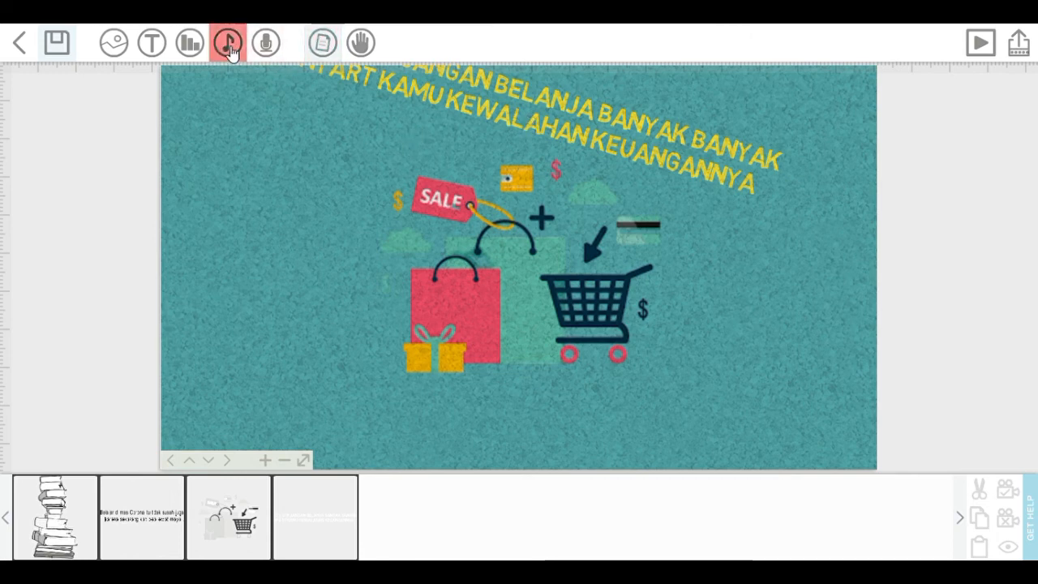
Record a voiceover with the Realtek microphone while the scribe plays, and keep the recording
{"action": "left_click", "coordinate": [268, 46]}
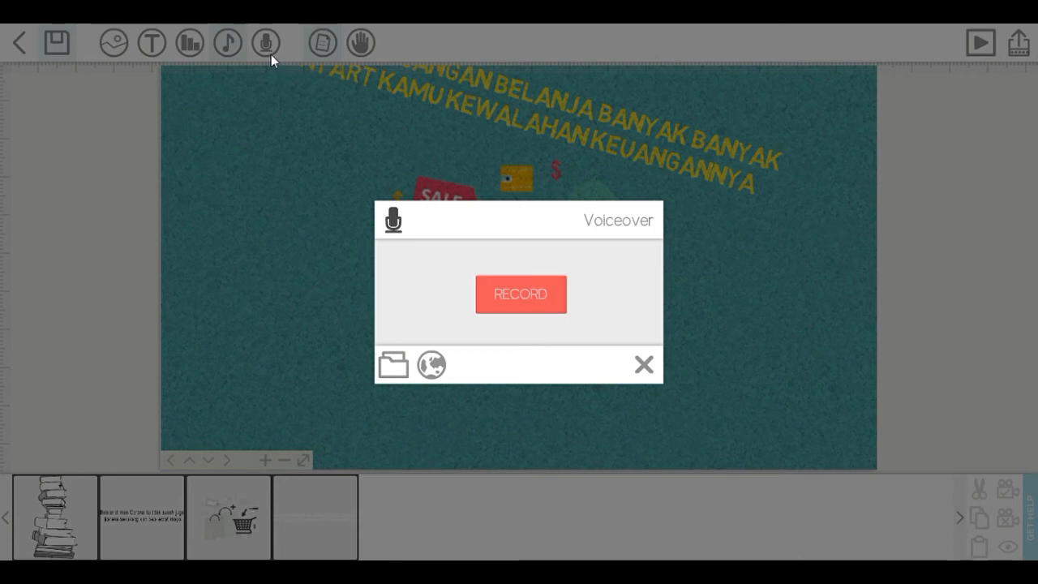
{"action": "left_click", "coordinate": [535, 304]}
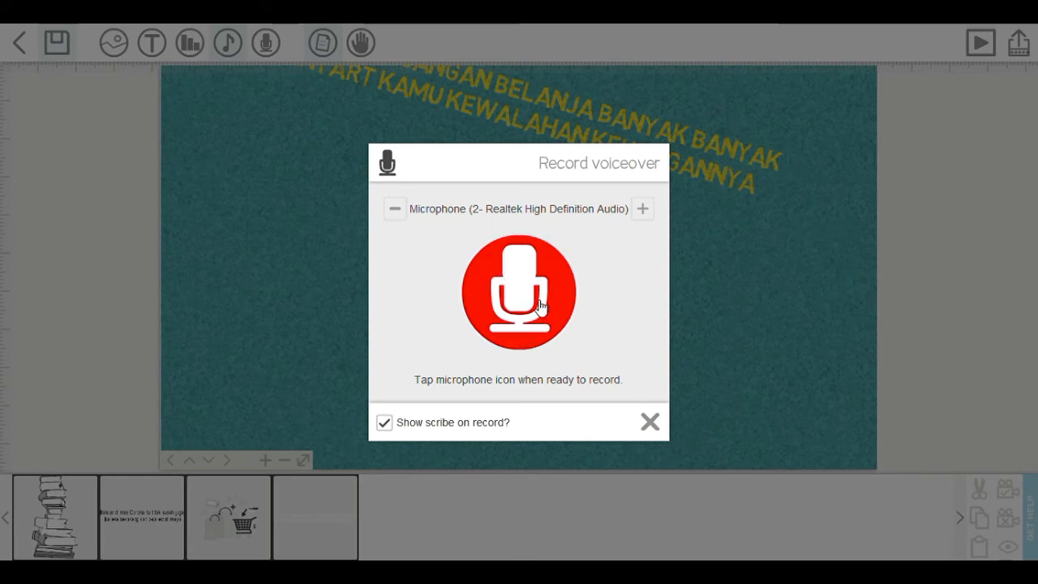
{"action": "left_click", "coordinate": [539, 305]}
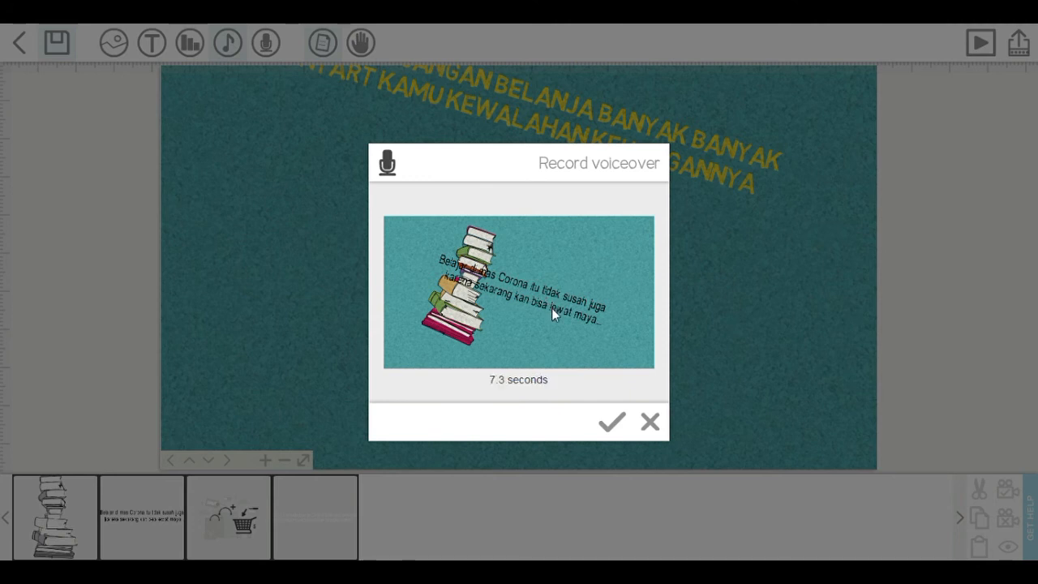
{"action": "left_click", "coordinate": [614, 423]}
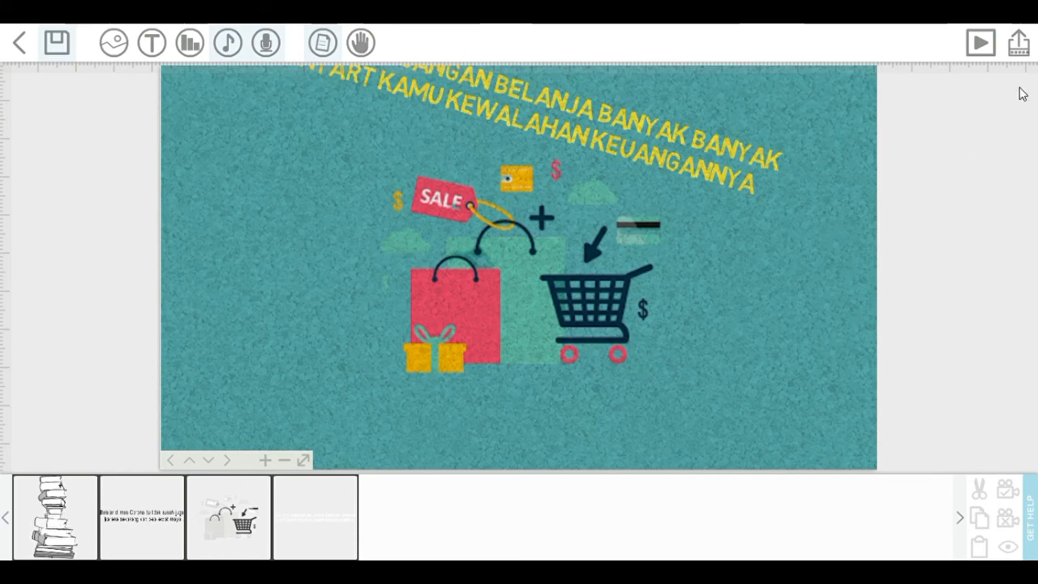
Play the animation to check the recorded voiceover together with the music, and end the preview
{"action": "left_click", "coordinate": [982, 42]}
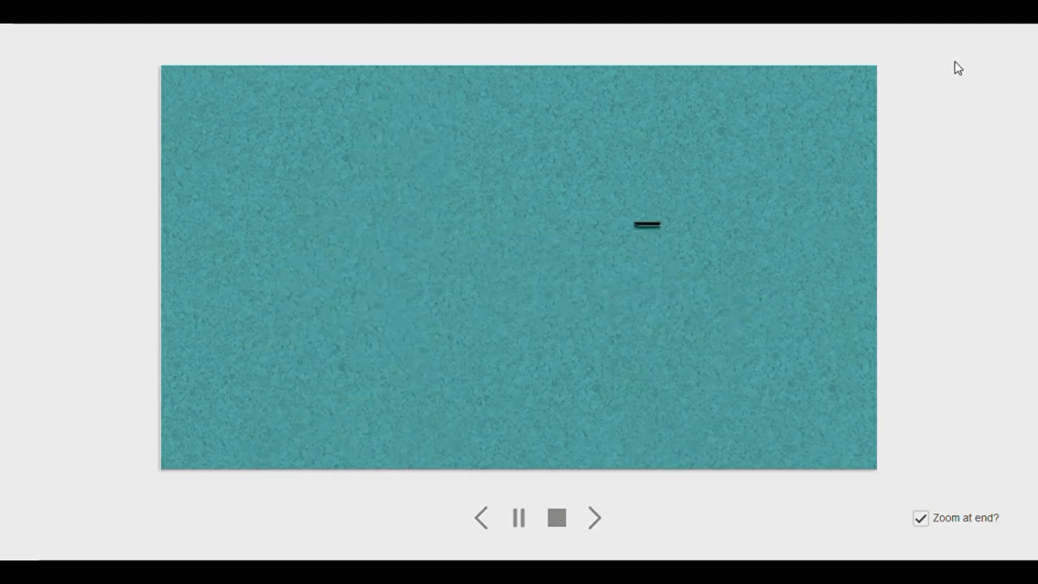
{"action": "left_click", "coordinate": [525, 533]}
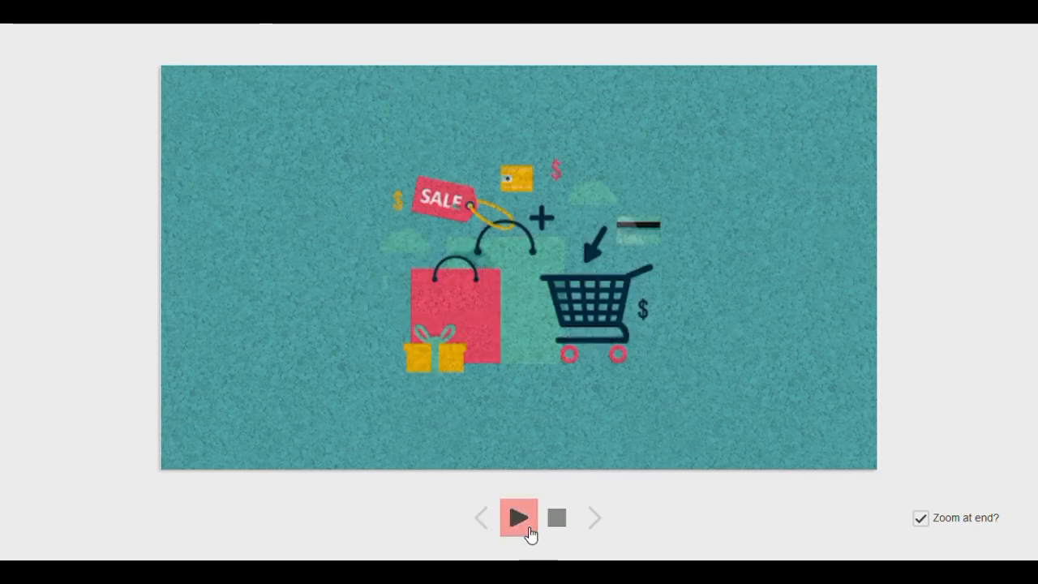
{"action": "left_click", "coordinate": [571, 533]}
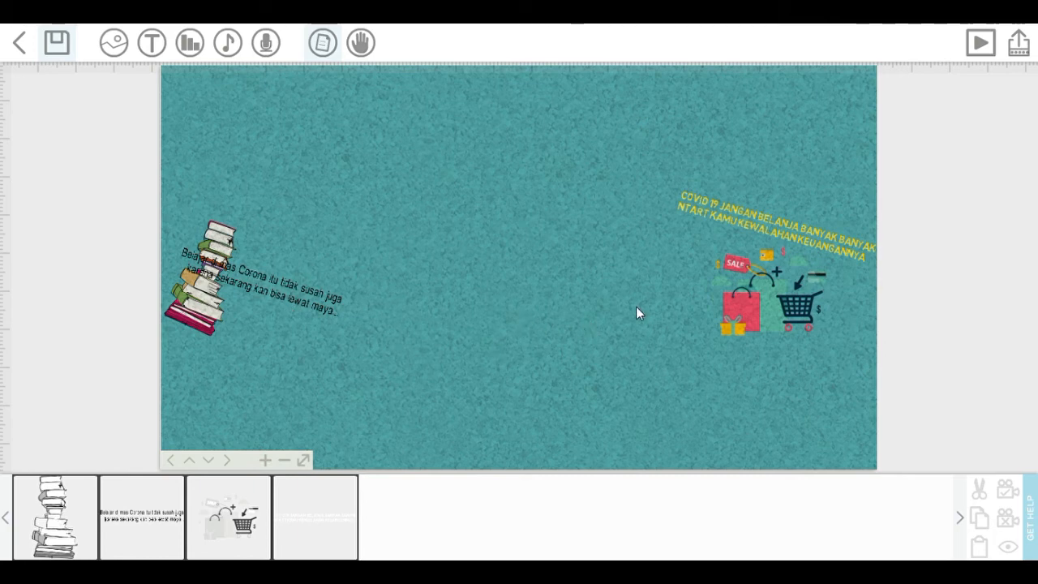
Preview the animation with Zoom at end switched off, and replay it with Zoom at end switched back on
{"action": "left_click", "coordinate": [981, 44]}
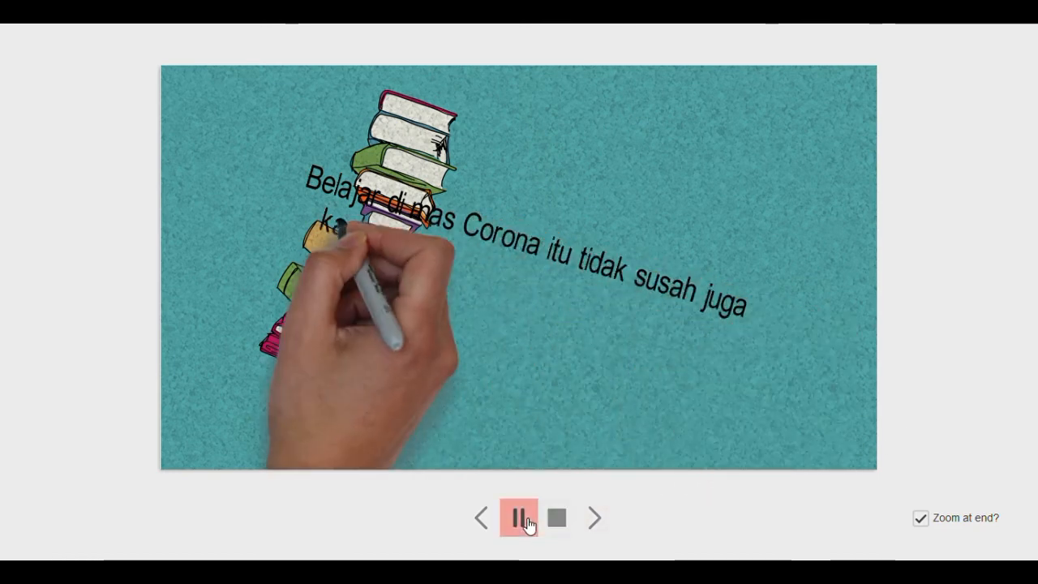
{"action": "left_click", "coordinate": [527, 523]}
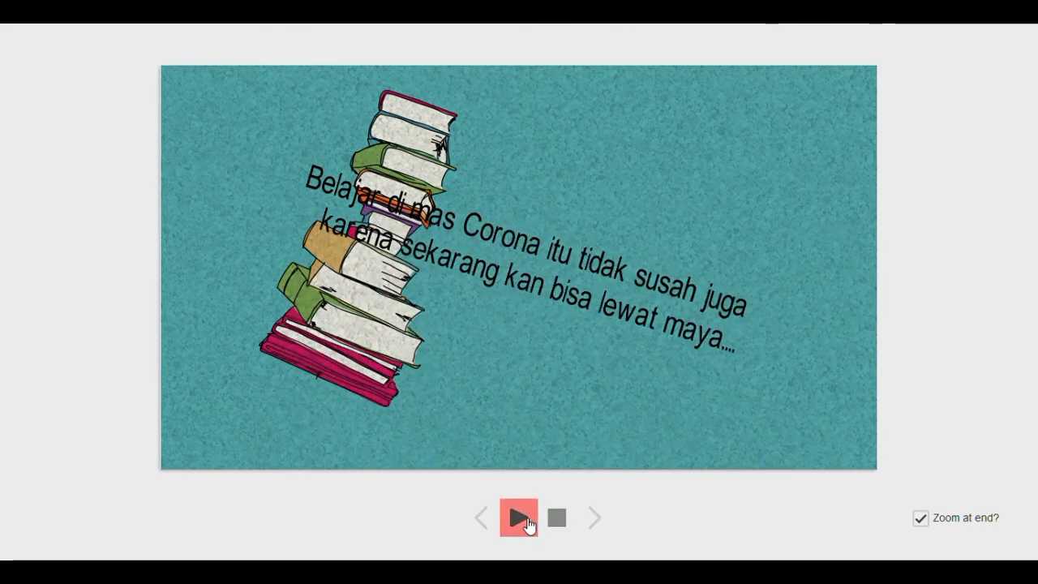
{"action": "left_click", "coordinate": [947, 528]}
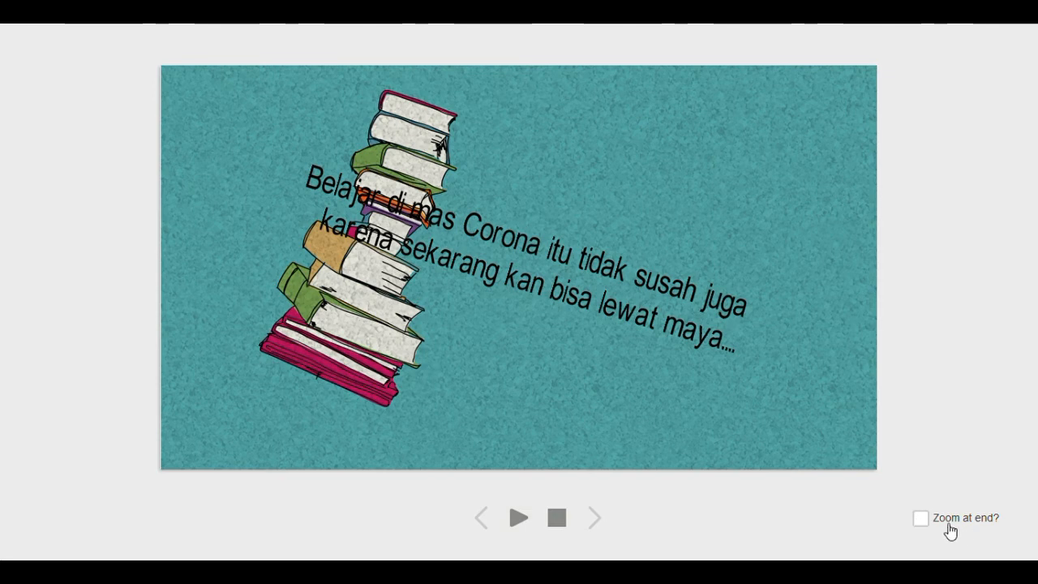
{"action": "left_click", "coordinate": [940, 513]}
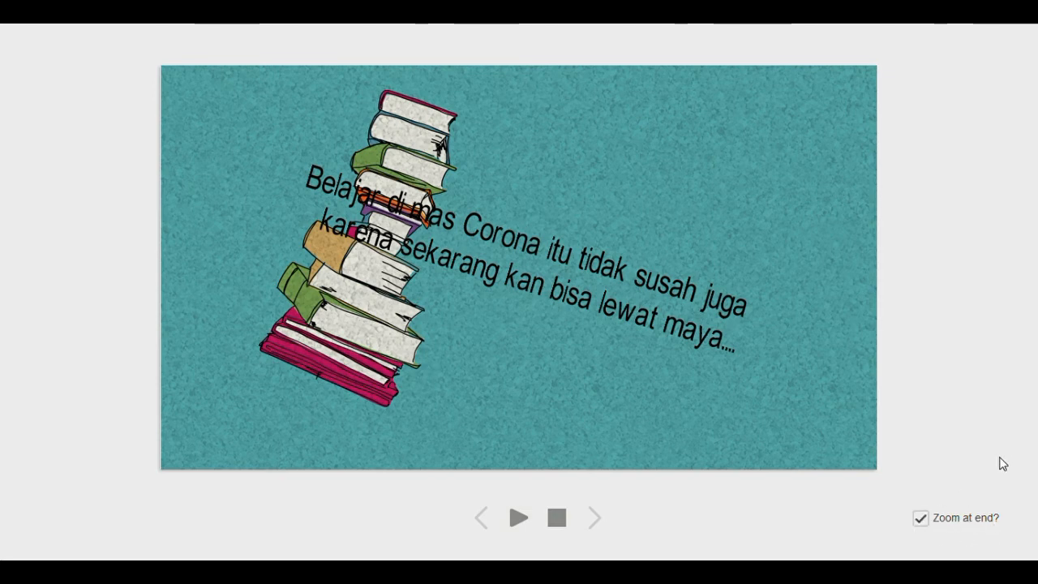
{"action": "left_click", "coordinate": [568, 529]}
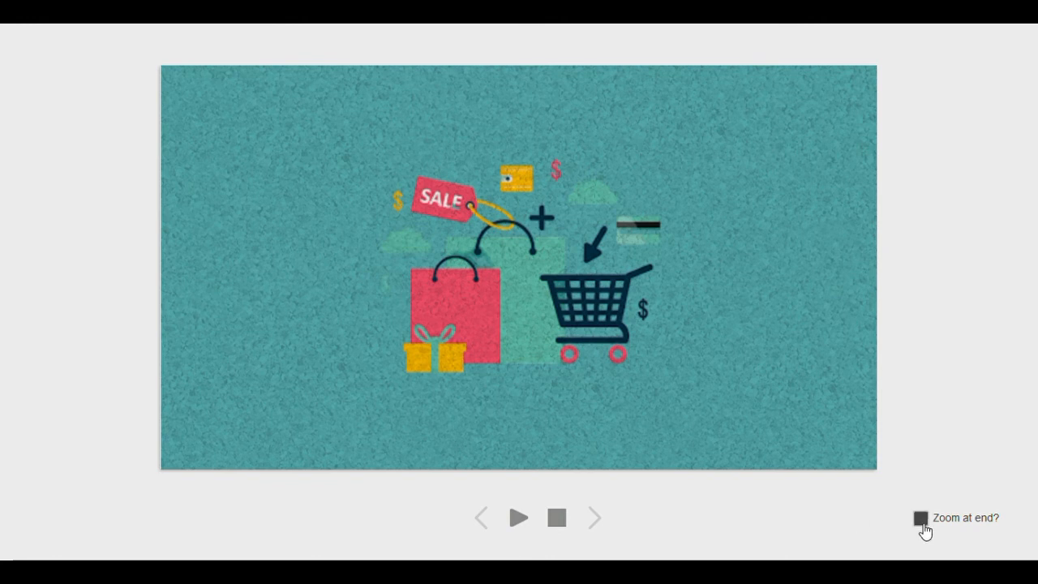
{"action": "left_click", "coordinate": [523, 526]}
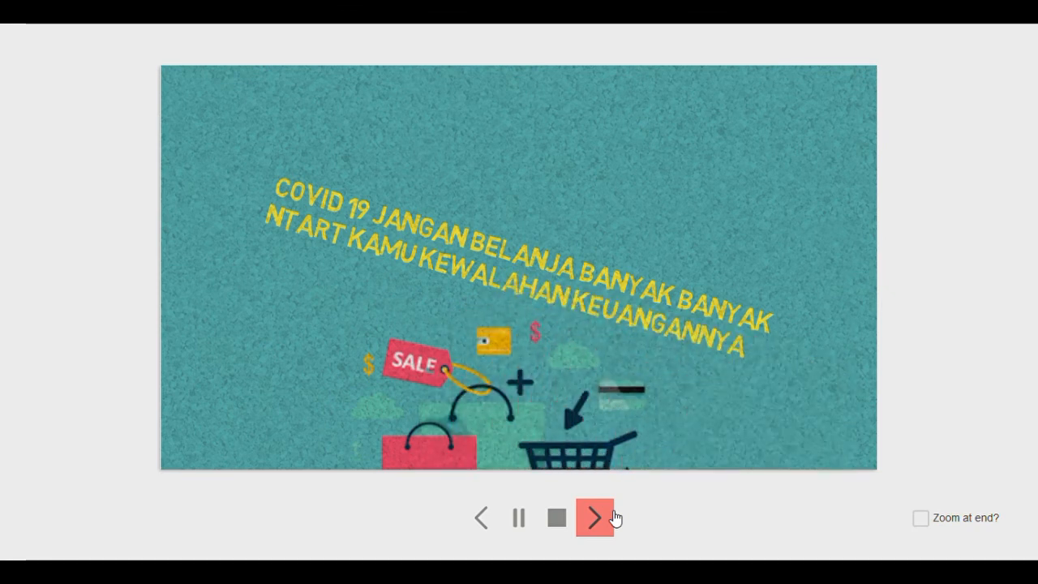
{"action": "left_click", "coordinate": [614, 518]}
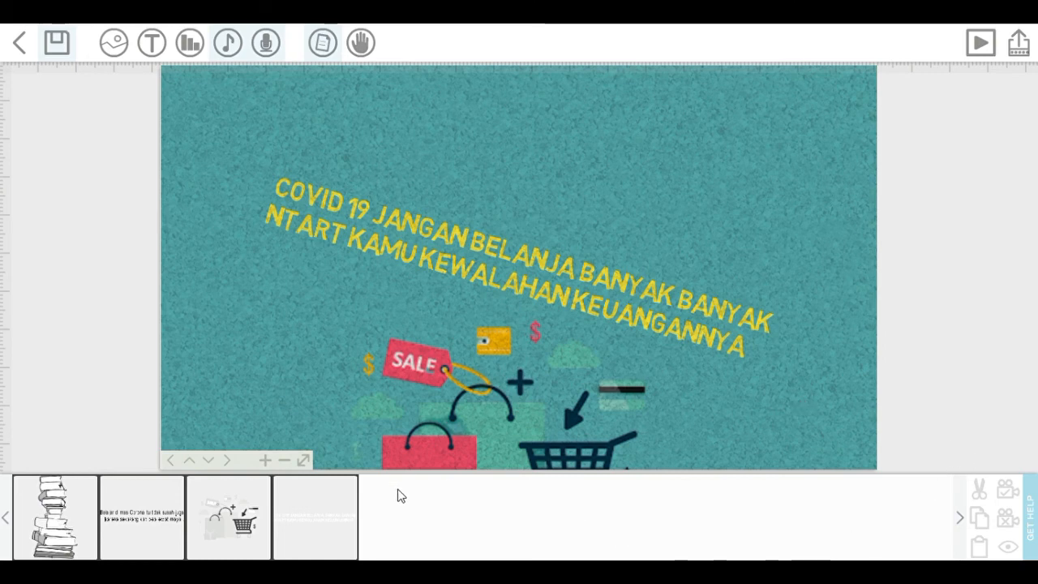
{"action": "left_click", "coordinate": [980, 42]}
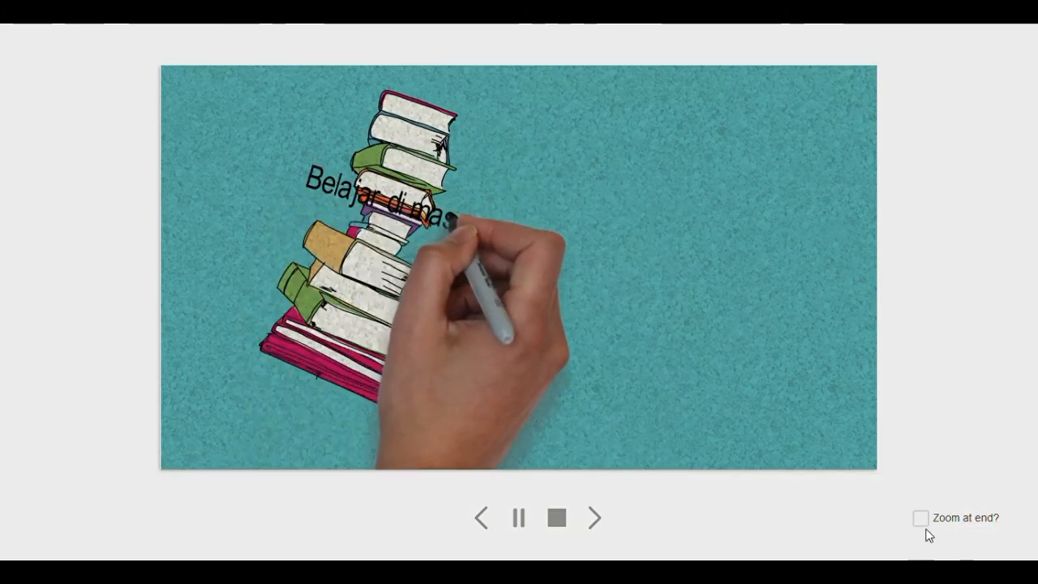
{"action": "left_click", "coordinate": [936, 511]}
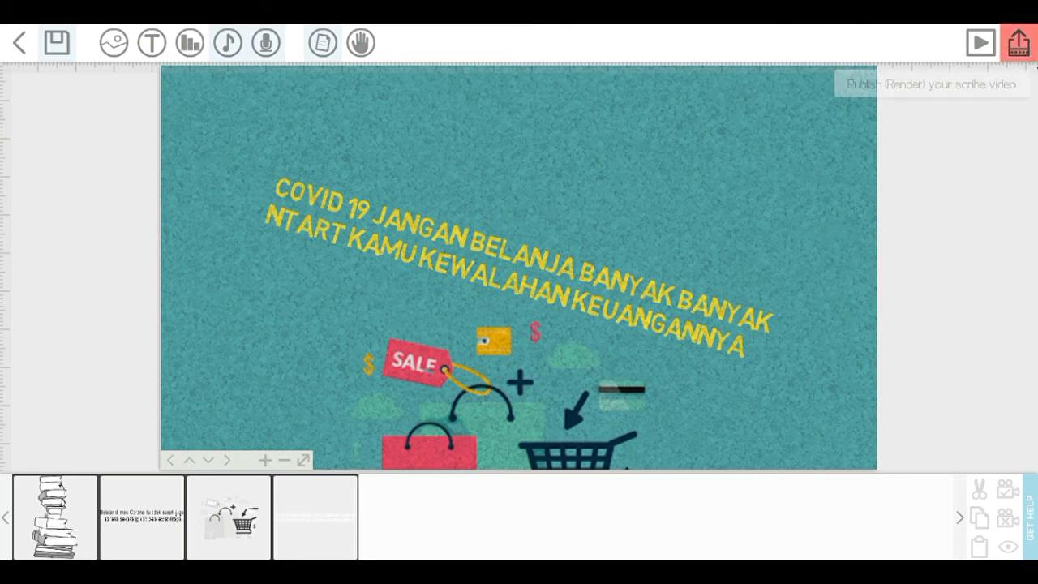
Try to publish the animation as an AVI video file named "curhat corona" on drive D, skip the feedback form, and cancel the rendering
{"action": "left_click", "coordinate": [1022, 50]}
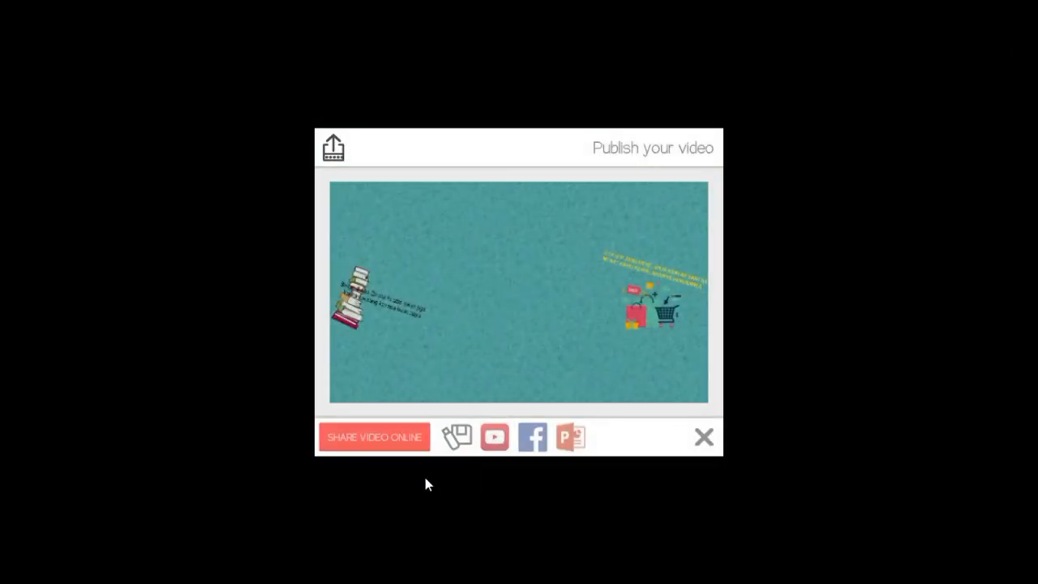
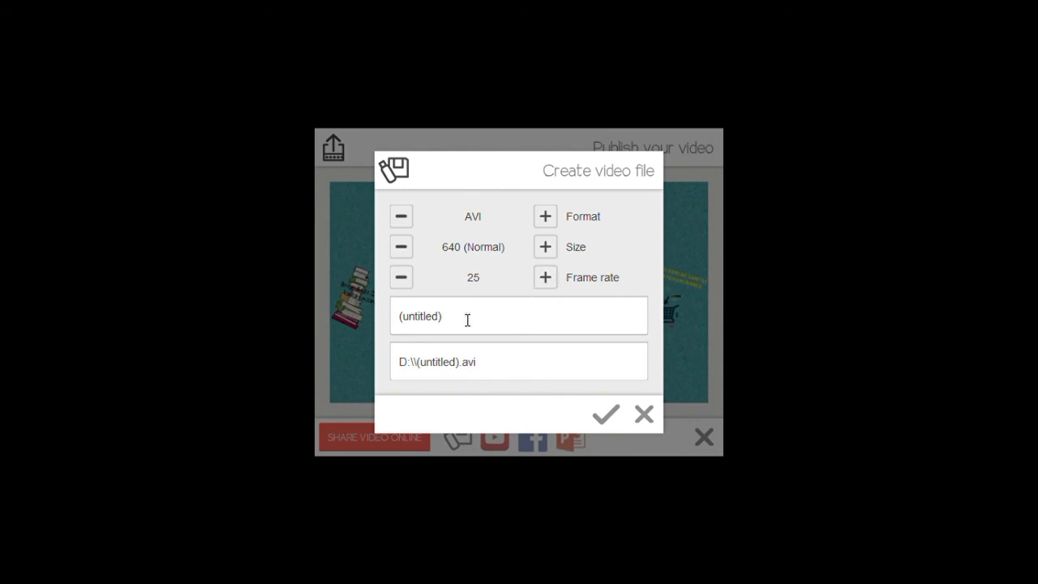
{"action": "left_click_drag", "start_coordinate": [454, 327], "coordinate": [400, 327]}
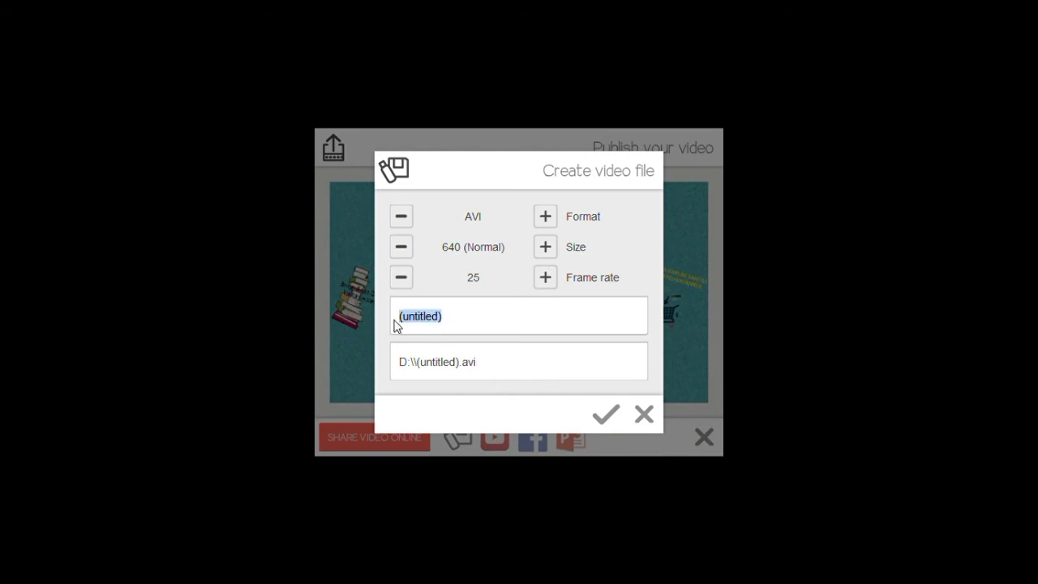
{"action": "type", "text": "curhat "}
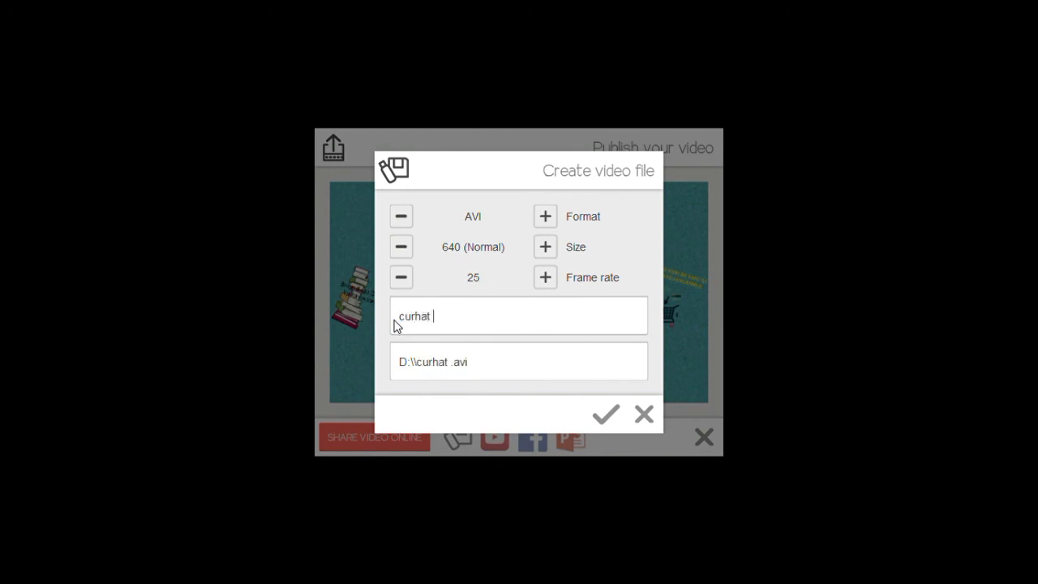
{"action": "type", "text": "corona"}
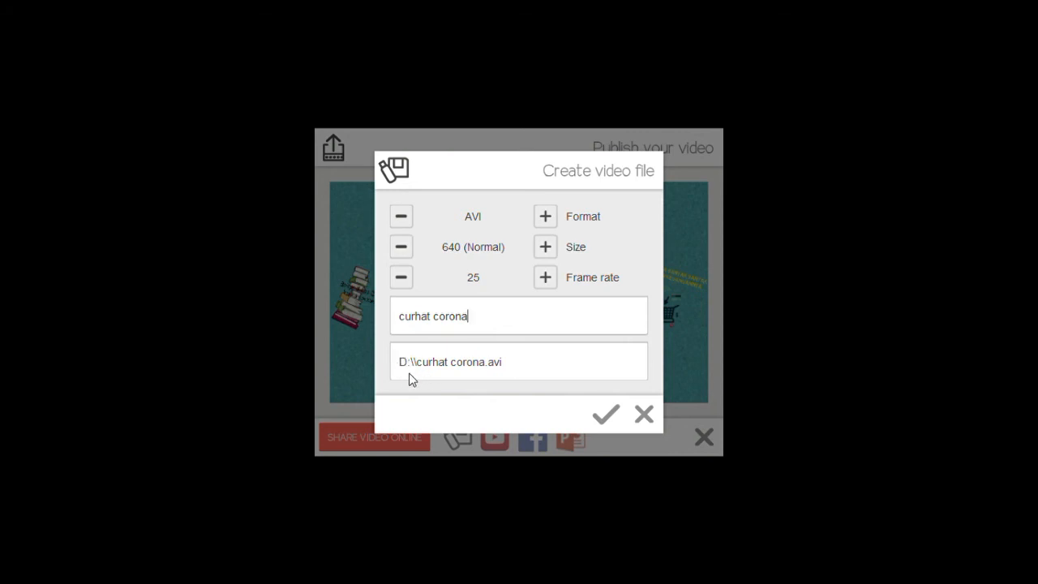
{"action": "left_click", "coordinate": [612, 425]}
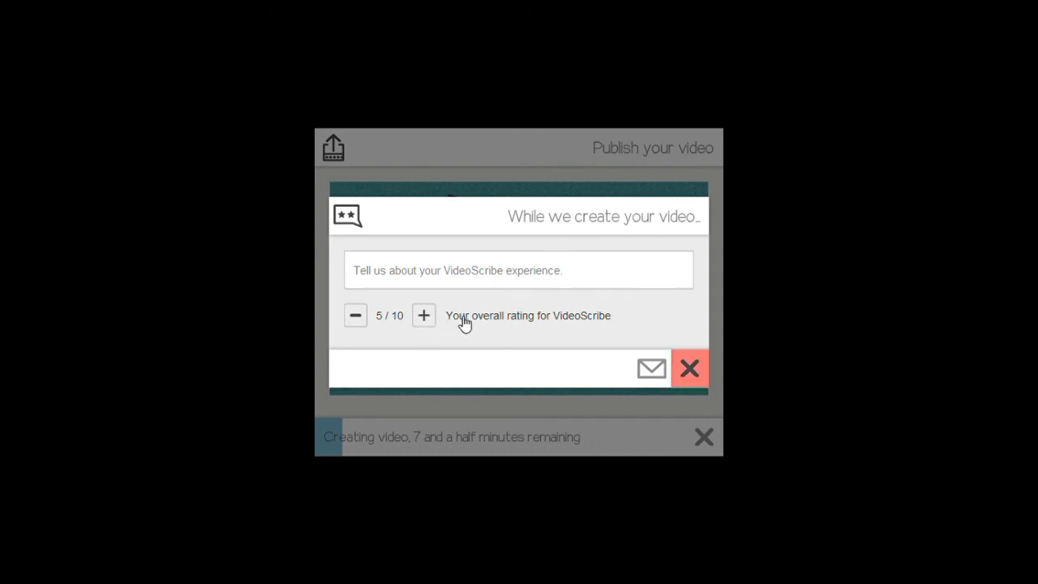
{"action": "left_click", "coordinate": [689, 368]}
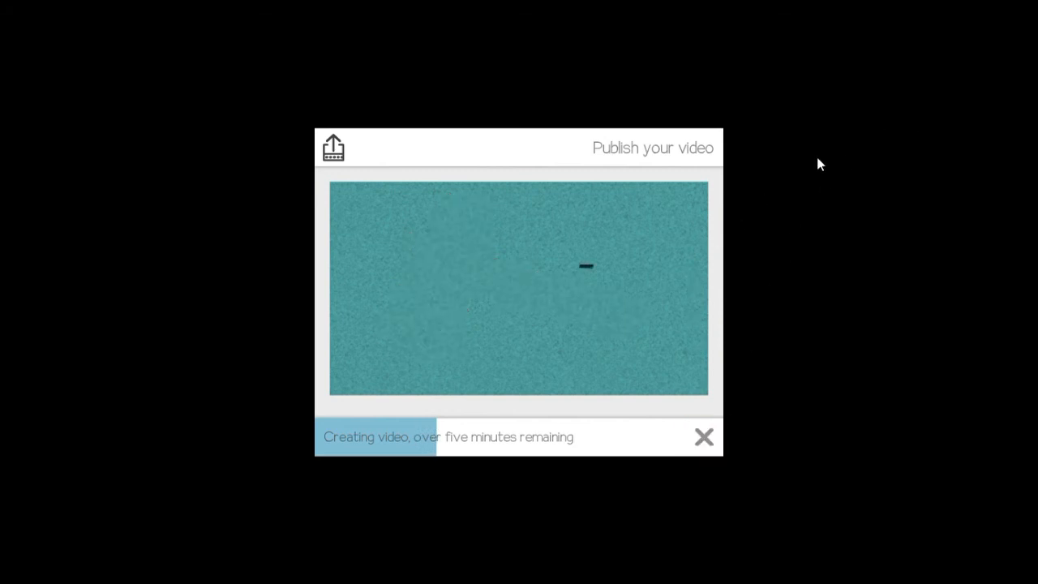
{"action": "left_click", "coordinate": [707, 436]}
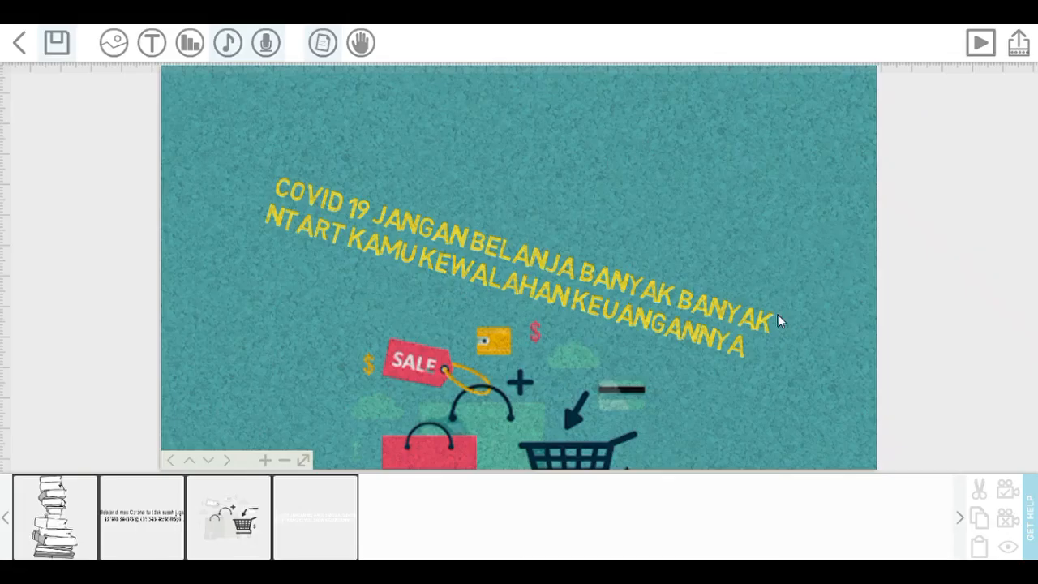